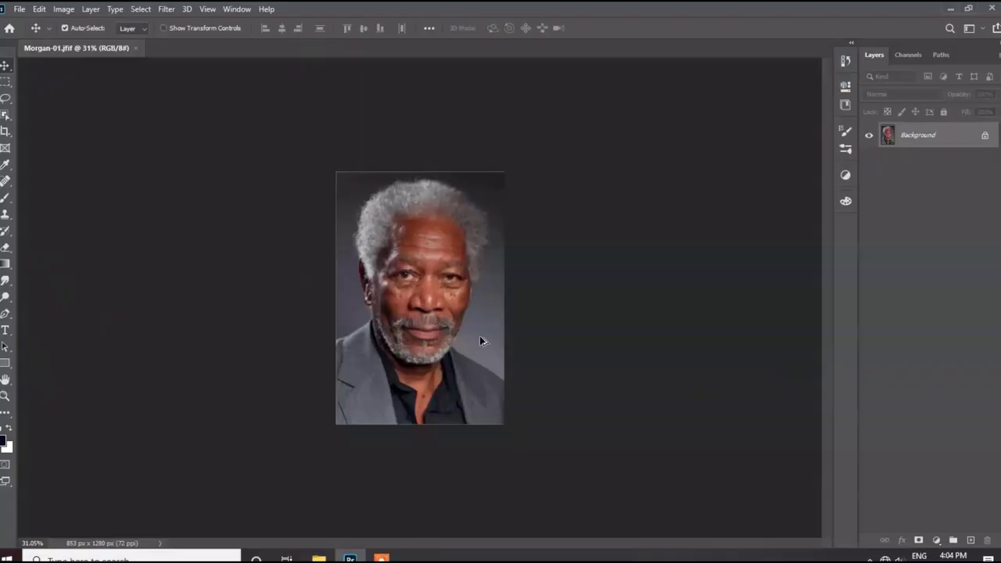
# Start a Pen path at the zoomed-in shoulder edge, placing an anchor above the earring.
pyautogui.press('p')
pyautogui.scroll(5, 266, 374)
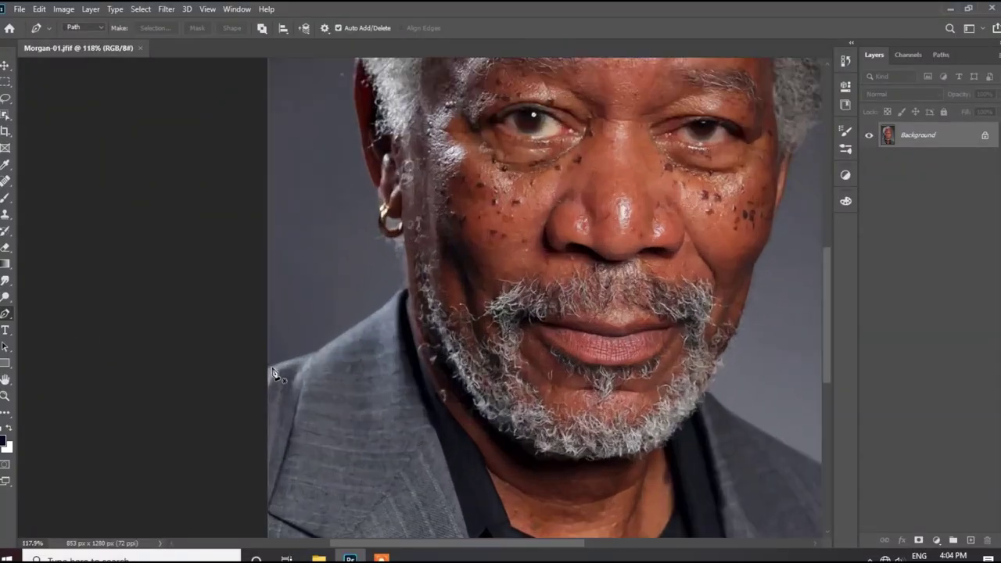
pyautogui.scroll(2, 362, 344)
pyautogui.press('z')
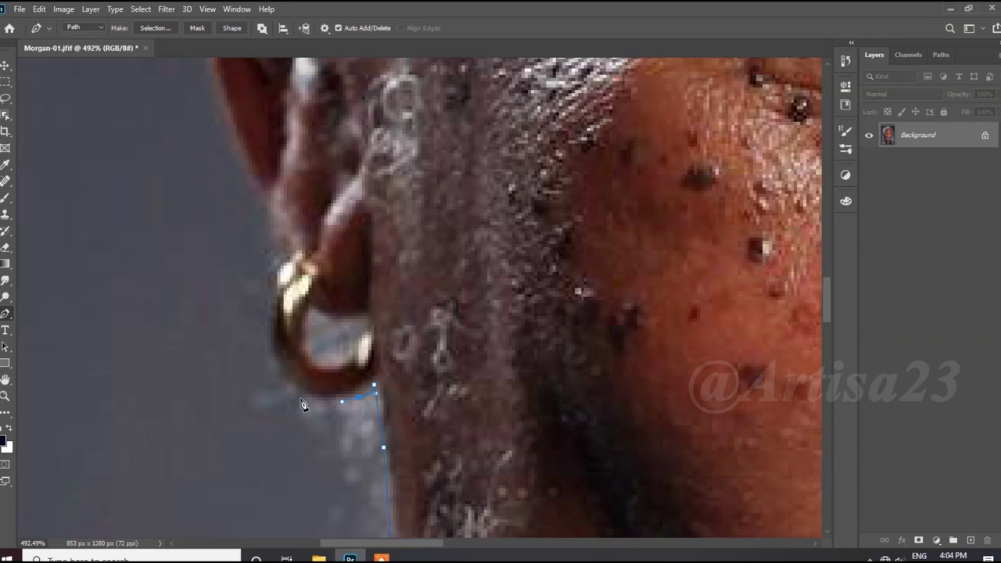
pyautogui.scroll(3, 273, 293)
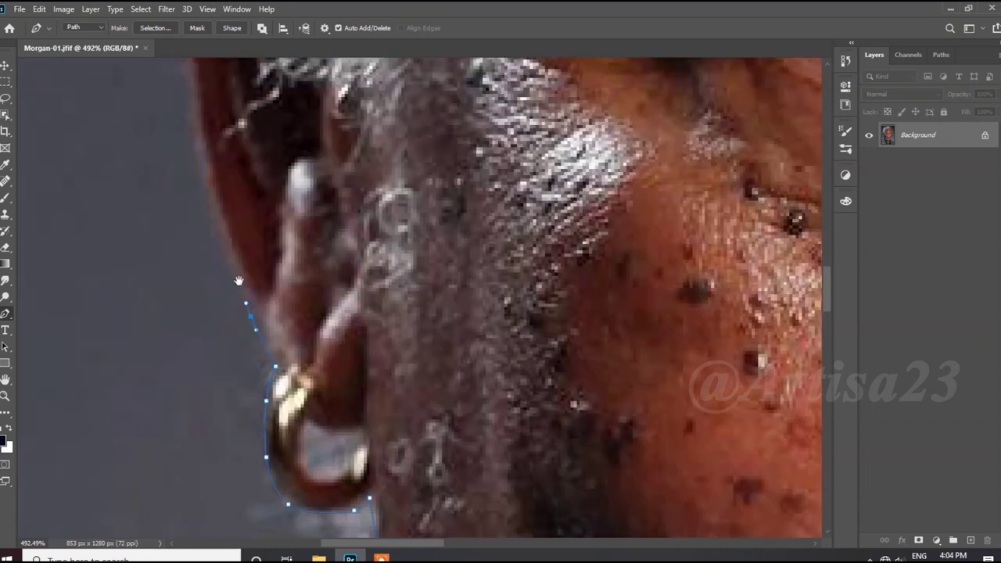
pyautogui.moveTo(239, 280); pyautogui.dragTo(265, 423)
pyautogui.scroll(-2, 239, 360)
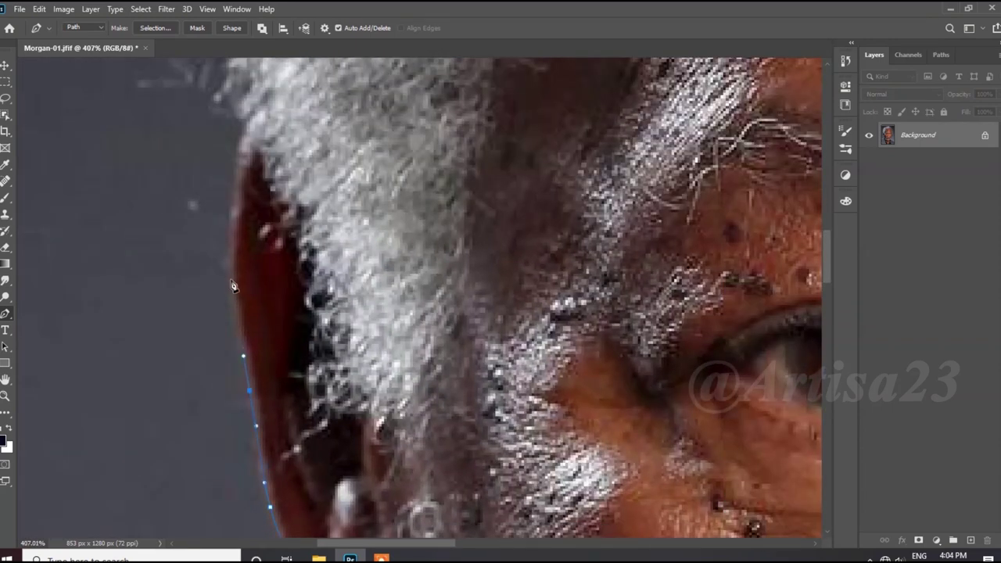
pyautogui.scroll(3, 226, 320)
# Extend the path up past the ear, along the hair edge and across the crown.
pyautogui.moveTo(245, 238); pyautogui.dragTo(219, 383)
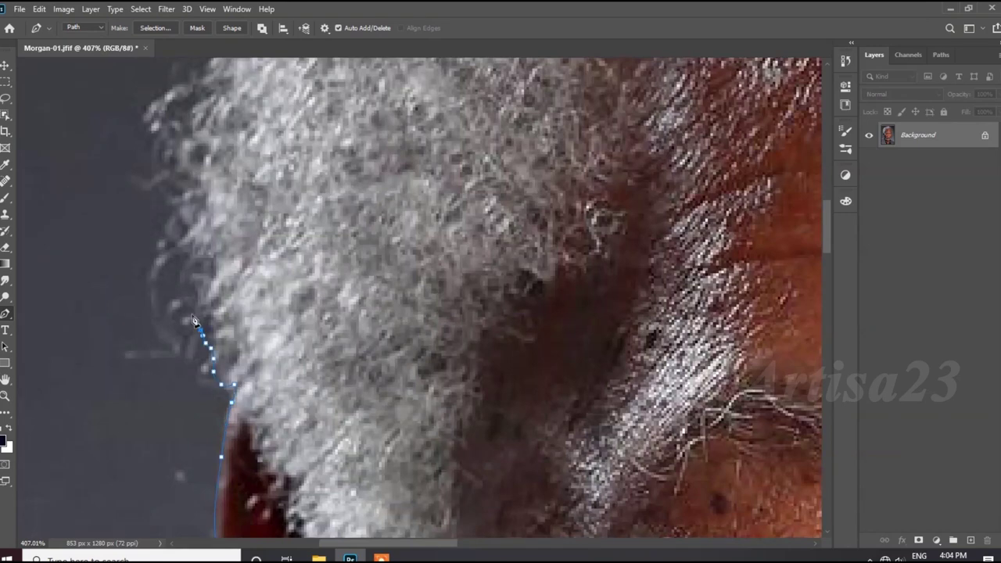
pyautogui.moveTo(172, 235); pyautogui.dragTo(178, 391)
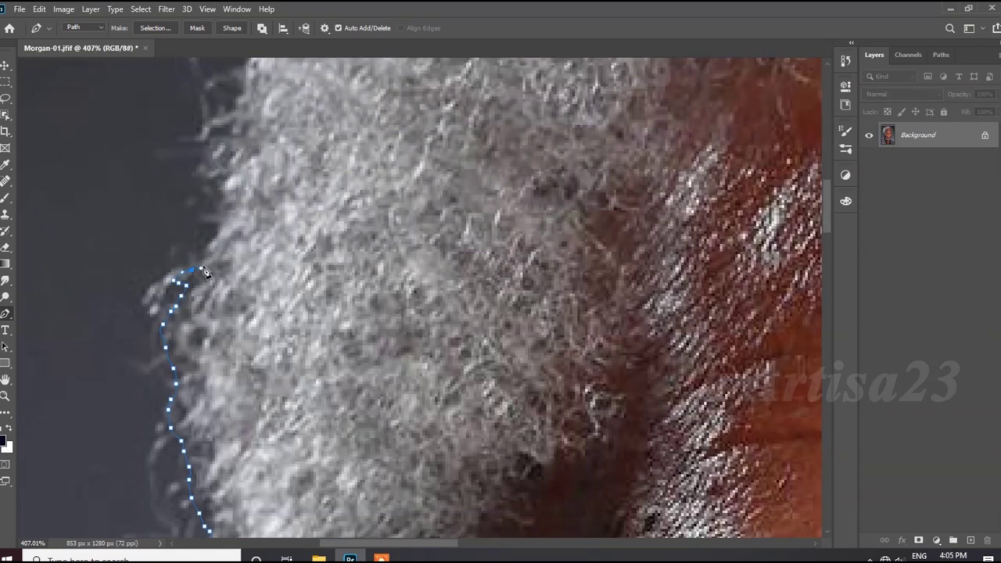
pyautogui.moveTo(211, 182); pyautogui.dragTo(209, 296)
pyautogui.moveTo(239, 205); pyautogui.dragTo(200, 356)
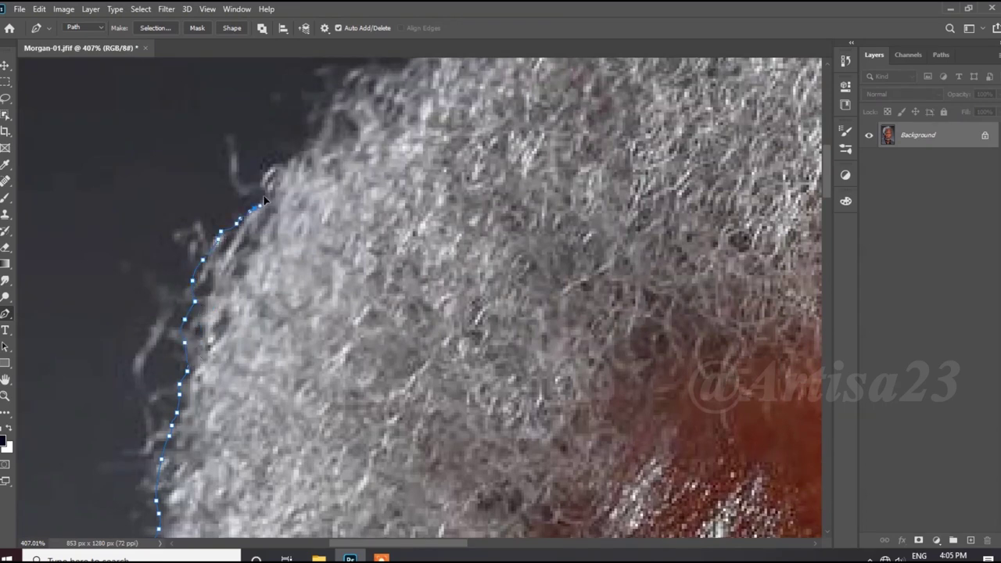
pyautogui.moveTo(339, 113); pyautogui.dragTo(273, 289)
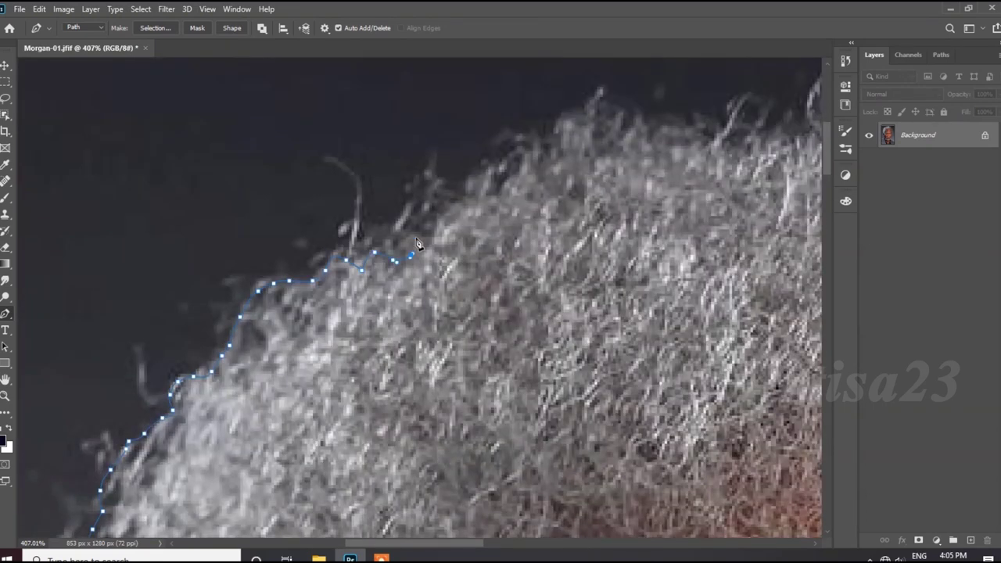
pyautogui.moveTo(506, 175); pyautogui.dragTo(362, 314)
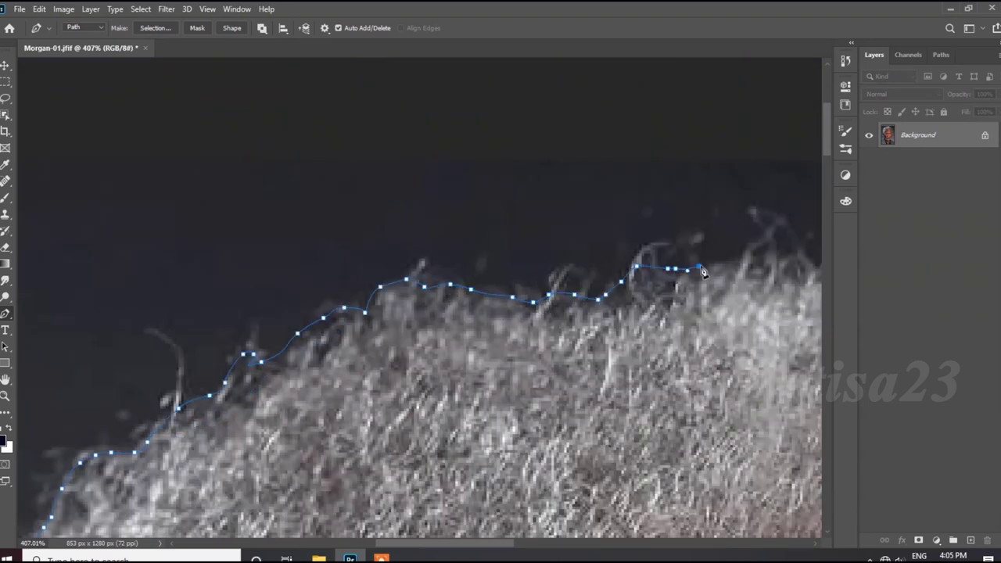
pyautogui.moveTo(702, 270); pyautogui.dragTo(366, 305)
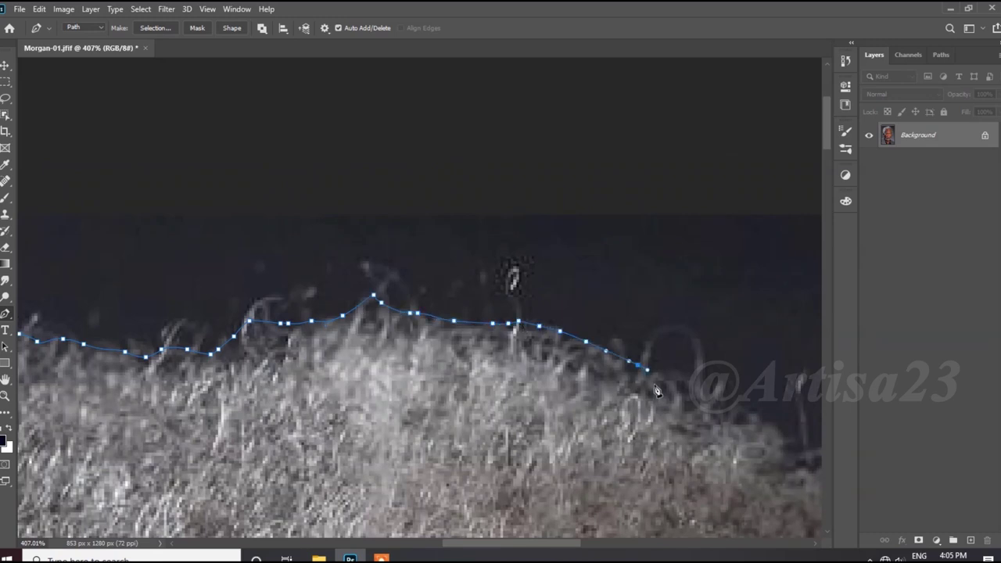
# Continue the path down the right side of the hair.
pyautogui.scroll(-3, 655, 391)
pyautogui.scroll(2, 514, 290)
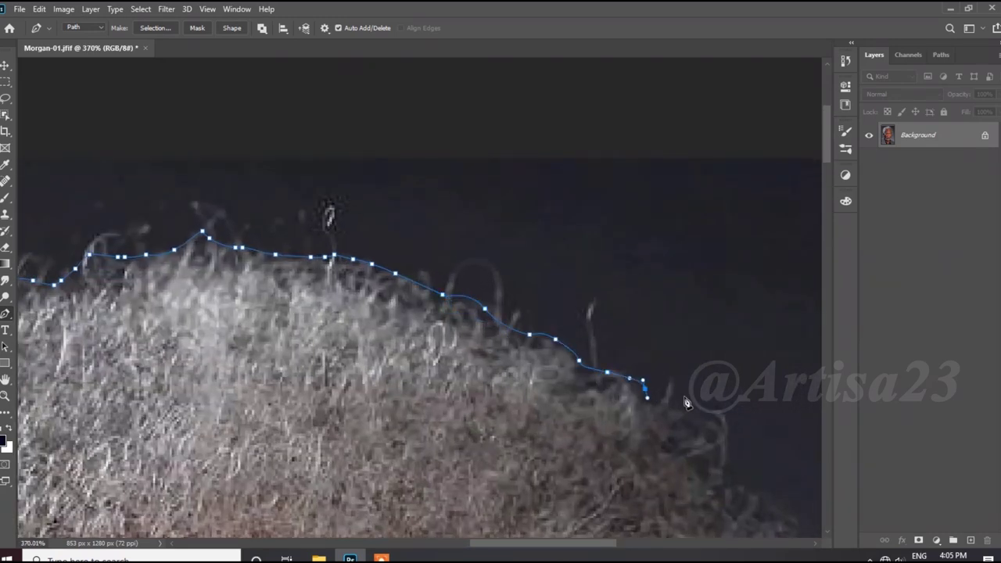
pyautogui.scroll(-3, 684, 403)
pyautogui.scroll(3, 438, 279)
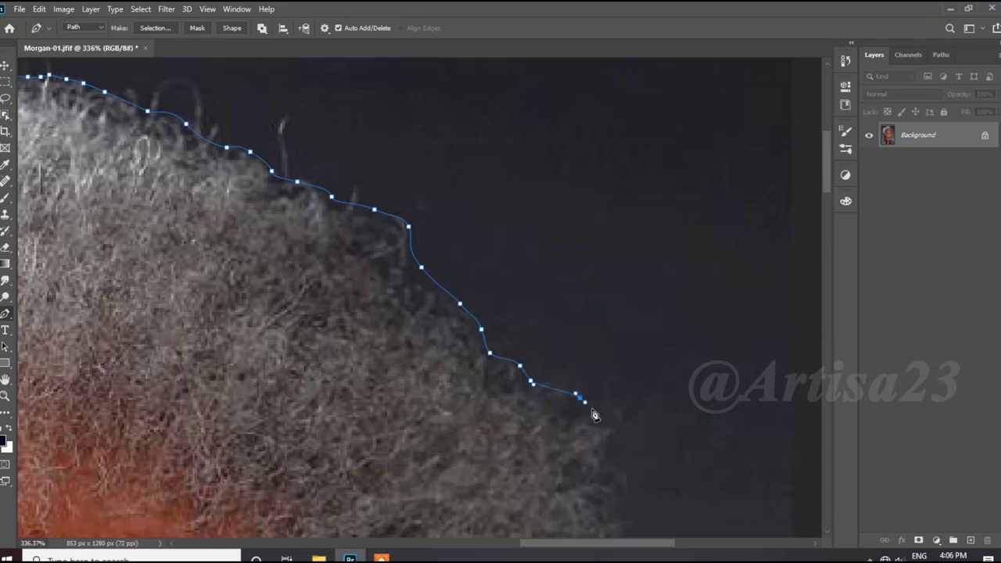
pyautogui.moveTo(594, 415); pyautogui.dragTo(438, 338)
pyautogui.scroll(-3, 473, 399)
pyautogui.scroll(2, 375, 306)
pyautogui.moveTo(362, 280); pyautogui.dragTo(376, 306)
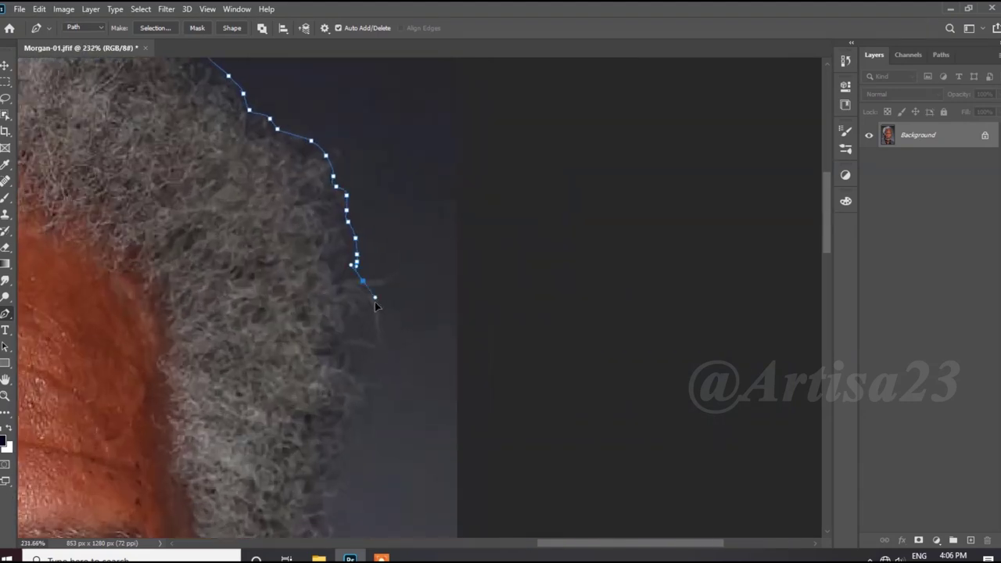
pyautogui.scroll(2, 393, 286)
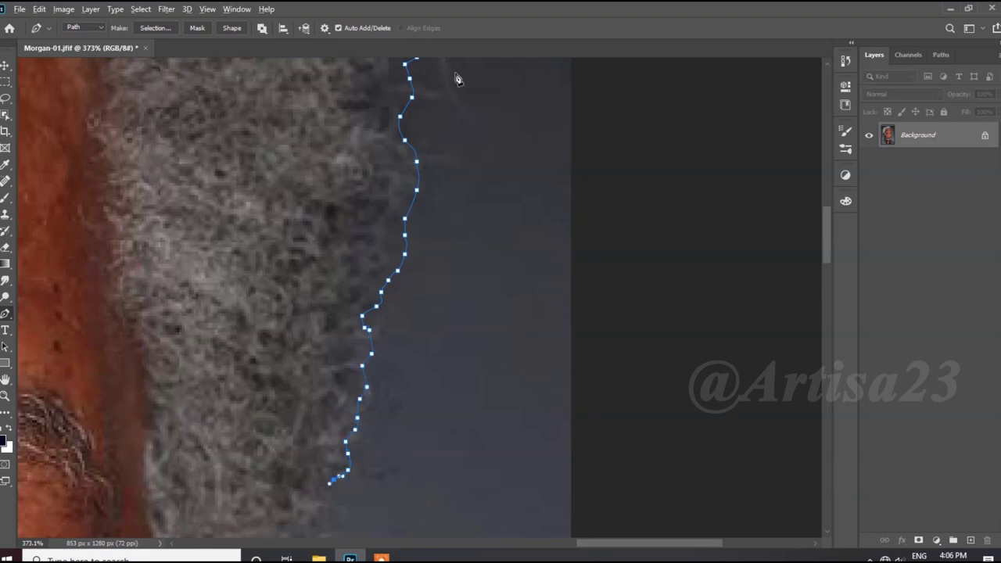
pyautogui.scroll(-3, 405, 334)
pyautogui.click(404, 324)
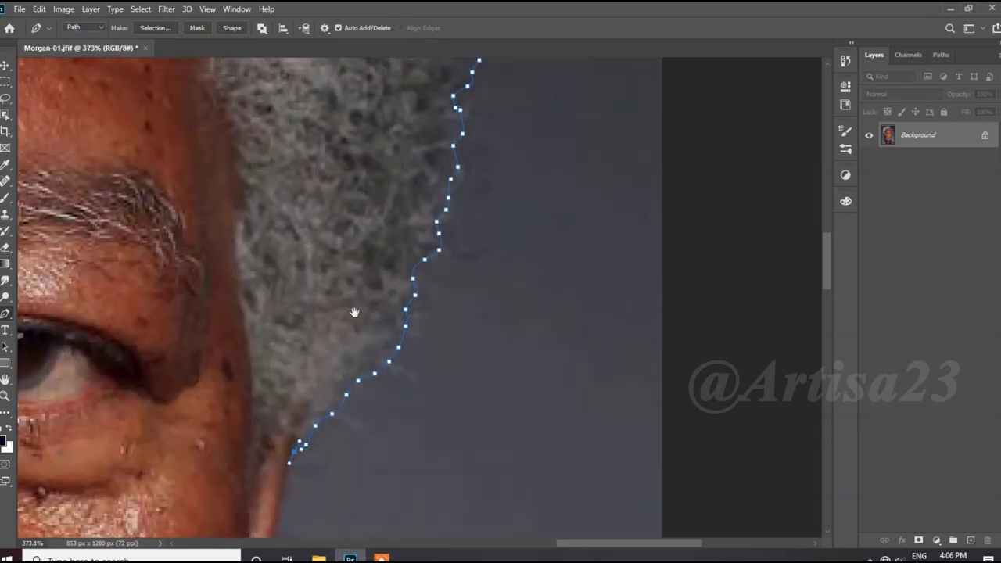
# Add anchors down the cheek edge.
pyautogui.scroll(-5, 352, 313)
pyautogui.click(384, 226)
pyautogui.click(375, 256)
pyautogui.click(365, 290)
pyautogui.scroll(-2, 364, 290)
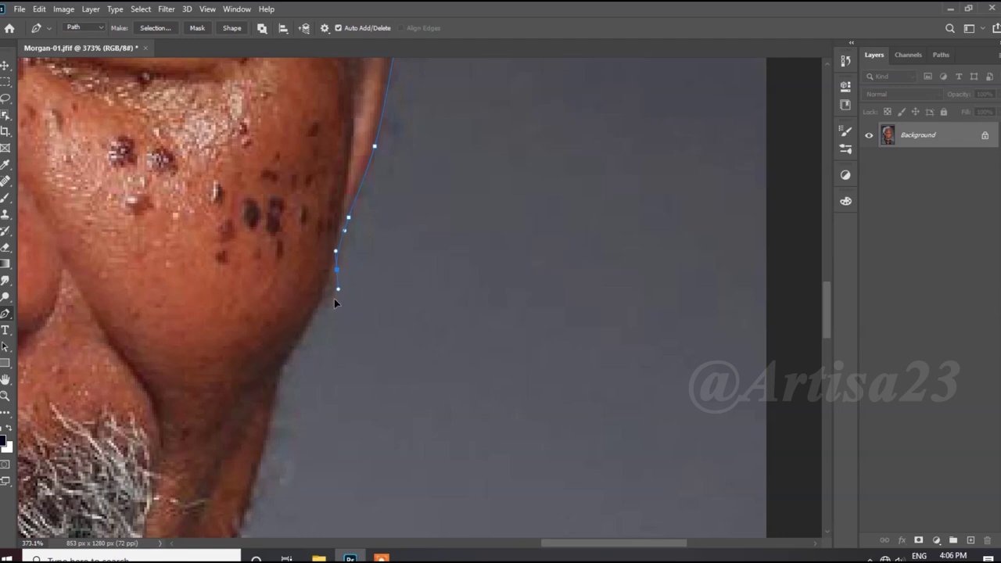
pyautogui.scroll(2, 265, 431)
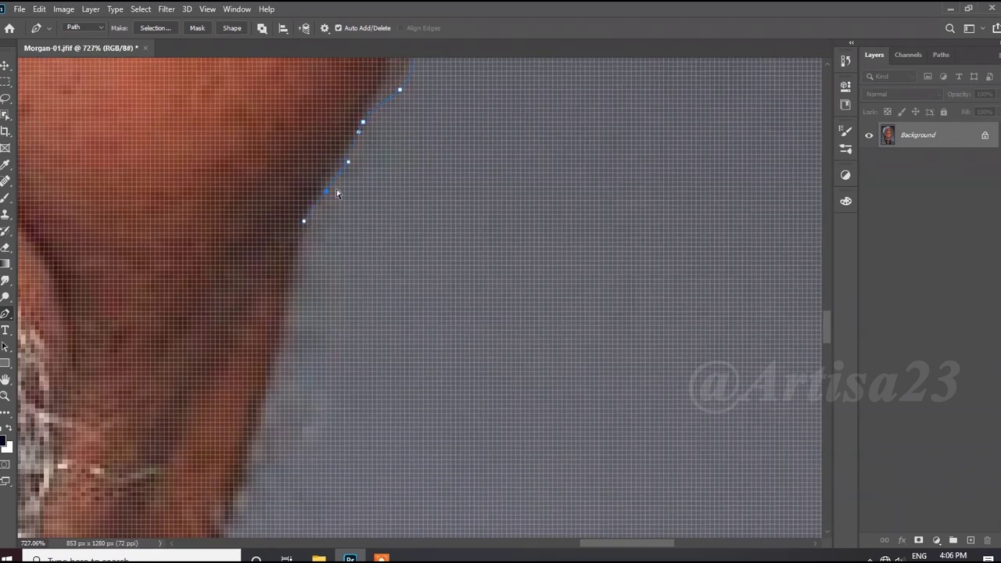
pyautogui.scroll(-2, 252, 454)
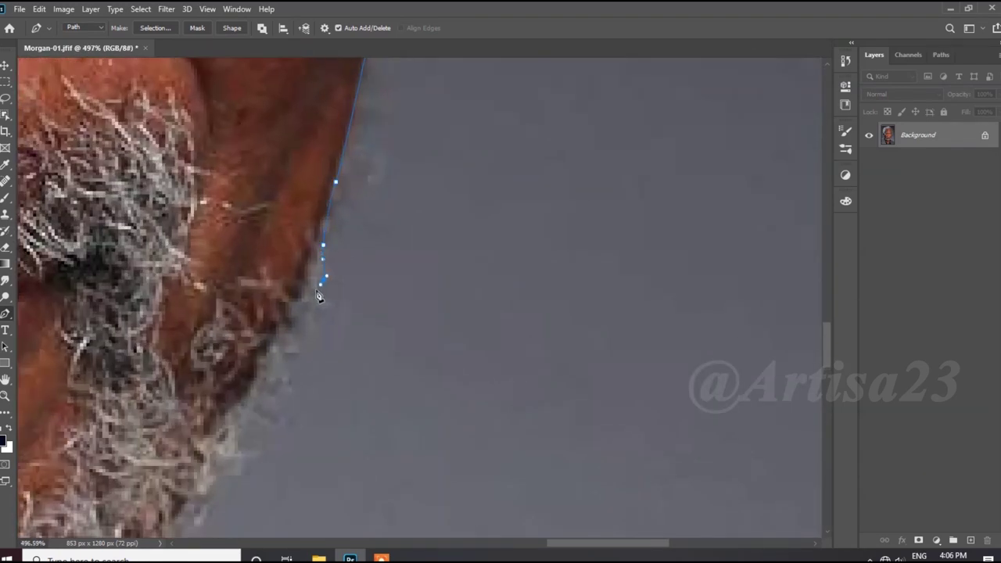
pyautogui.scroll(-5, 263, 421)
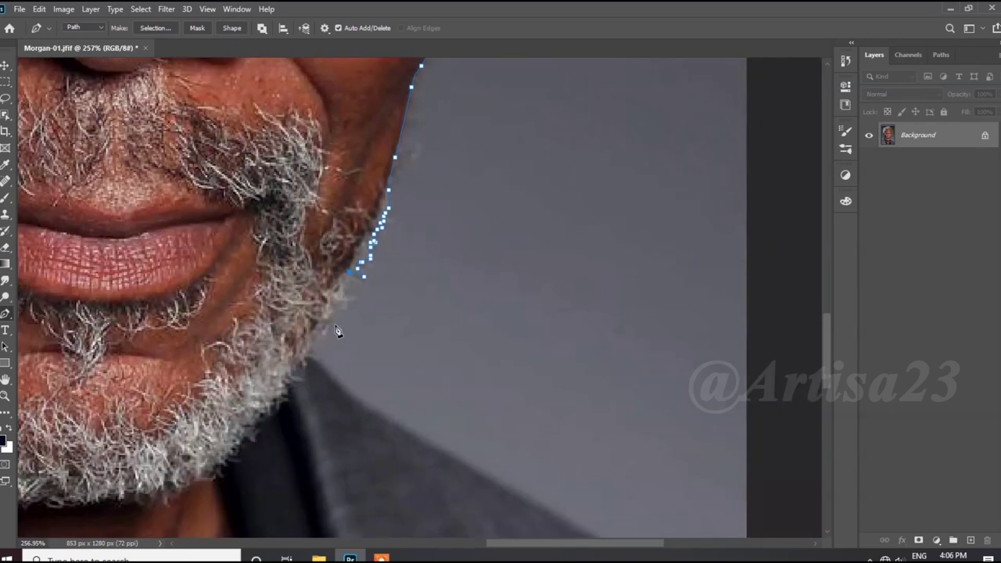
pyautogui.scroll(5, 335, 331)
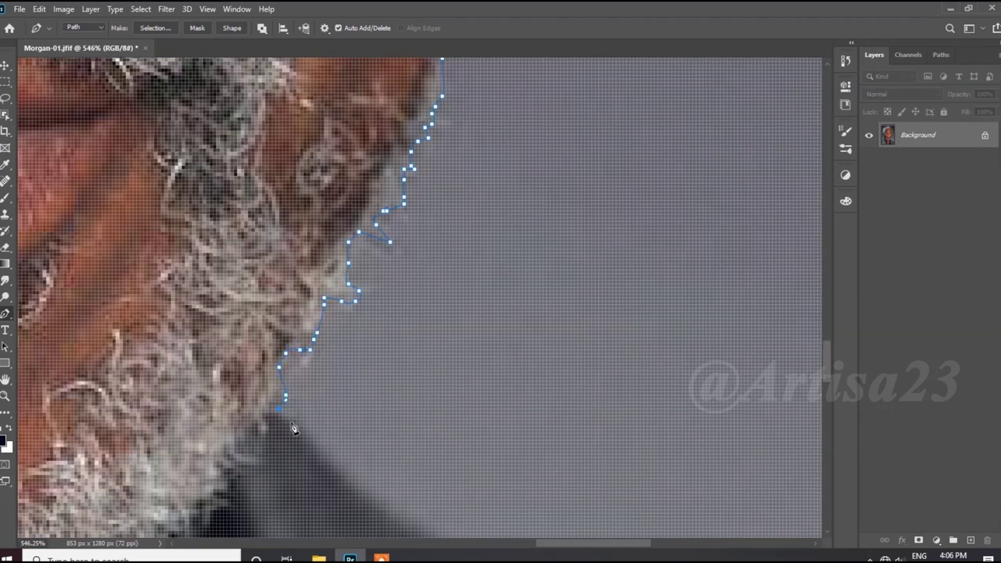
# Trace the beard curve and the jacket shoulder out to the image edge.
pyautogui.moveTo(293, 428); pyautogui.dragTo(148, 183)
pyautogui.moveTo(228, 267); pyautogui.dragTo(255, 283)
pyautogui.scroll(-2, 377, 344)
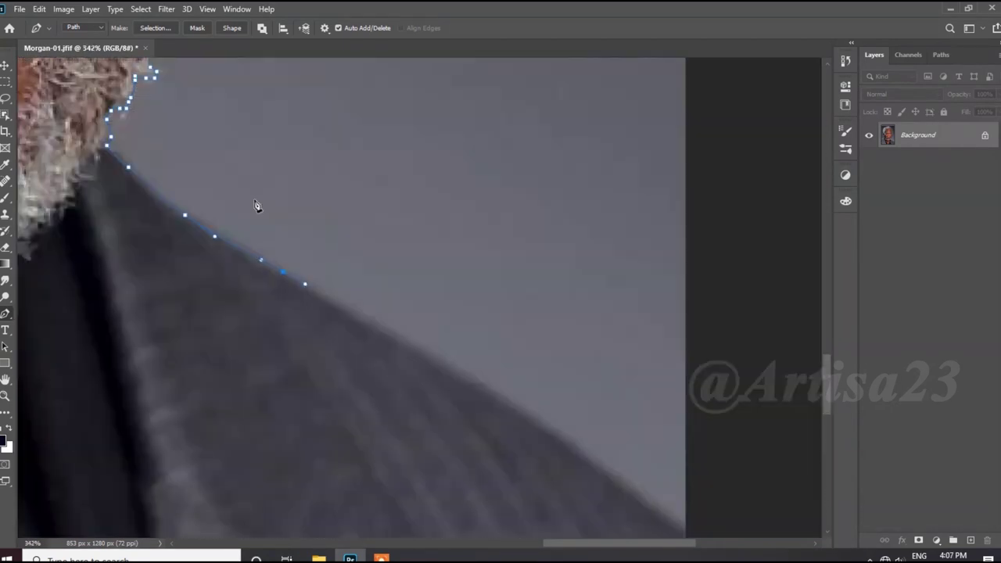
pyautogui.moveTo(449, 353); pyautogui.dragTo(521, 402)
pyautogui.scroll(-1, 595, 456)
pyautogui.click(606, 418)
pyautogui.scroll(-3, 458, 85)
# Finish the path along the bottom edge, close it and turn it into a selection.
pyautogui.scroll(-2, 457, 85)
pyautogui.click(542, 451)
pyautogui.click(485, 493)
pyautogui.click(337, 493)
pyautogui.click(294, 463)
pyautogui.click(289, 432)
pyautogui.click(312, 351)
pyautogui.rightClick(438, 233)
pyautogui.click(477, 287)
pyautogui.click(568, 144)
# Copy the figure to a new layer and enlarge the canvas with the Crop tool.
pyautogui.hotkey('ctrl', 'j')
pyautogui.press('c')
pyautogui.moveTo(525, 297); pyautogui.dragTo(638, 297)
pyautogui.moveTo(430, 140); pyautogui.dragTo(430, 123)
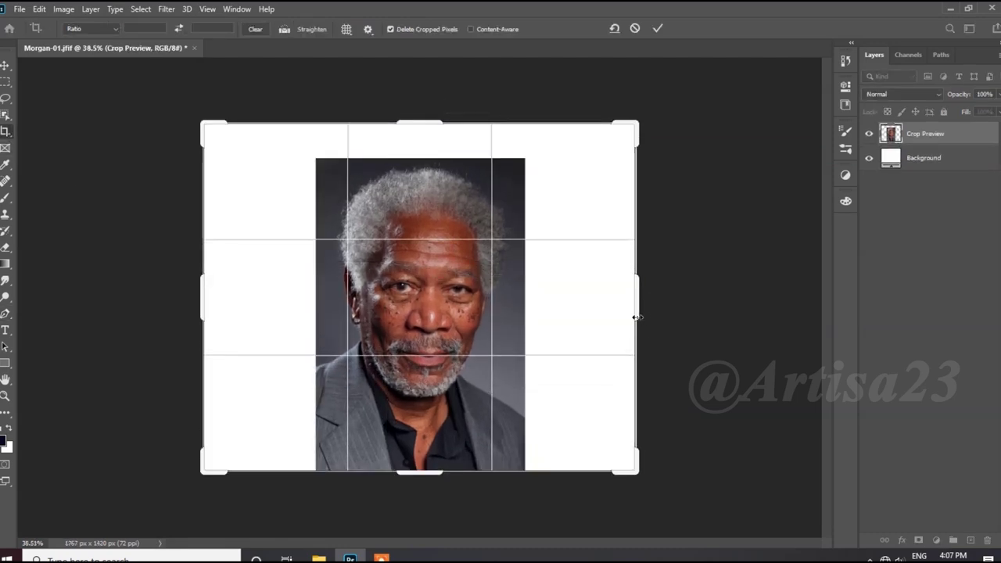
pyautogui.moveTo(640, 297); pyautogui.dragTo(666, 305)
pyautogui.press('Return')
# Add a layer above the Background and fill it with bluish grey #454b4e.
pyautogui.click(923, 156)
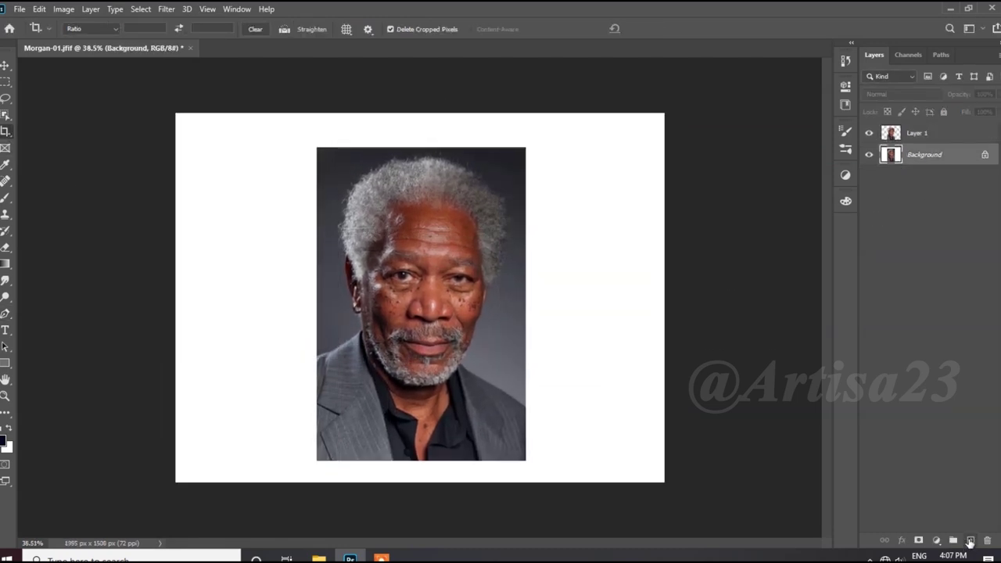
pyautogui.click(970, 540)
pyautogui.click(4, 441)
pyautogui.click(380, 227)
pyautogui.click(350, 228)
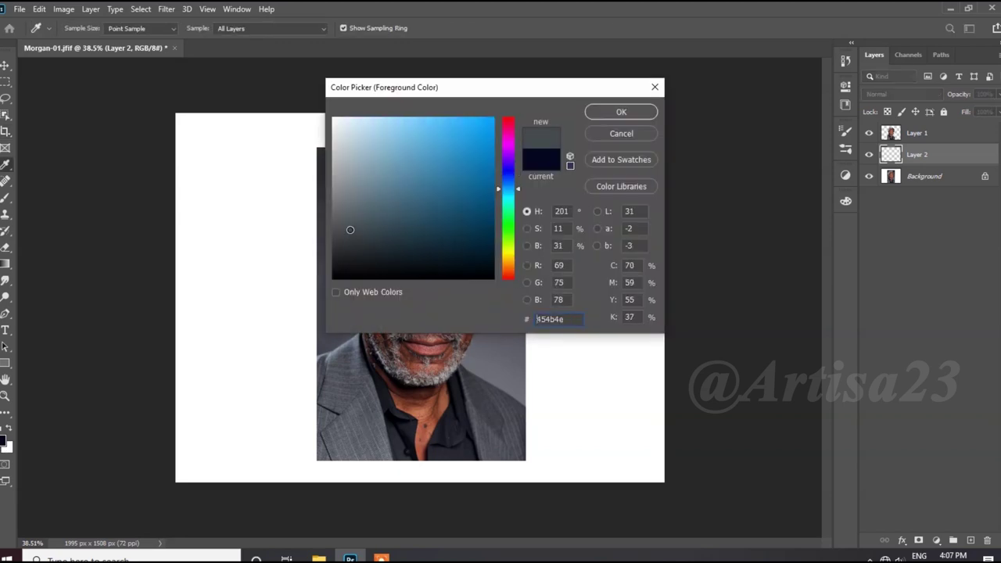
pyautogui.click(621, 113)
pyautogui.hotkey('alt', 'BackSpace')
pyautogui.press('v')
# Save the document as Morgan-01.psd, then duplicate Layer 1 with the cut-out figure.
pyautogui.hotkey('ctrl', 'shift', 's')
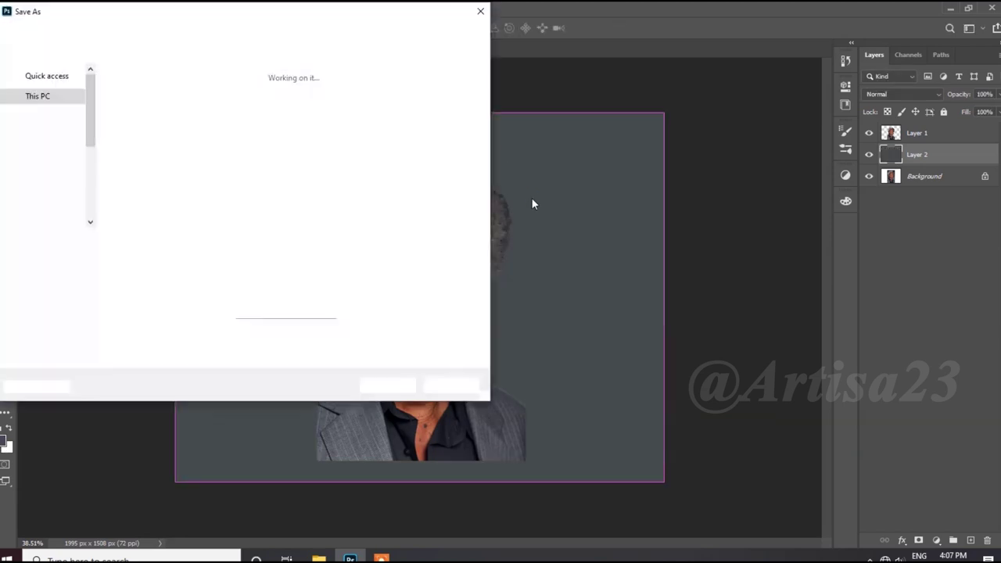
pyautogui.click(405, 385)
pyautogui.click(342, 285)
pyautogui.scroll(2, 342, 286)
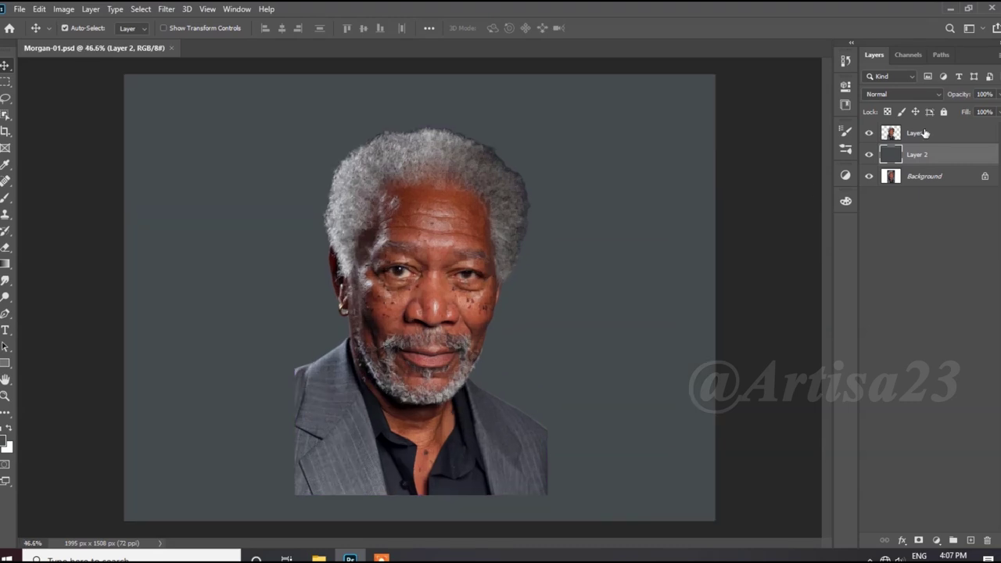
pyautogui.hotkey('ctrl', 'j')
# Brighten the figure with a Curves adjustment.
pyautogui.scroll(1, 553, 239)
pyautogui.click(63, 9)
pyautogui.moveTo(83, 43)
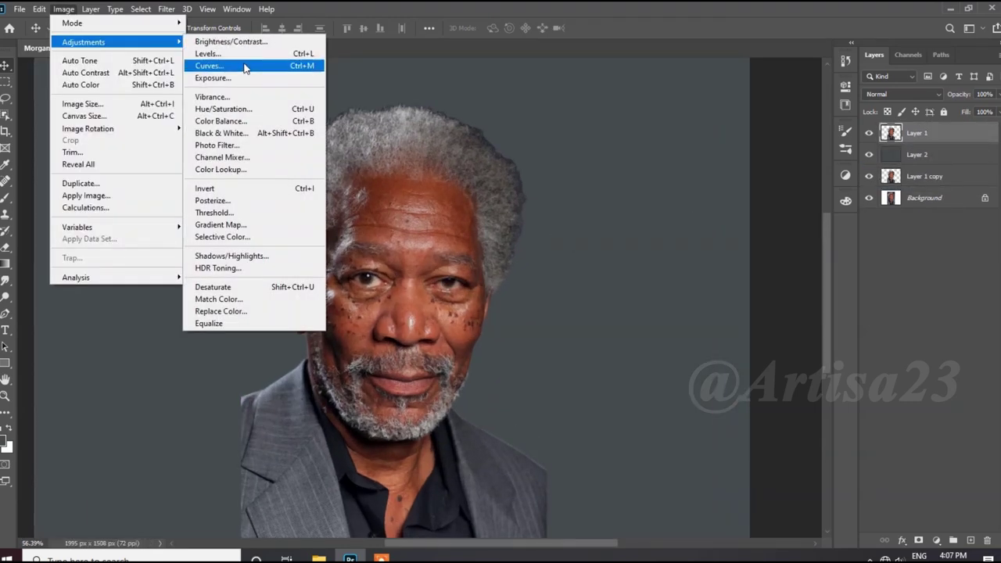
pyautogui.click(243, 66)
pyautogui.moveTo(664, 212); pyautogui.dragTo(646, 197)
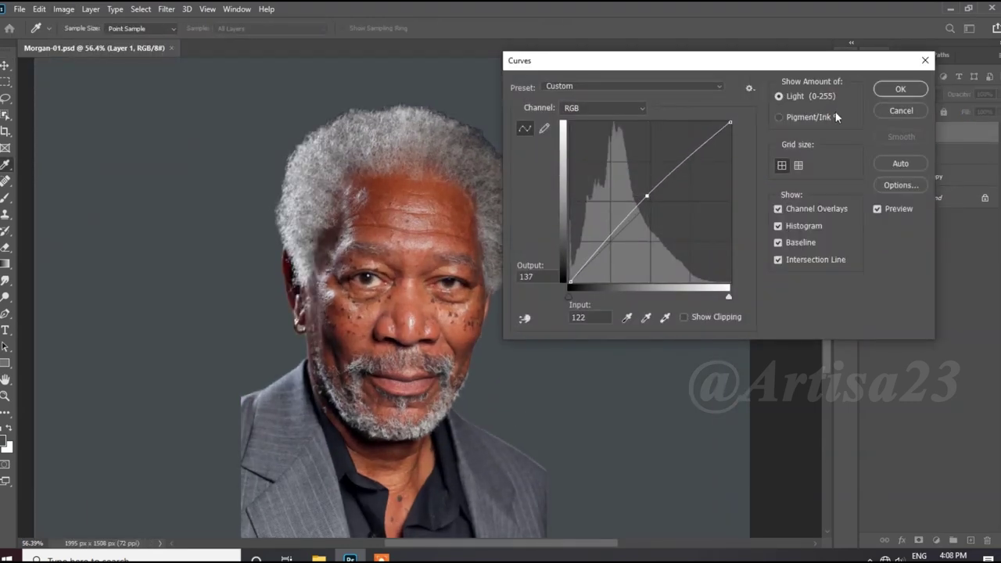
pyautogui.click(898, 89)
# Apply Levels with black input 11 and white input 240.
pyautogui.click(63, 9)
pyautogui.click(227, 54)
pyautogui.moveTo(469, 94); pyautogui.dragTo(570, 81)
pyautogui.moveTo(473, 222); pyautogui.dragTo(480, 222)
pyautogui.moveTo(635, 222); pyautogui.dragTo(626, 225)
pyautogui.click(686, 103)
# Duplicate the adjusted layer and apply Unsharp Mask at 112% amount, 4.6 px radius.
pyautogui.hotkey('ctrl', 'j')
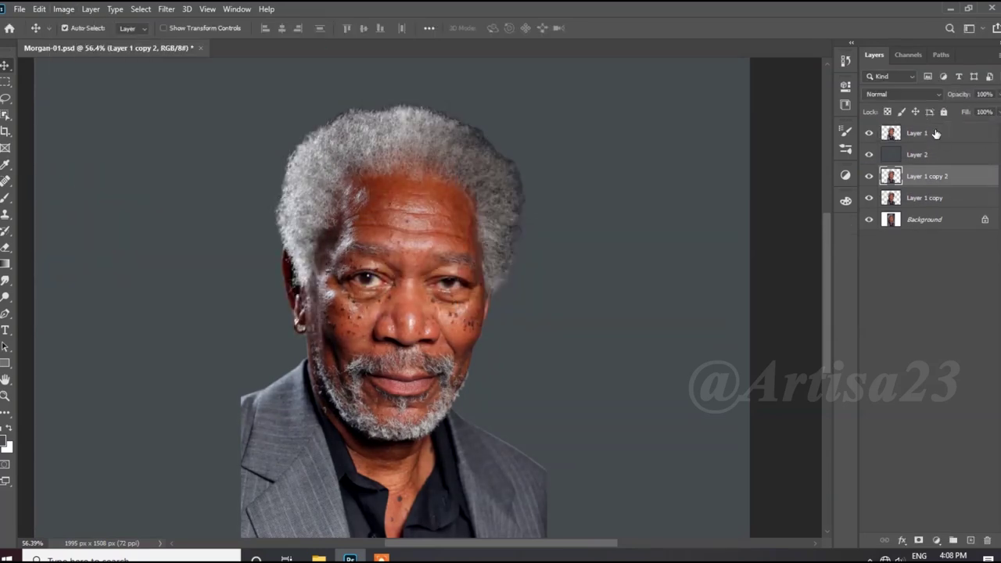
pyautogui.scroll(2, 469, 168)
pyautogui.scroll(3, 469, 169)
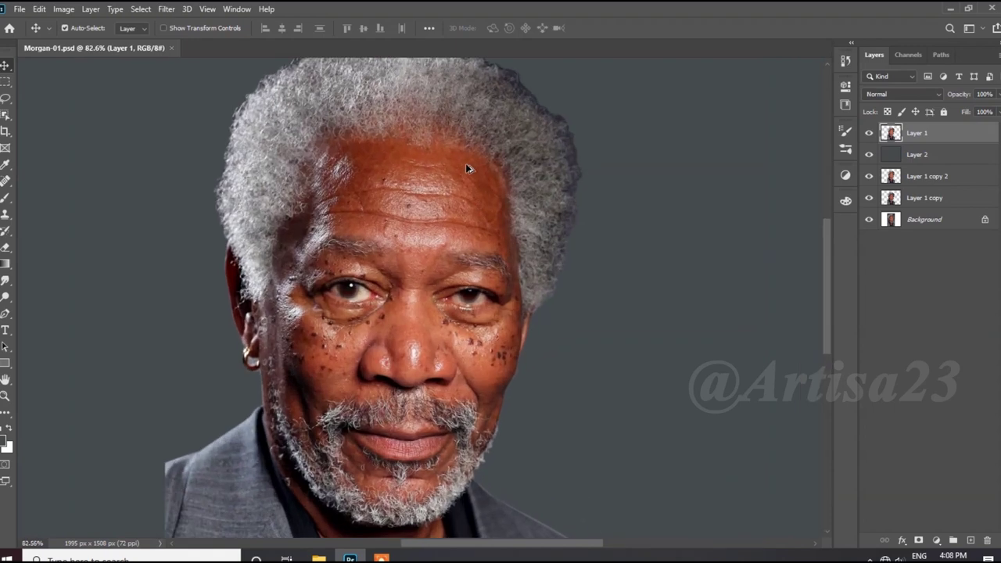
pyautogui.click(165, 8)
pyautogui.click(366, 285)
pyautogui.moveTo(425, 313); pyautogui.dragTo(545, 314)
pyautogui.click(571, 279)
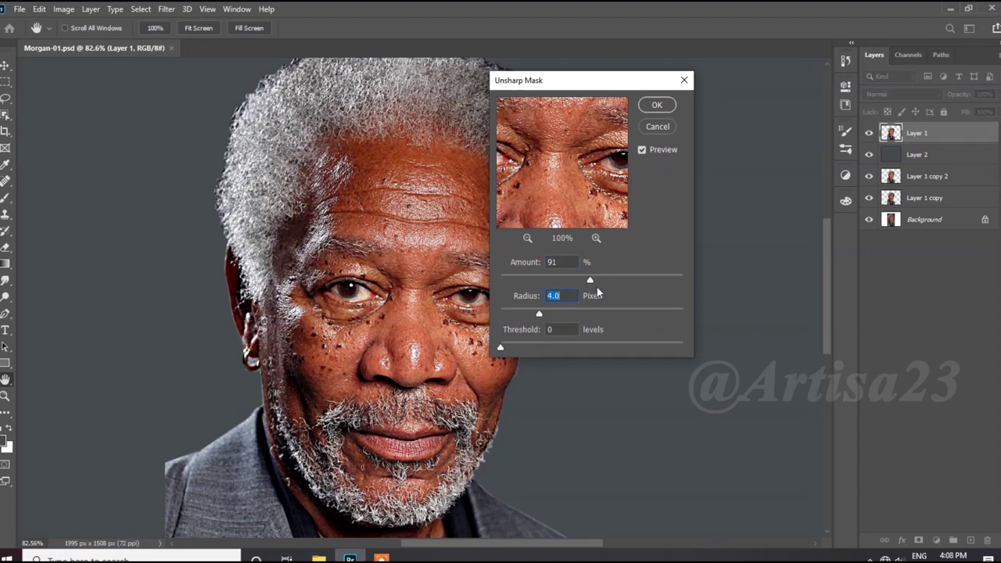
pyautogui.moveTo(590, 280); pyautogui.dragTo(612, 280)
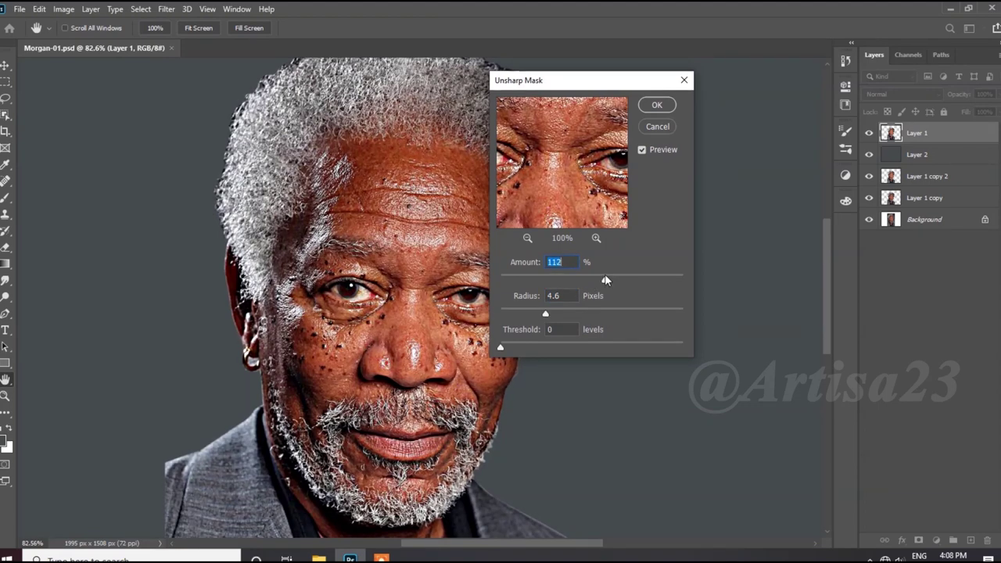
pyautogui.press('Return')
pyautogui.press('v')
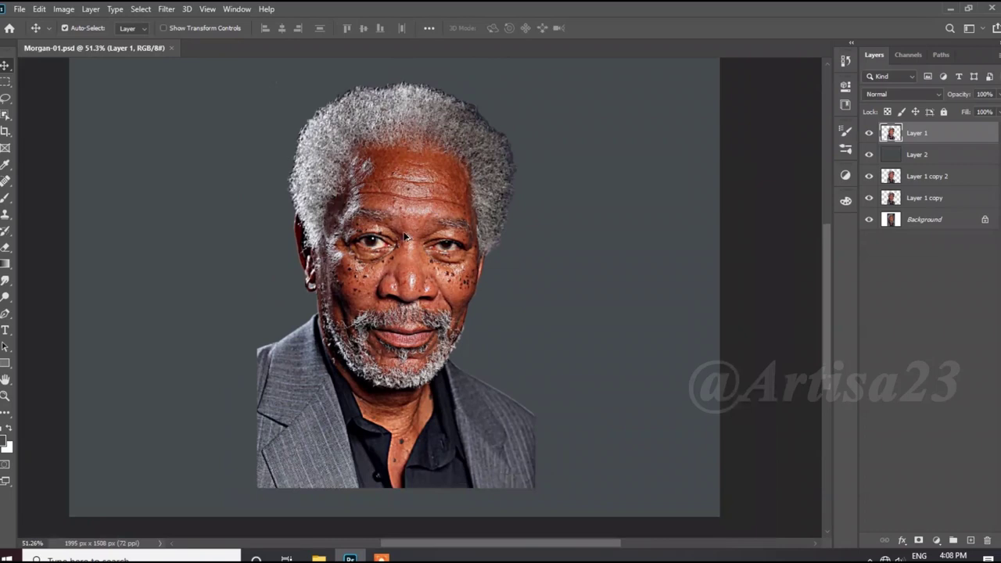
# Smudge the forehead from hairline to fold into smooth strokes, keeping the wrinkle creases.
pyautogui.scroll(2, 404, 148)
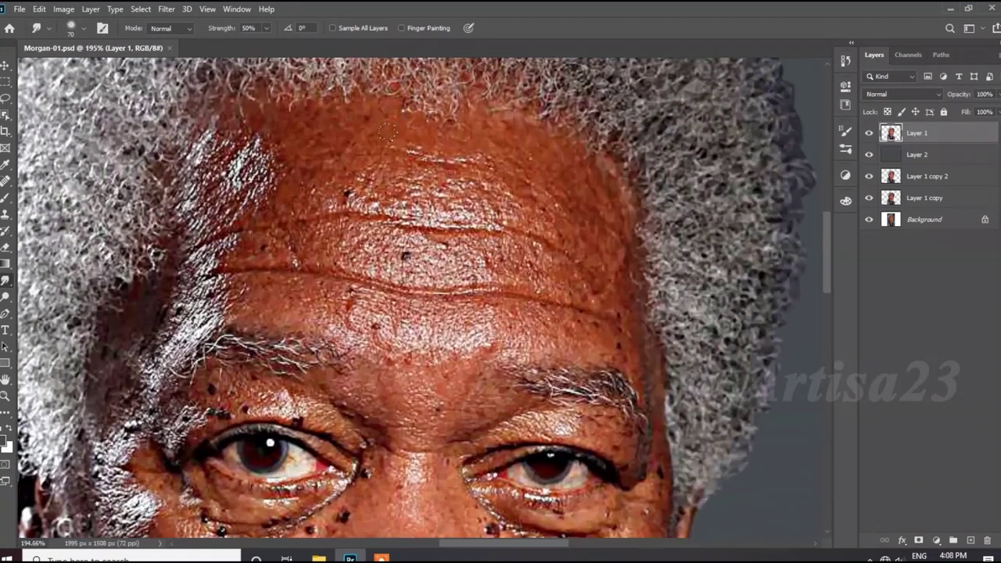
pyautogui.moveTo(485, 186); pyautogui.dragTo(530, 192)
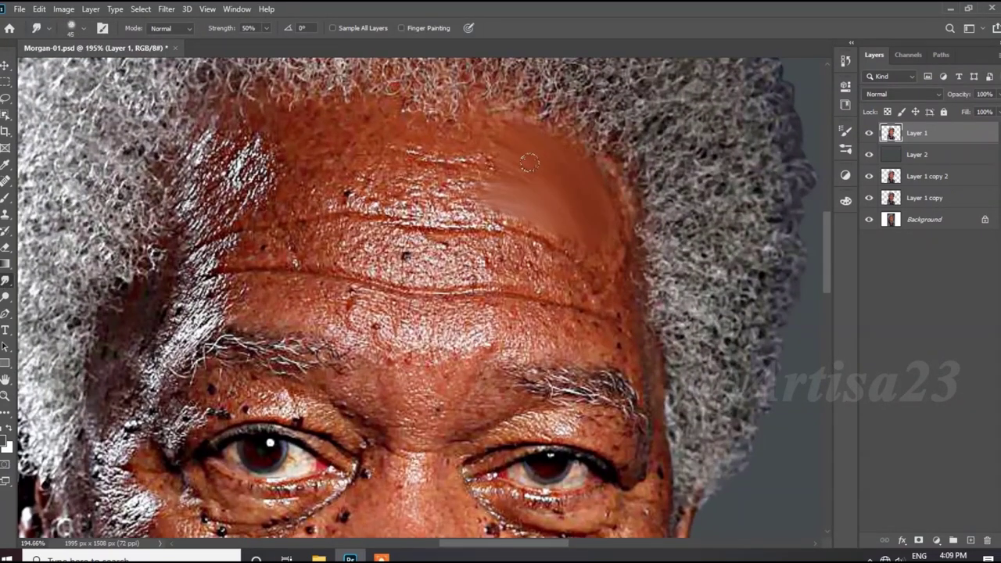
pyautogui.moveTo(461, 130)
pyautogui.mouseDown()
pyautogui.moveTo(284, 106)
pyautogui.moveTo(250, 153)
pyautogui.moveTo(250, 184)
pyautogui.moveTo(210, 140)
pyautogui.mouseUp()
pyautogui.press('[')
pyautogui.moveTo(312, 161); pyautogui.dragTo(474, 169)
pyautogui.moveTo(524, 211)
pyautogui.mouseDown()
pyautogui.moveTo(341, 182)
pyautogui.moveTo(192, 210)
pyautogui.moveTo(233, 112)
pyautogui.mouseUp()
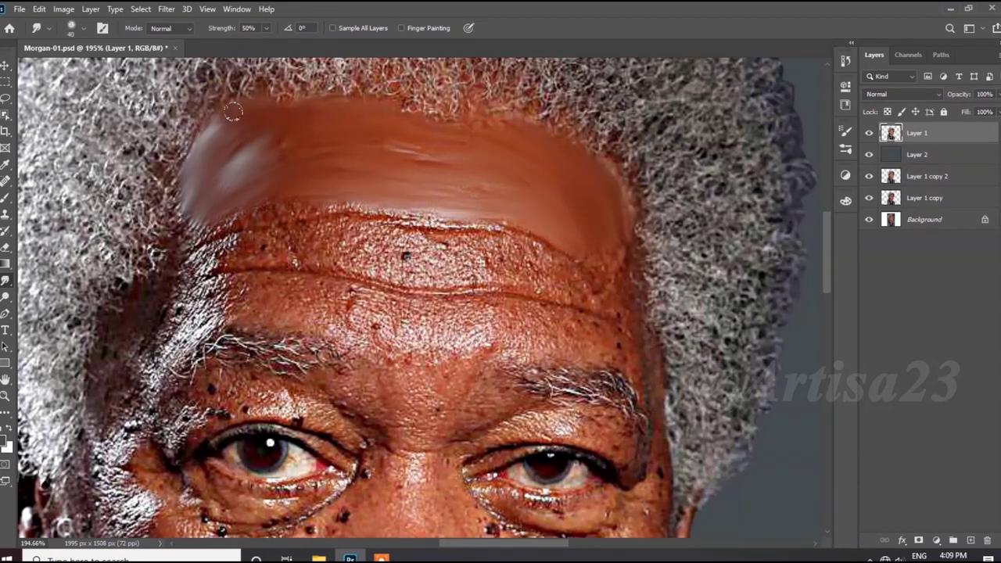
pyautogui.moveTo(213, 211)
pyautogui.mouseDown()
pyautogui.moveTo(278, 246)
pyautogui.moveTo(305, 235)
pyautogui.moveTo(352, 250)
pyautogui.moveTo(378, 231)
pyautogui.moveTo(524, 238)
pyautogui.moveTo(563, 274)
pyautogui.moveTo(415, 263)
pyautogui.mouseUp()
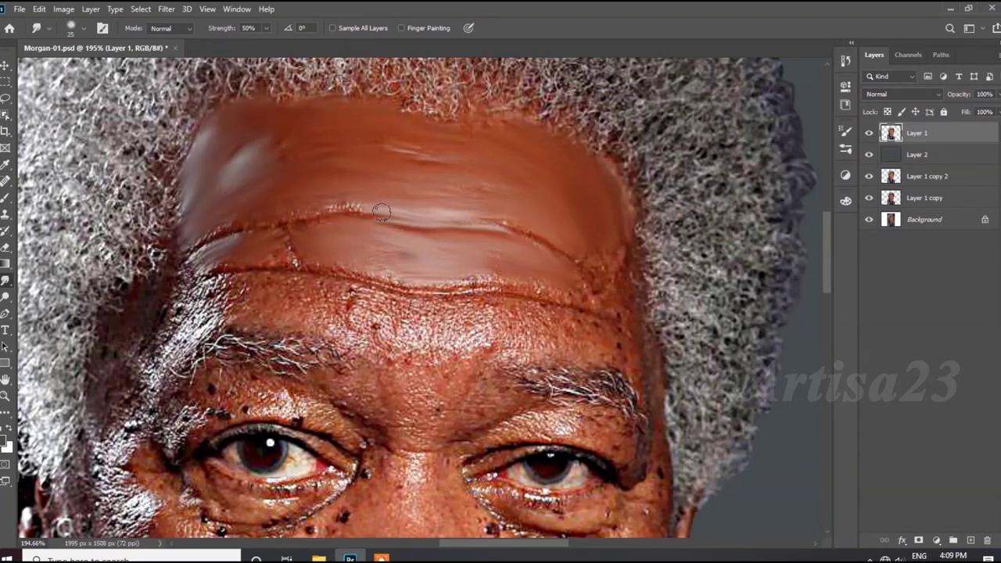
pyautogui.moveTo(287, 237)
pyautogui.mouseDown()
pyautogui.moveTo(414, 269)
pyautogui.moveTo(573, 283)
pyautogui.moveTo(493, 328)
pyautogui.moveTo(615, 329)
pyautogui.moveTo(438, 317)
pyautogui.moveTo(292, 284)
pyautogui.moveTo(205, 309)
pyautogui.moveTo(176, 332)
pyautogui.moveTo(176, 286)
pyautogui.mouseUp()
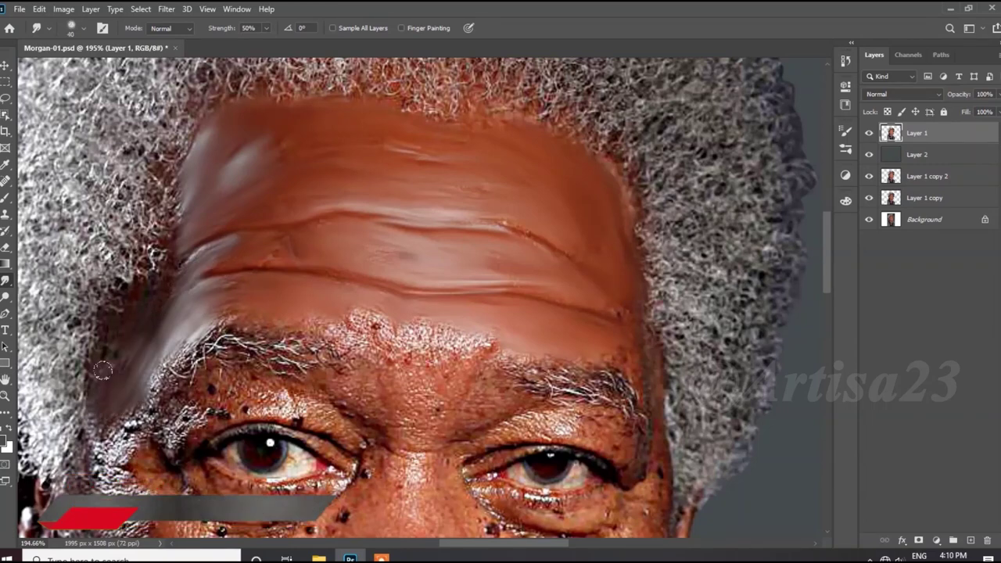
pyautogui.scroll(-2, 327, 249)
# Smudge both eyebrows into streaks, enlarging the brush and smoothing the right brow's inner end.
pyautogui.scroll(2, 327, 249)
pyautogui.moveTo(316, 266)
pyautogui.mouseDown()
pyautogui.moveTo(334, 281)
pyautogui.moveTo(293, 260)
pyautogui.moveTo(286, 374)
pyautogui.mouseUp()
pyautogui.press(']')
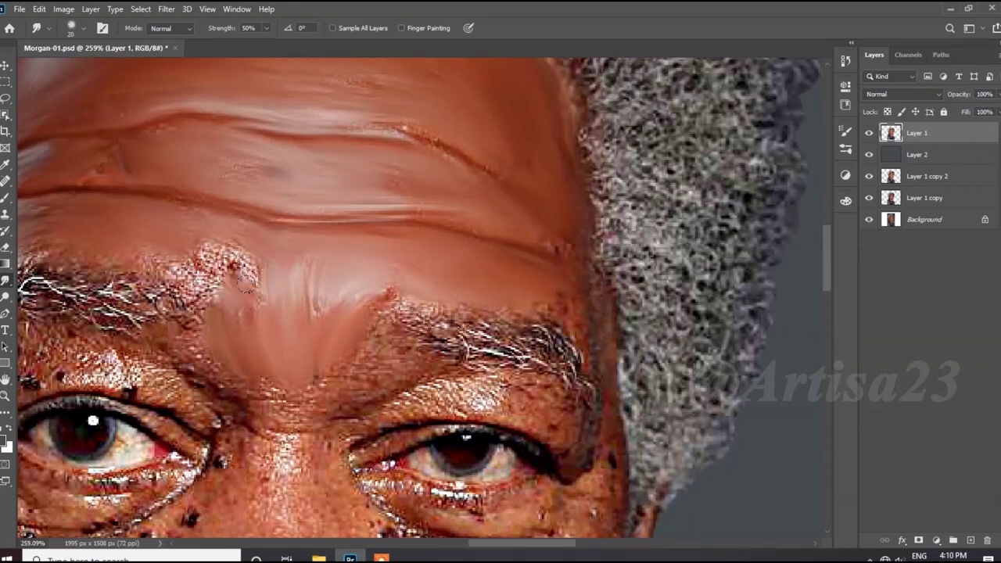
pyautogui.press(']')
pyautogui.moveTo(199, 301); pyautogui.dragTo(168, 260)
pyautogui.moveTo(380, 317); pyautogui.dragTo(449, 288)
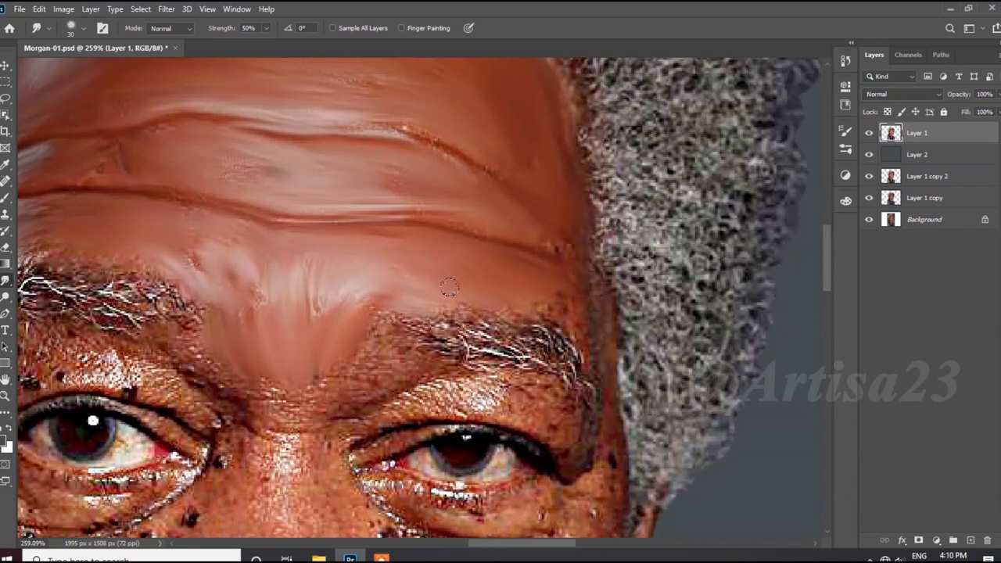
pyautogui.press(']')
pyautogui.moveTo(395, 380); pyautogui.dragTo(373, 341)
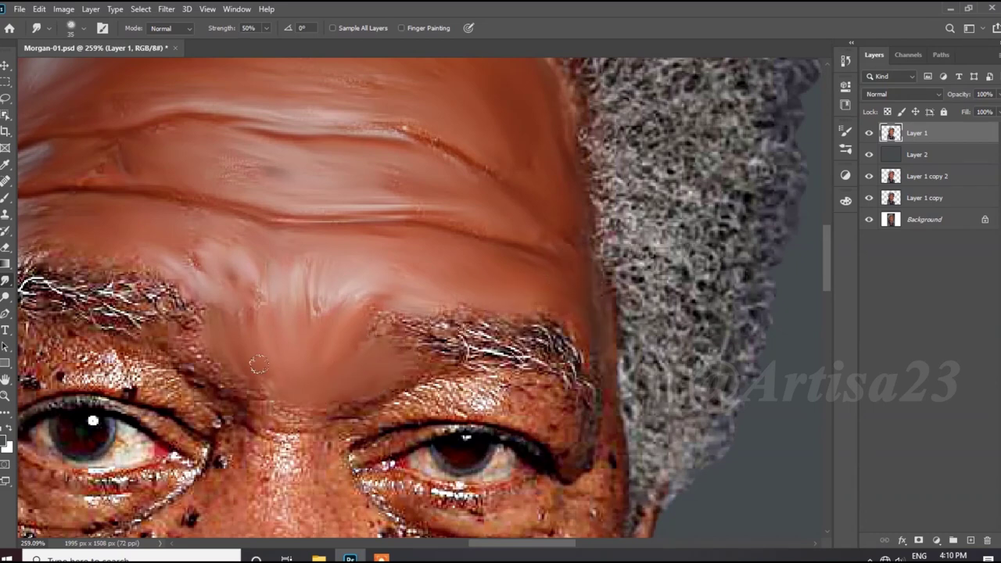
pyautogui.press('[')
pyautogui.scroll(-3, 259, 365)
pyautogui.scroll(4, 422, 403)
# Smooth and lighten the skin under the left brow and beside the eye.
pyautogui.moveTo(451, 390)
pyautogui.mouseDown()
pyautogui.moveTo(341, 342)
pyautogui.moveTo(227, 336)
pyautogui.moveTo(160, 352)
pyautogui.moveTo(137, 388)
pyautogui.moveTo(98, 413)
pyautogui.moveTo(157, 383)
pyautogui.moveTo(225, 315)
pyautogui.mouseUp()
pyautogui.moveTo(124, 252); pyautogui.dragTo(71, 391)
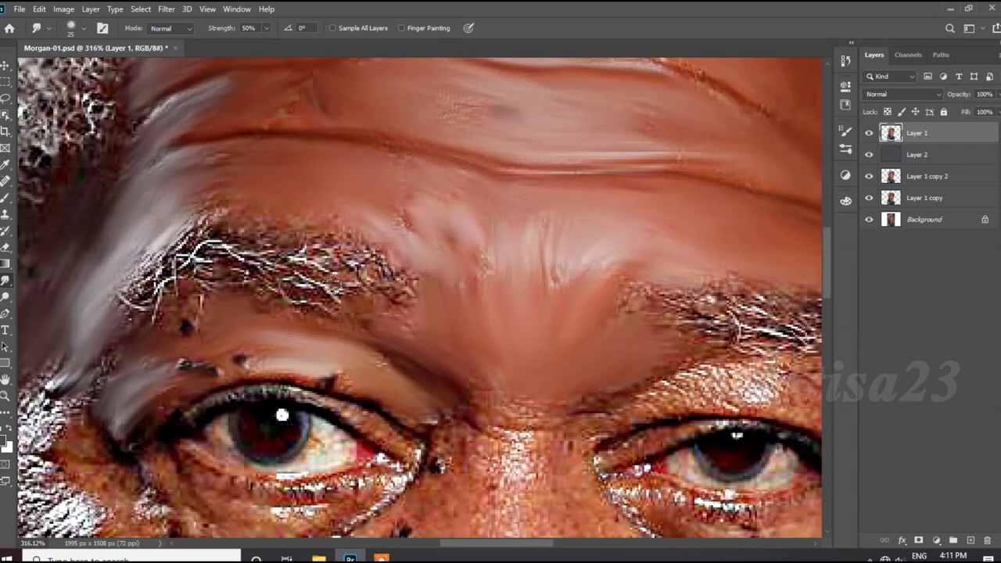
pyautogui.scroll(1, 343, 293)
pyautogui.moveTo(313, 297)
pyautogui.mouseDown()
pyautogui.moveTo(368, 262)
pyautogui.moveTo(180, 258)
pyautogui.moveTo(117, 282)
pyautogui.mouseUp()
# Smudge the right eyebrow hairs into grey streaks and smooth the skin below it.
pyautogui.moveTo(766, 289)
pyautogui.mouseDown()
pyautogui.moveTo(524, 274)
pyautogui.moveTo(438, 297)
pyautogui.moveTo(379, 282)
pyautogui.mouseUp()
pyautogui.scroll(1, 524, 274)
pyautogui.moveTo(438, 297)
pyautogui.mouseDown()
pyautogui.moveTo(633, 328)
pyautogui.moveTo(687, 376)
pyautogui.moveTo(579, 336)
pyautogui.mouseUp()
pyautogui.scroll(-5, 417, 240)
pyautogui.scroll(6, 417, 240)
pyautogui.moveTo(649, 344); pyautogui.dragTo(571, 399)
pyautogui.moveTo(532, 368)
pyautogui.mouseDown()
pyautogui.moveTo(452, 319)
pyautogui.moveTo(344, 356)
pyautogui.moveTo(438, 297)
pyautogui.mouseUp()
# With a smaller brush, smooth the crease above the eye and streak the skin below the other eye.
pyautogui.press('[')
pyautogui.moveTo(523, 308)
pyautogui.mouseDown()
pyautogui.moveTo(664, 367)
pyautogui.moveTo(438, 384)
pyautogui.moveTo(329, 372)
pyautogui.moveTo(216, 381)
pyautogui.mouseUp()
pyautogui.press('[')
pyautogui.press(']')
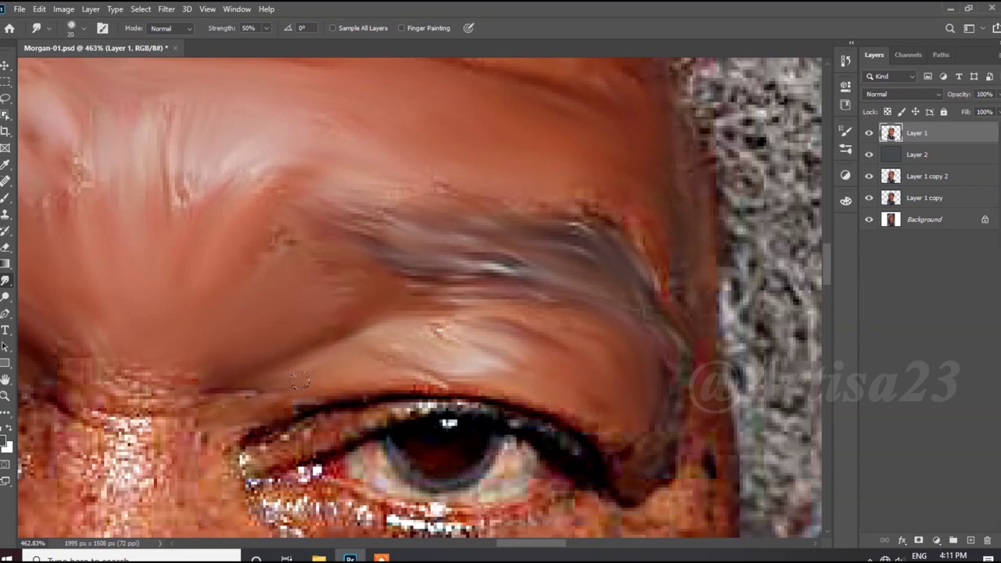
pyautogui.scroll(1, 207, 368)
pyautogui.scroll(-1, 200, 358)
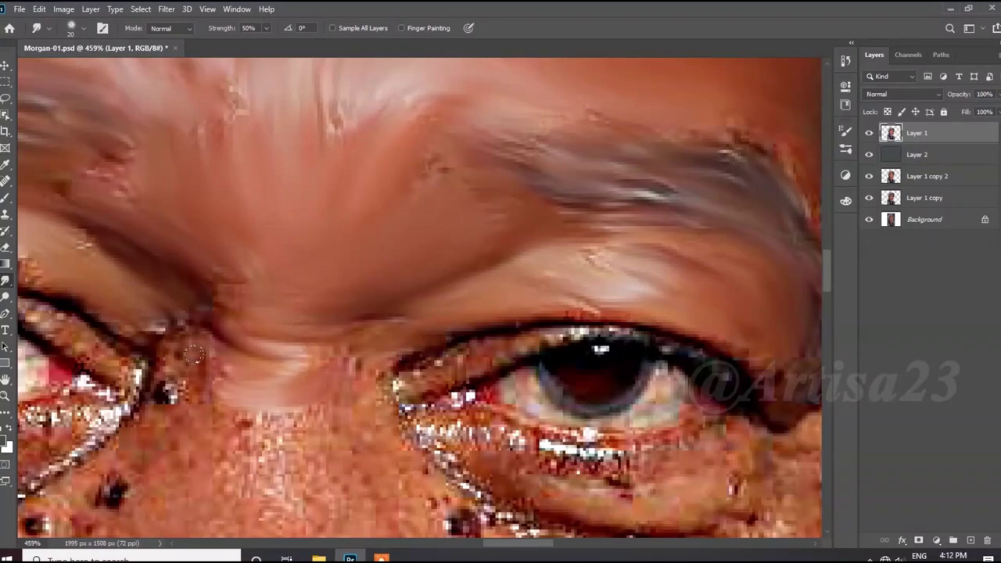
pyautogui.scroll(-1, 215, 366)
pyautogui.scroll(-7, 337, 328)
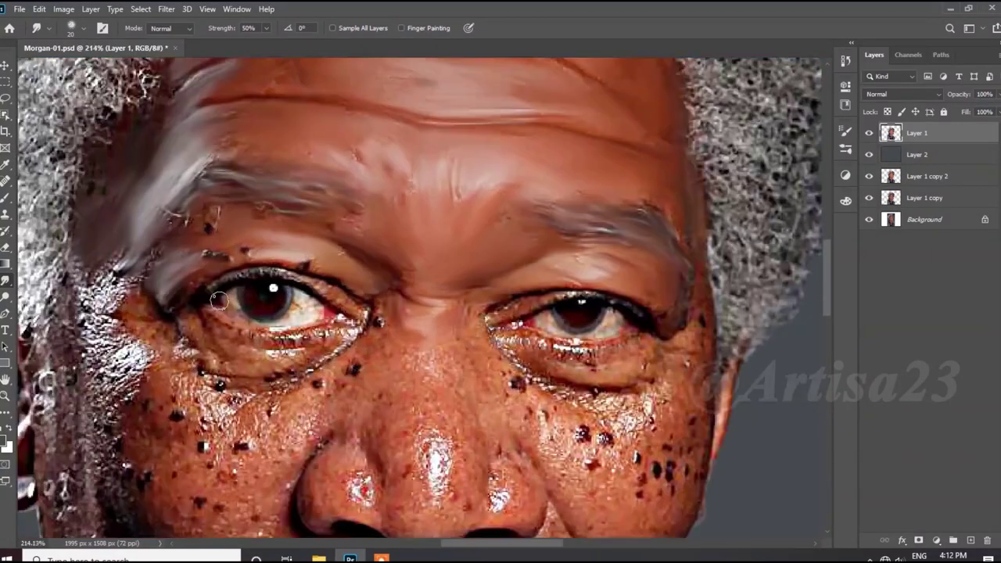
pyautogui.scroll(10, 322, 333)
pyautogui.moveTo(422, 325)
pyautogui.mouseDown()
pyautogui.moveTo(359, 384)
pyautogui.moveTo(204, 348)
pyautogui.moveTo(137, 352)
pyautogui.mouseUp()
pyautogui.scroll(-5, 137, 352)
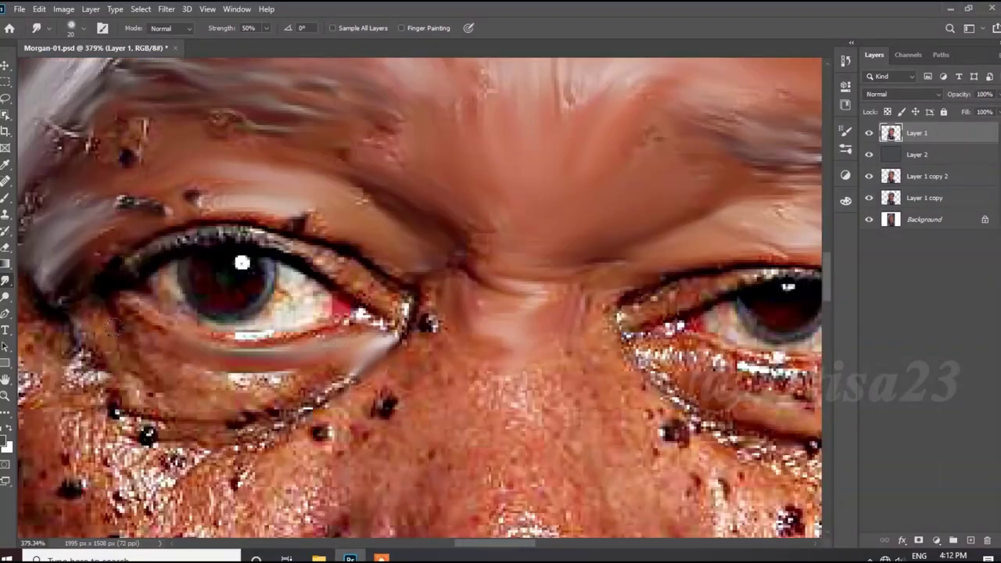
pyautogui.scroll(5, 148, 344)
# Smooth the inner eye corner, smudge the upper lash line, and smear away the bright blob.
pyautogui.press('[')
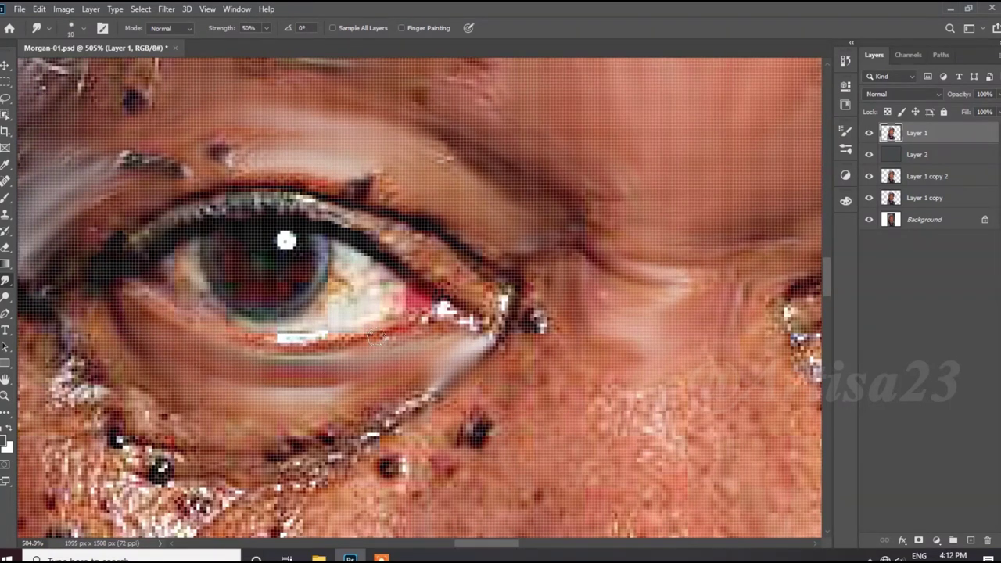
pyautogui.moveTo(485, 332); pyautogui.dragTo(501, 283)
pyautogui.press(']')
pyautogui.moveTo(422, 231)
pyautogui.mouseDown()
pyautogui.moveTo(289, 196)
pyautogui.moveTo(195, 203)
pyautogui.mouseUp()
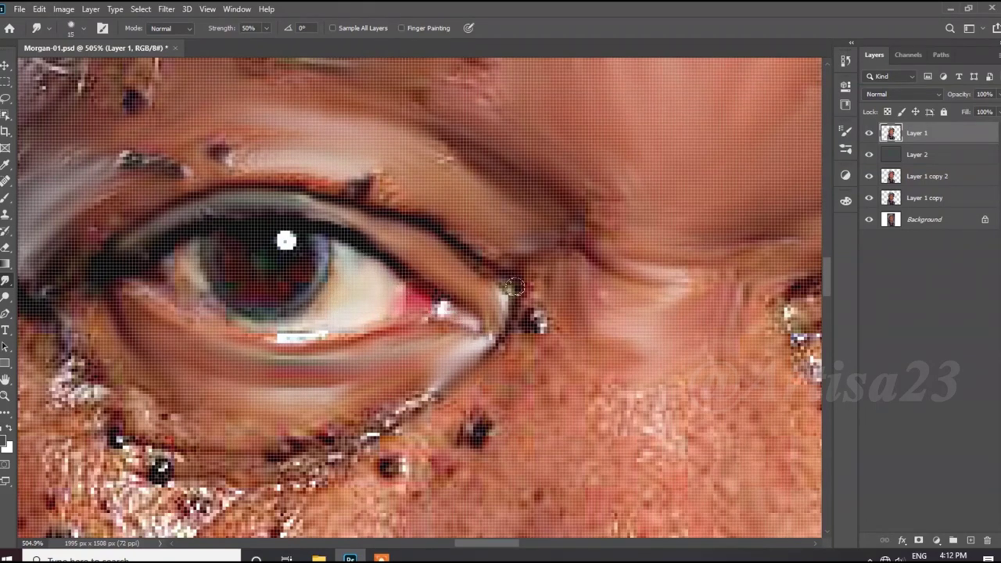
pyautogui.moveTo(514, 286); pyautogui.dragTo(541, 352)
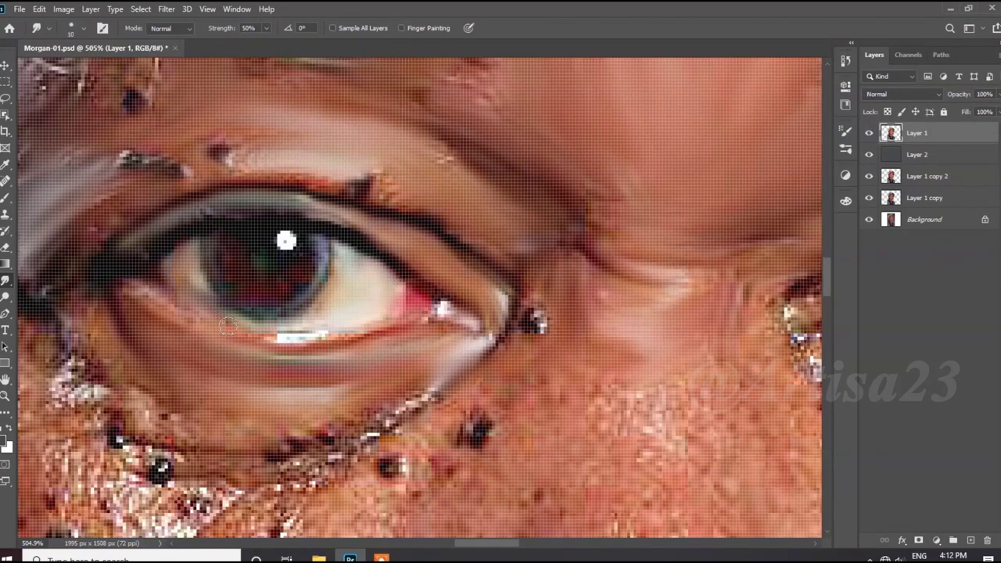
pyautogui.press(']')
pyautogui.scroll(-1, 203, 354)
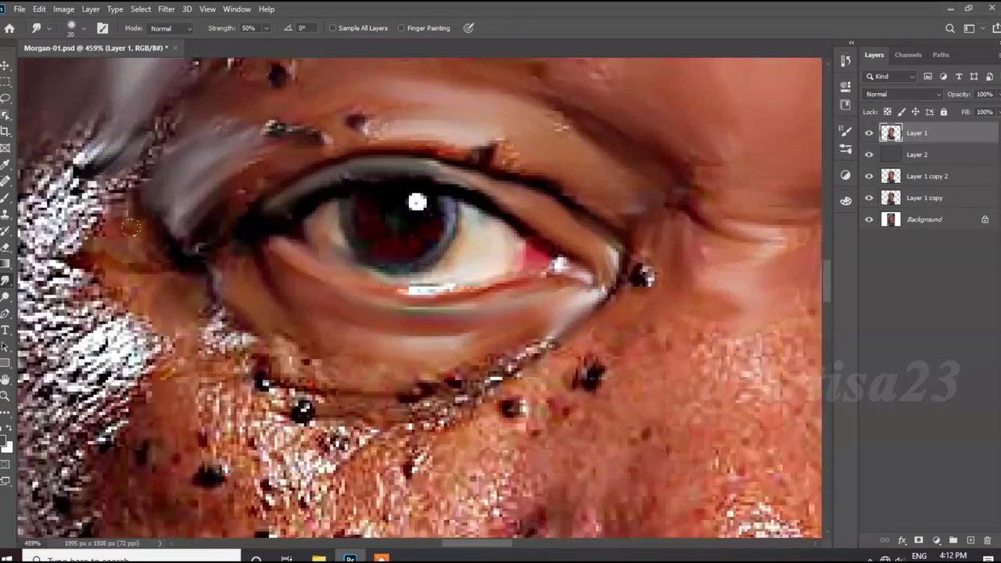
pyautogui.scroll(-1, 204, 353)
# Smear the lower eyelid line and smooth the under-eye skin below it.
pyautogui.moveTo(219, 305); pyautogui.dragTo(360, 348)
pyautogui.moveTo(516, 312)
pyautogui.mouseDown()
pyautogui.moveTo(430, 363)
pyautogui.moveTo(313, 379)
pyautogui.mouseUp()
pyautogui.moveTo(308, 427)
pyautogui.mouseDown()
pyautogui.moveTo(235, 376)
pyautogui.moveTo(262, 430)
pyautogui.mouseUp()
pyautogui.scroll(1, 262, 430)
pyautogui.moveTo(344, 399)
pyautogui.mouseDown()
pyautogui.moveTo(364, 353)
pyautogui.moveTo(392, 426)
pyautogui.moveTo(234, 438)
pyautogui.mouseUp()
pyautogui.scroll(1, 313, 406)
pyautogui.moveTo(305, 399)
pyautogui.mouseDown()
pyautogui.moveTo(406, 381)
pyautogui.moveTo(508, 336)
pyautogui.moveTo(430, 438)
pyautogui.moveTo(305, 484)
pyautogui.mouseUp()
pyautogui.moveTo(539, 423)
pyautogui.mouseDown()
pyautogui.moveTo(563, 268)
pyautogui.moveTo(517, 274)
pyautogui.mouseUp()
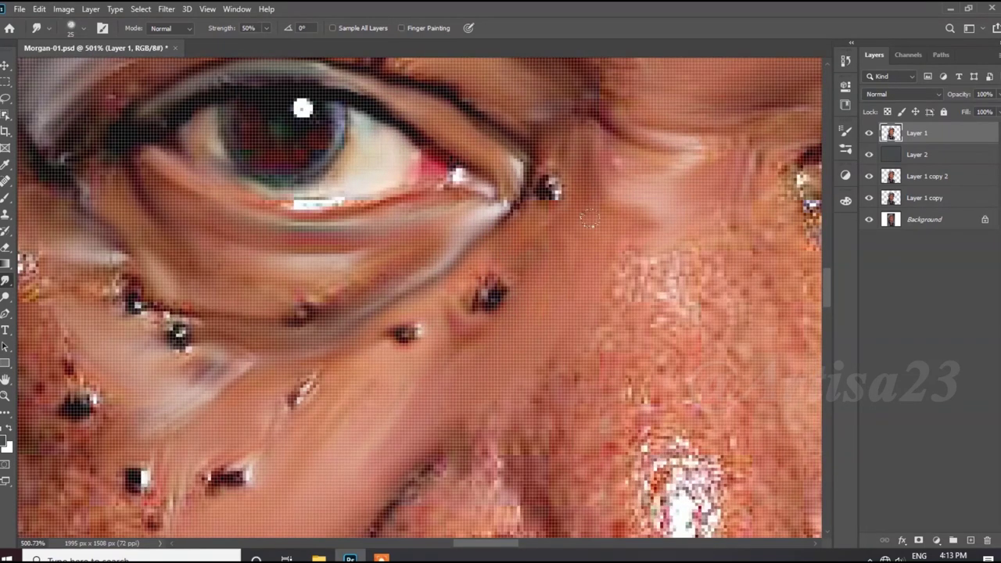
# Smooth the skin right of the eye and smear the nose bridge and its highlight.
pyautogui.moveTo(618, 250); pyautogui.dragTo(681, 313)
pyautogui.moveTo(625, 367); pyautogui.dragTo(516, 438)
pyautogui.moveTo(673, 305); pyautogui.dragTo(634, 423)
pyautogui.scroll(-2, 610, 273)
pyautogui.moveTo(594, 274); pyautogui.dragTo(516, 430)
pyautogui.scroll(-1, 508, 430)
pyautogui.moveTo(531, 344); pyautogui.dragTo(493, 430)
pyautogui.moveTo(547, 399)
pyautogui.mouseDown()
pyautogui.moveTo(579, 296)
pyautogui.moveTo(571, 407)
pyautogui.mouseUp()
pyautogui.moveTo(591, 297)
pyautogui.mouseDown()
pyautogui.moveTo(575, 438)
pyautogui.moveTo(587, 373)
pyautogui.moveTo(473, 382)
pyautogui.mouseUp()
pyautogui.scroll(-1, 586, 373)
# Smooth the speckled skin around both nostrils and across the cheek near the dark spots.
pyautogui.moveTo(666, 293); pyautogui.dragTo(640, 358)
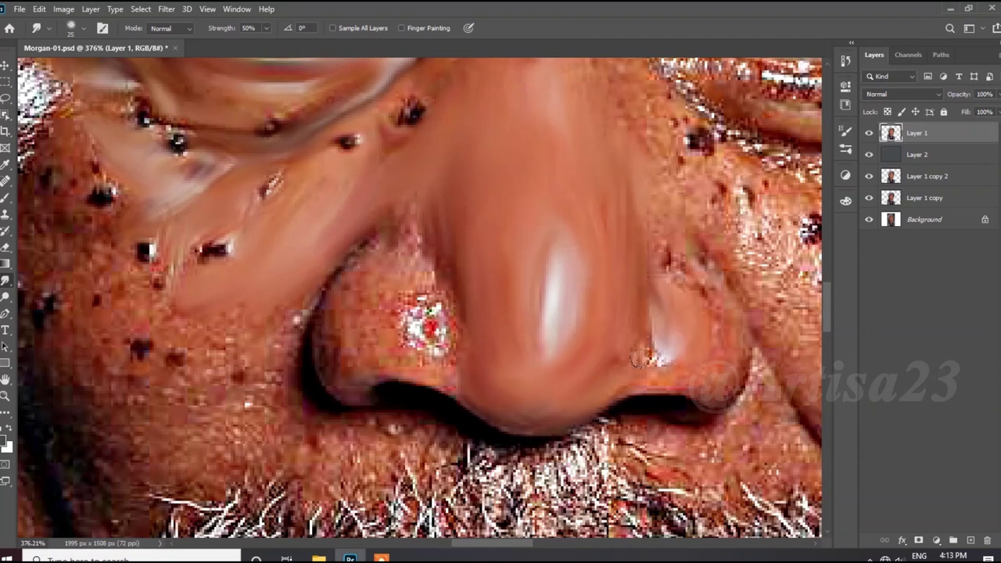
pyautogui.moveTo(442, 336)
pyautogui.mouseDown()
pyautogui.moveTo(410, 274)
pyautogui.moveTo(368, 293)
pyautogui.mouseUp()
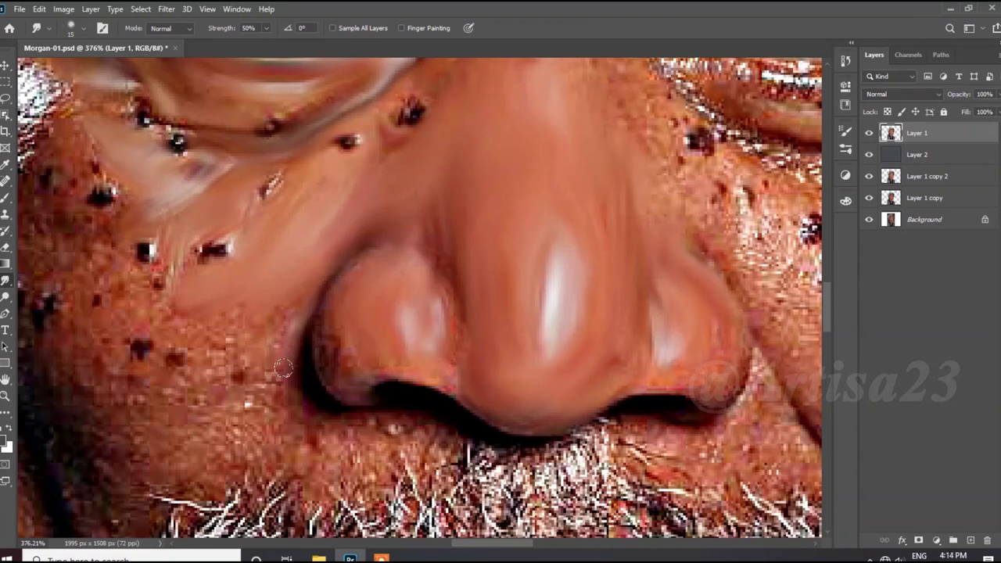
pyautogui.moveTo(283, 368); pyautogui.dragTo(214, 328)
pyautogui.moveTo(153, 281); pyautogui.dragTo(63, 243)
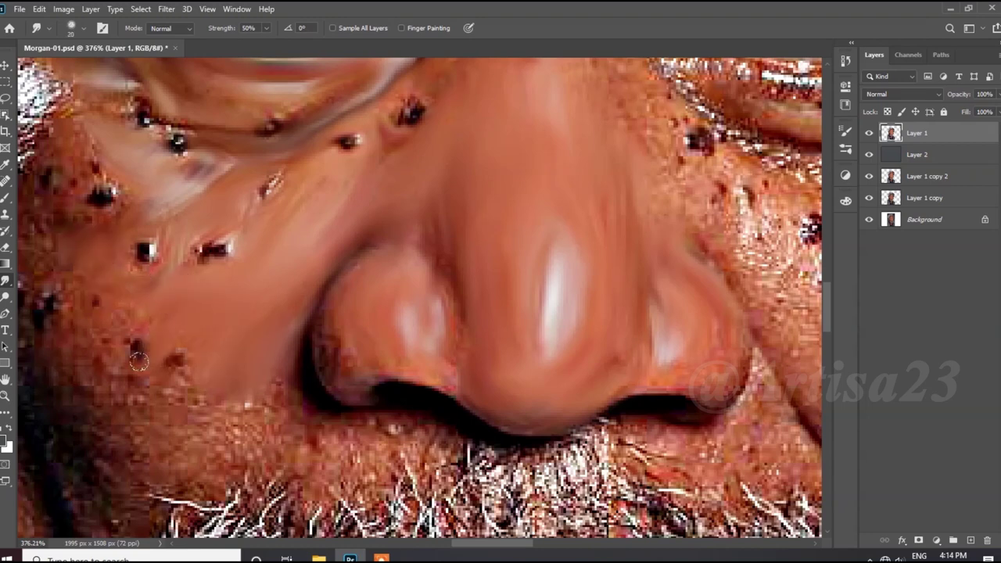
pyautogui.press(']')
pyautogui.scroll(-1, 257, 422)
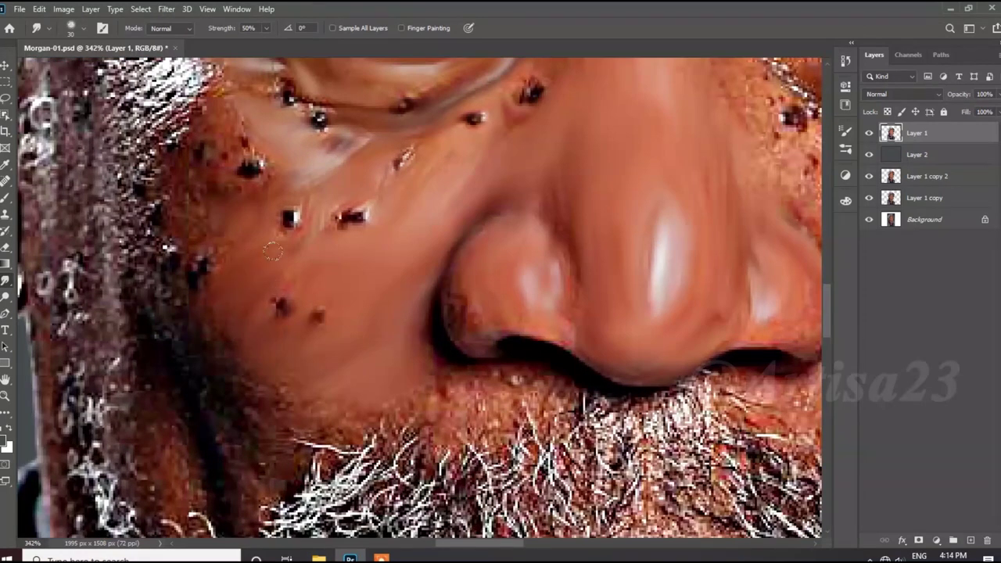
pyautogui.scroll(-1, 349, 280)
pyautogui.scroll(-1, 258, 172)
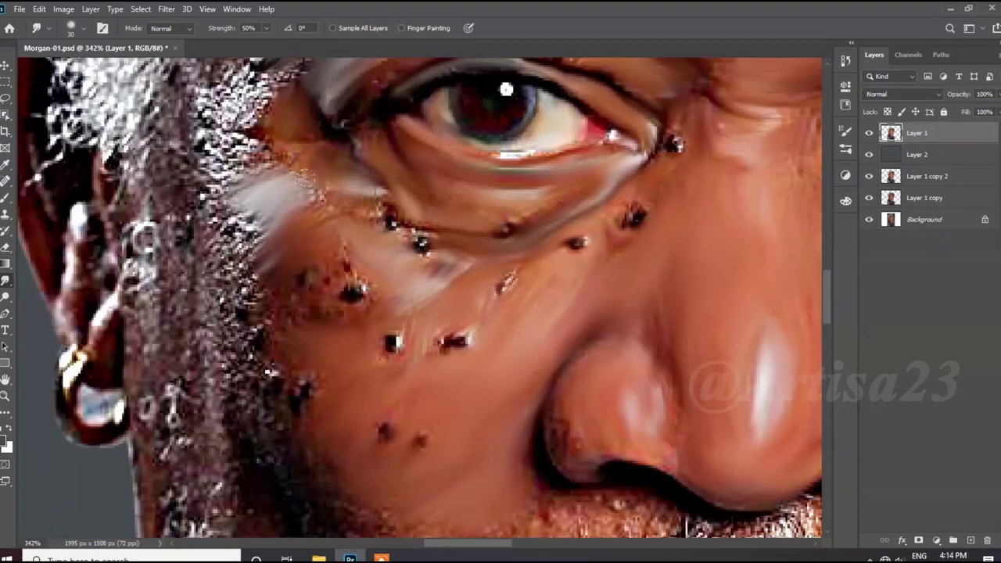
pyautogui.scroll(-1, 289, 172)
# Soften the left cheek into the beard edge and smooth the skin between nostril and moustache.
pyautogui.moveTo(252, 255)
pyautogui.mouseDown()
pyautogui.moveTo(239, 235)
pyautogui.moveTo(242, 352)
pyautogui.mouseUp()
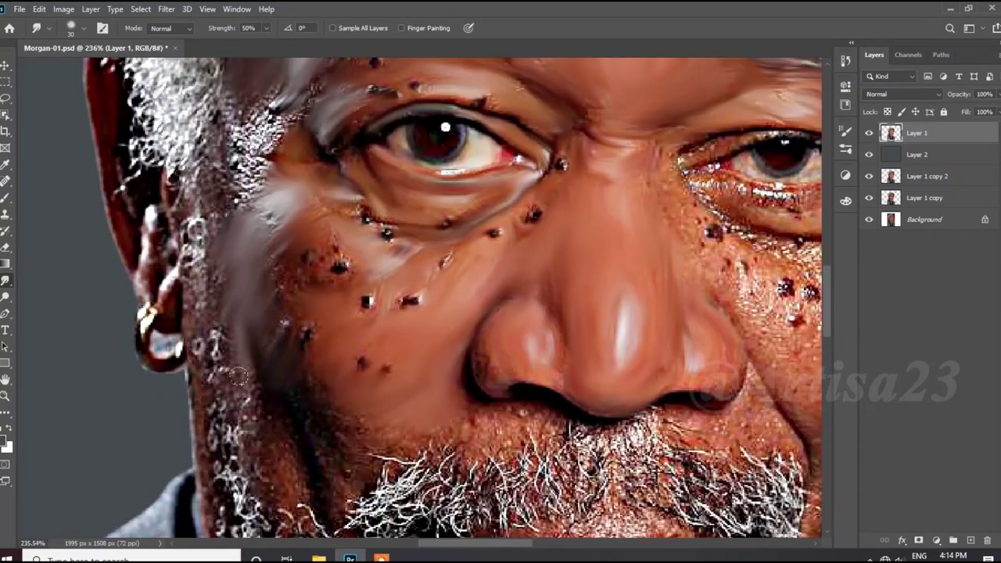
pyautogui.scroll(-3, 266, 344)
pyautogui.scroll(3, 277, 354)
pyautogui.moveTo(227, 391); pyautogui.dragTo(208, 304)
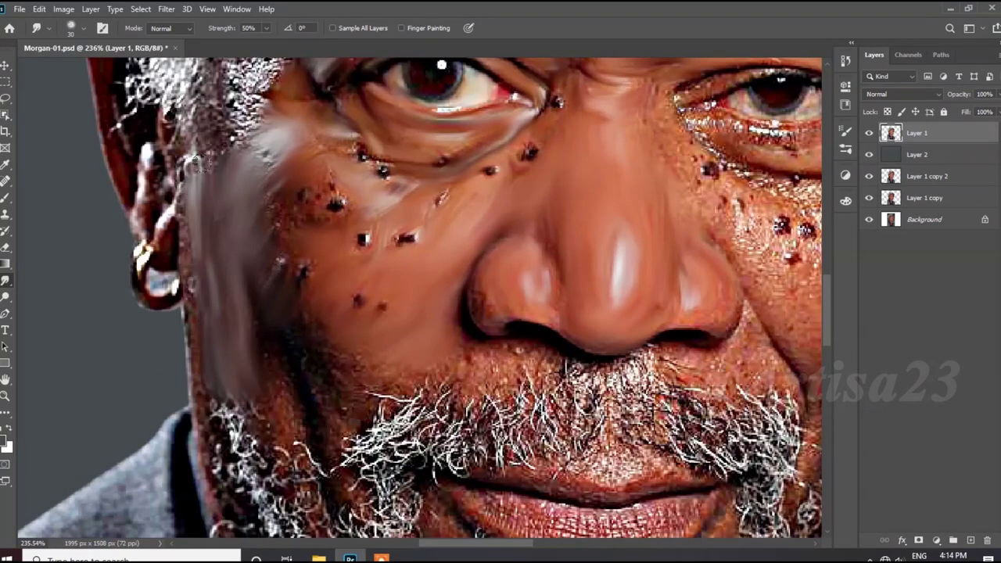
pyautogui.scroll(1, 233, 287)
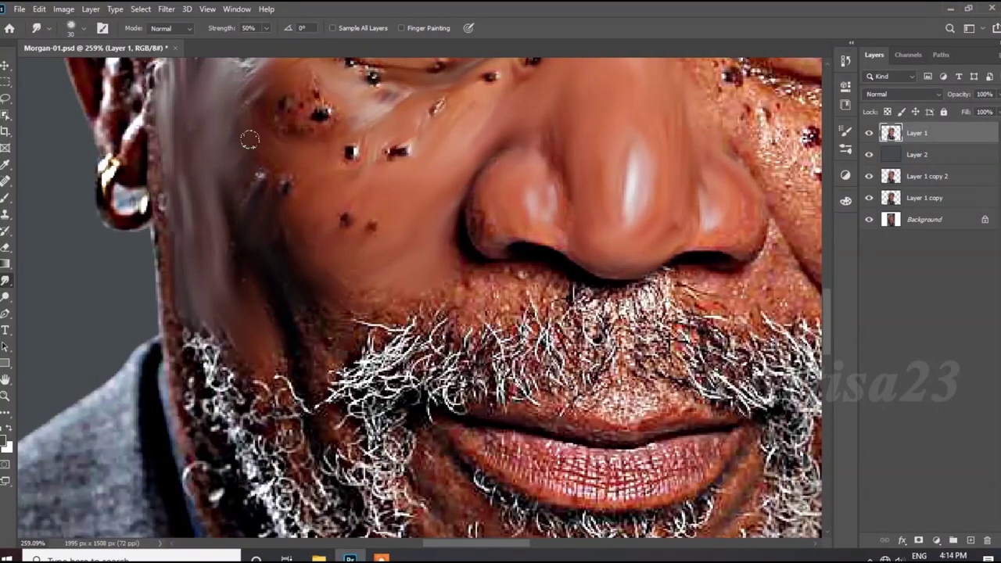
pyautogui.moveTo(483, 294); pyautogui.dragTo(524, 269)
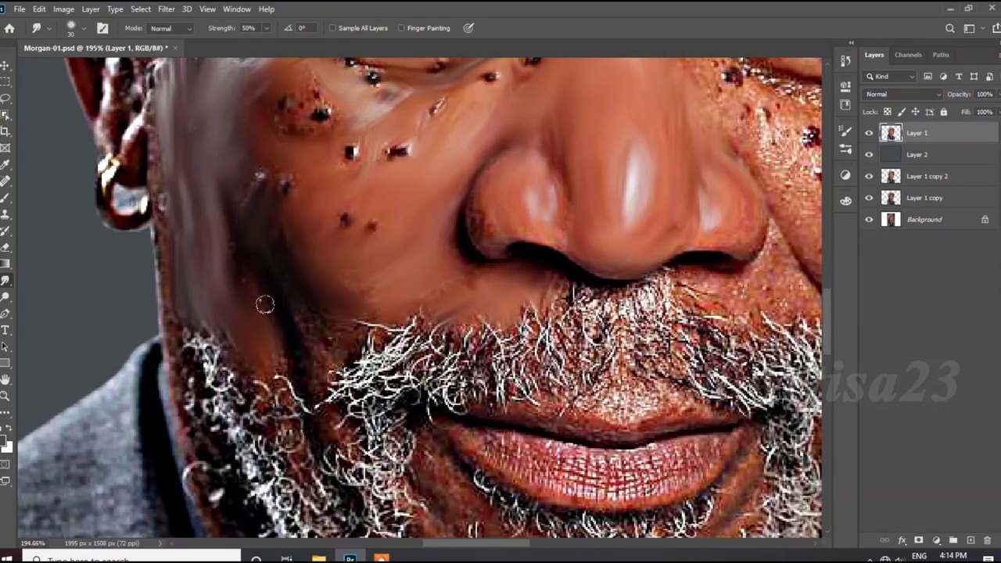
pyautogui.scroll(-5, 264, 305)
pyautogui.scroll(5, 391, 297)
pyautogui.scroll(2, 540, 280)
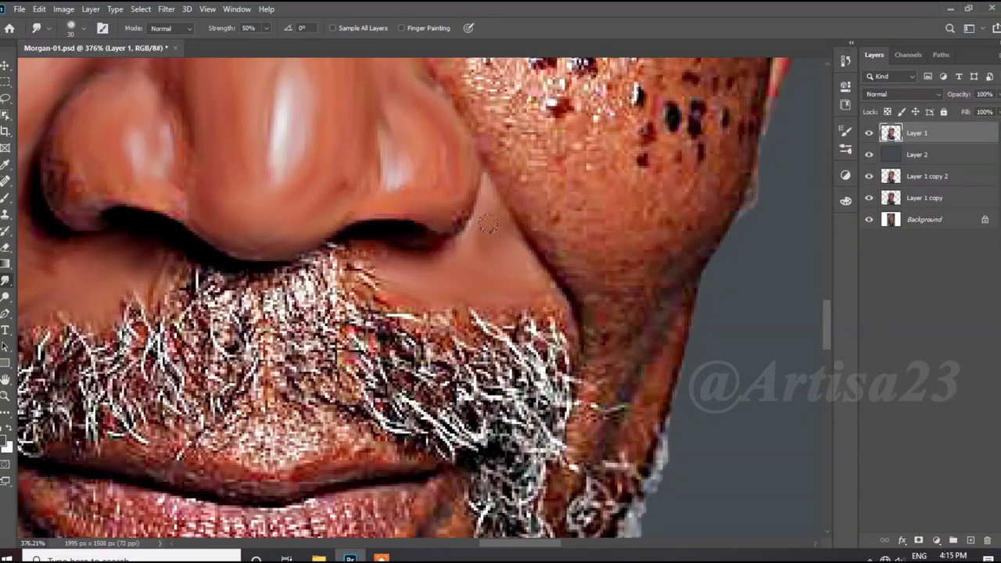
# Smudge the under-eye skin and the cheek below the eye into smooth streaks.
pyautogui.scroll(-5, 487, 225)
pyautogui.scroll(5, 508, 187)
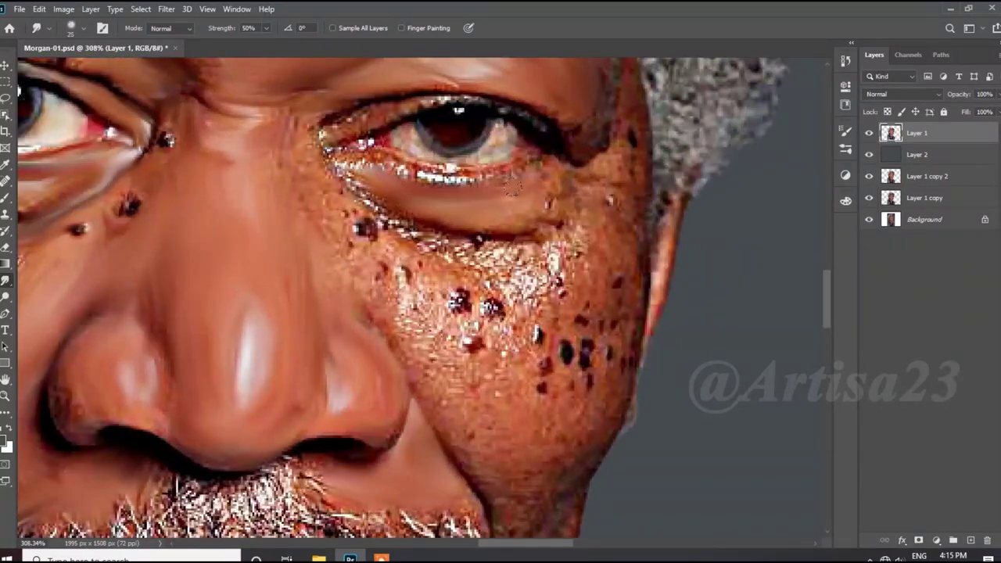
pyautogui.scroll(2, 512, 187)
pyautogui.moveTo(462, 262)
pyautogui.mouseDown()
pyautogui.moveTo(376, 227)
pyautogui.moveTo(266, 125)
pyautogui.mouseUp()
pyautogui.moveTo(469, 242)
pyautogui.mouseDown()
pyautogui.moveTo(548, 266)
pyautogui.moveTo(438, 273)
pyautogui.moveTo(360, 258)
pyautogui.moveTo(286, 203)
pyautogui.mouseUp()
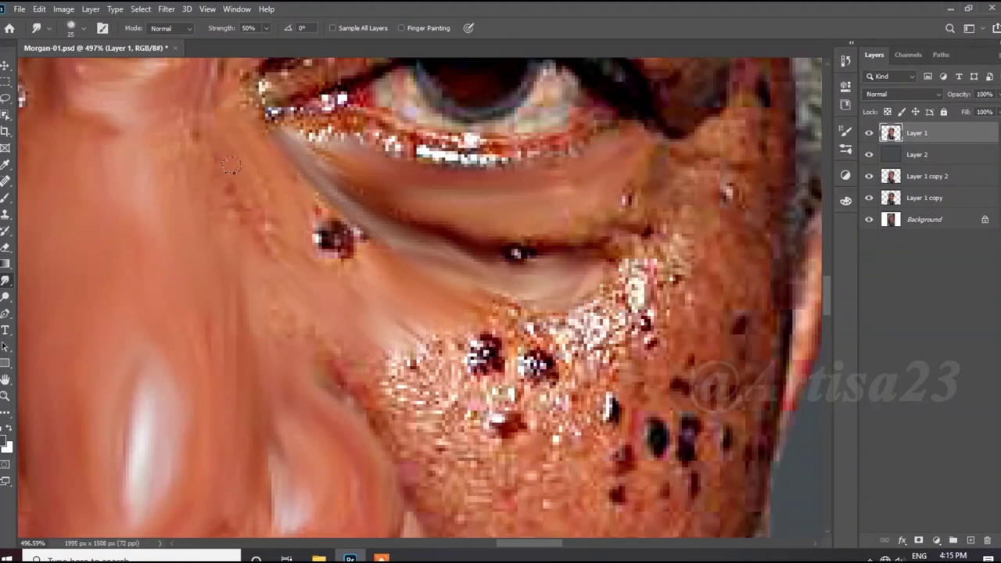
pyautogui.moveTo(513, 283)
pyautogui.mouseDown()
pyautogui.moveTo(606, 320)
pyautogui.moveTo(671, 240)
pyautogui.mouseUp()
# Blend the cheek and chin skin between the spots and the chin, keeping the moles.
pyautogui.press('[')
pyautogui.press(']')
pyautogui.press(']')
pyautogui.moveTo(671, 290)
pyautogui.mouseDown()
pyautogui.moveTo(578, 344)
pyautogui.moveTo(485, 368)
pyautogui.moveTo(422, 360)
pyautogui.moveTo(451, 407)
pyautogui.moveTo(368, 369)
pyautogui.mouseUp()
pyautogui.press('[')
pyautogui.press(']')
pyautogui.moveTo(539, 390); pyautogui.dragTo(549, 427)
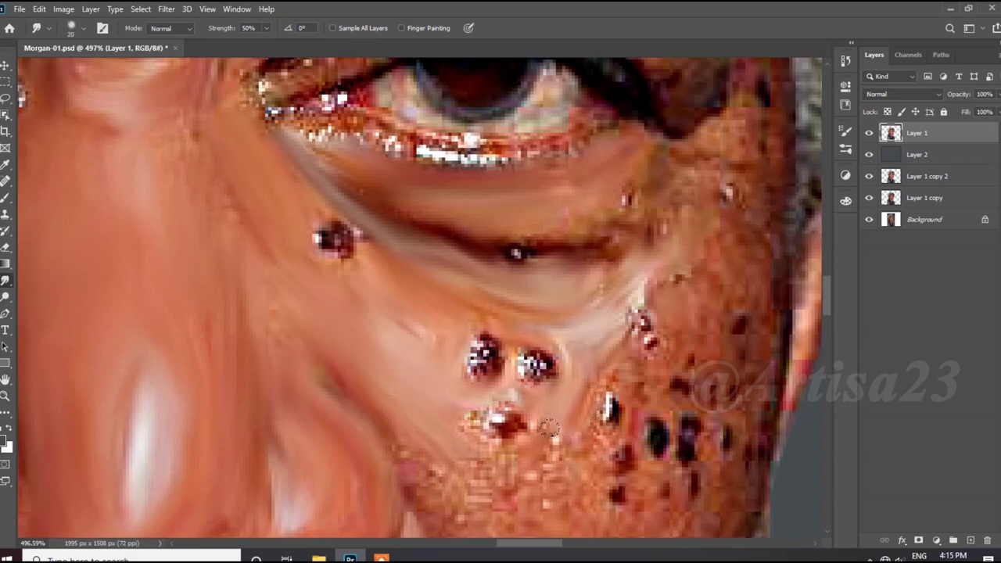
pyautogui.moveTo(462, 410); pyautogui.dragTo(531, 469)
pyautogui.scroll(1, 477, 384)
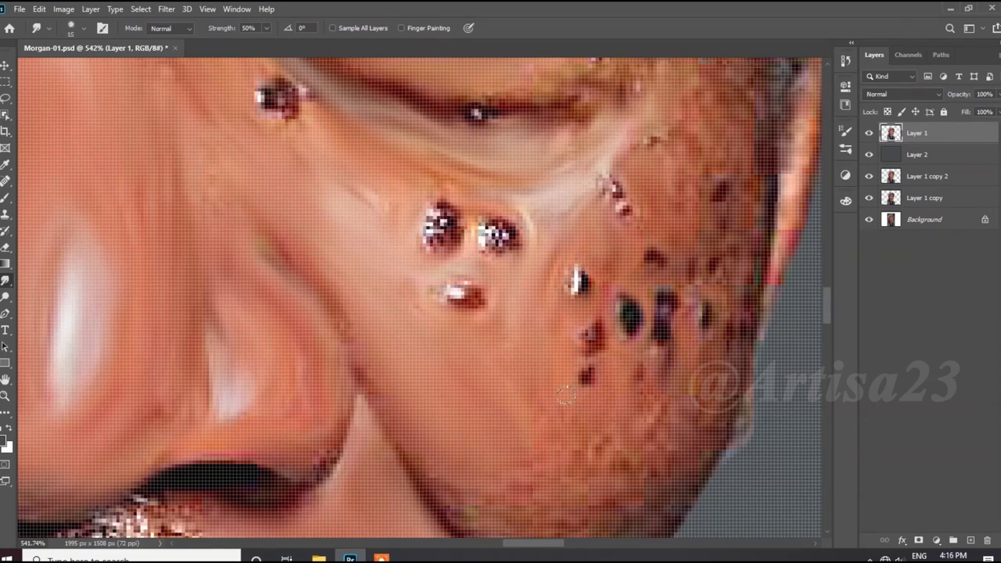
pyautogui.scroll(-2, 626, 399)
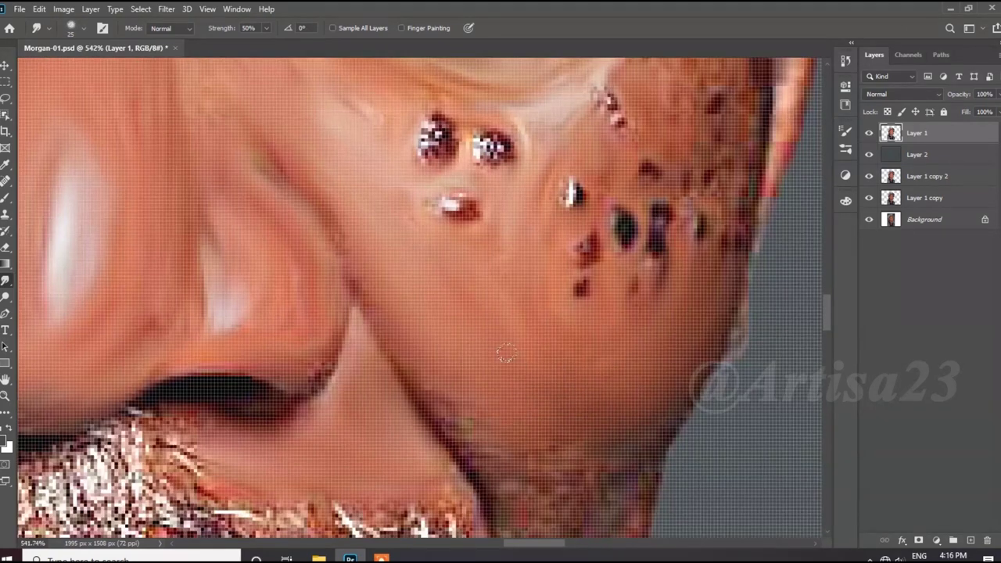
pyautogui.scroll(-1, 540, 367)
pyautogui.hscroll(-1, 578, 391)
pyautogui.scroll(-3, 501, 367)
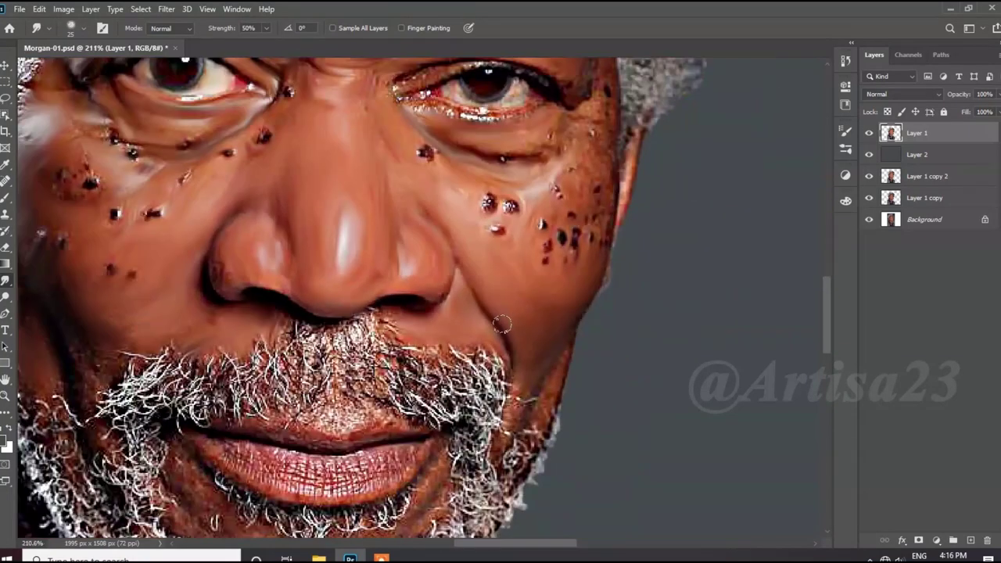
pyautogui.scroll(2, 438, 313)
pyautogui.scroll(2, 406, 289)
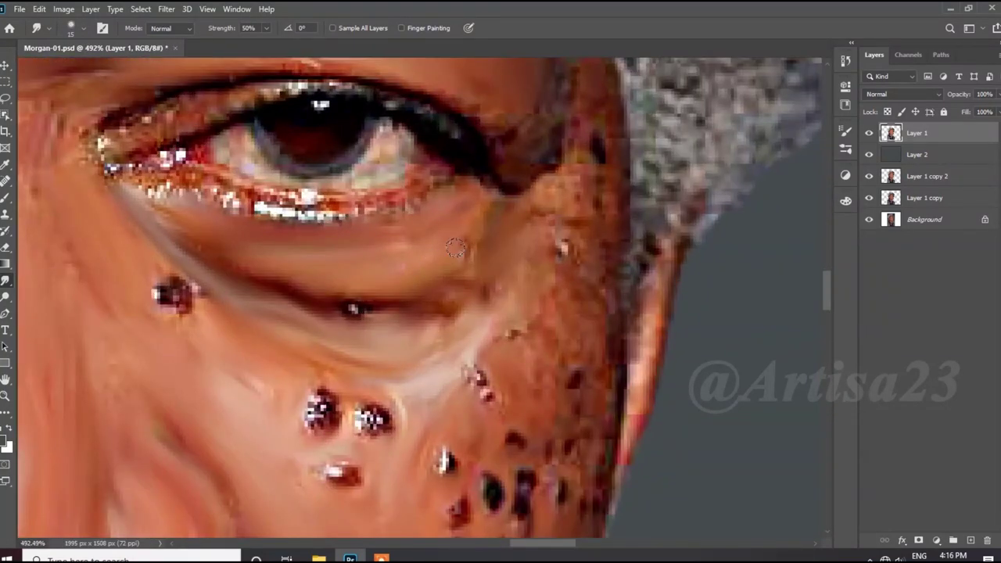
# Blend the skin from the eye corner to the cheek spot and brighten the greenish eye white.
pyautogui.moveTo(569, 166); pyautogui.dragTo(576, 269)
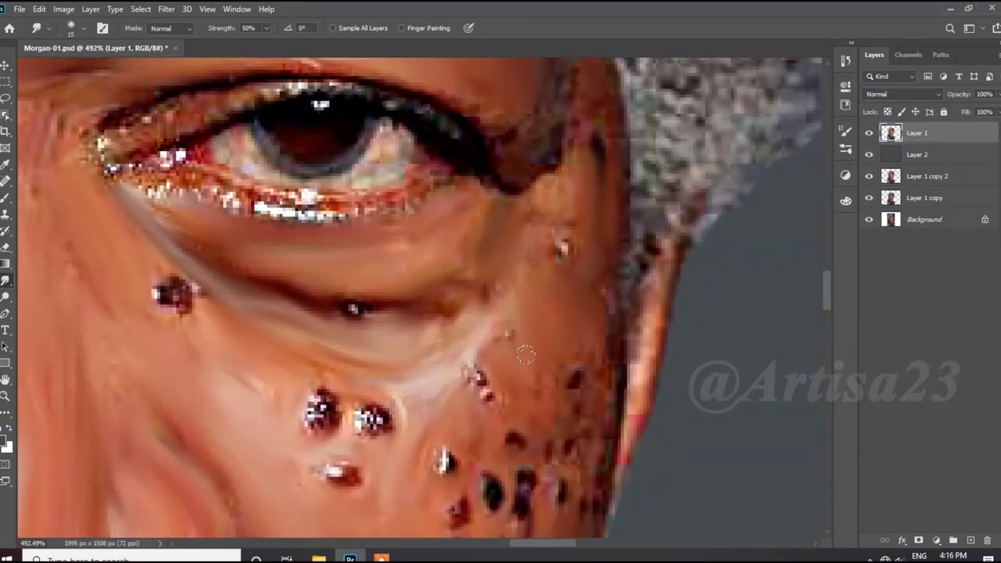
pyautogui.scroll(-2, 469, 391)
pyautogui.scroll(3, 327, 376)
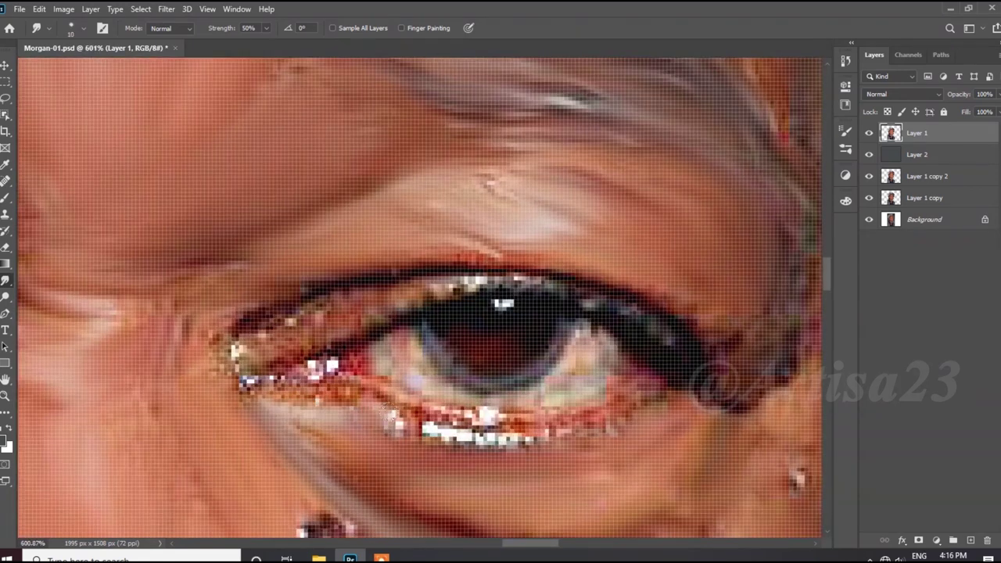
pyautogui.moveTo(581, 376); pyautogui.dragTo(546, 394)
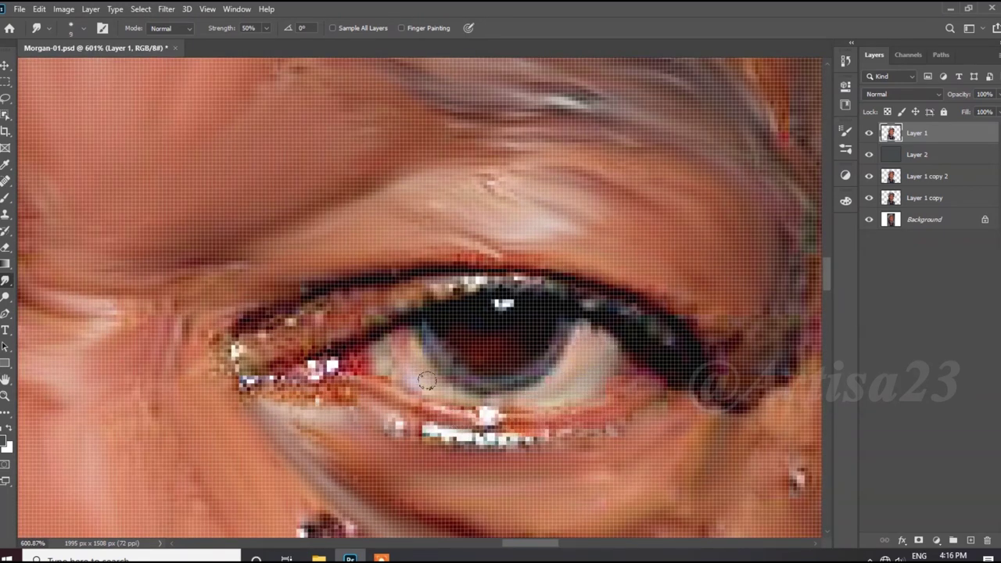
# Smooth the glitter speckles along the upper and lower eyelids with a smaller brush.
pyautogui.moveTo(340, 319)
pyautogui.mouseDown()
pyautogui.moveTo(422, 283)
pyautogui.moveTo(600, 293)
pyautogui.mouseUp()
pyautogui.press('[')
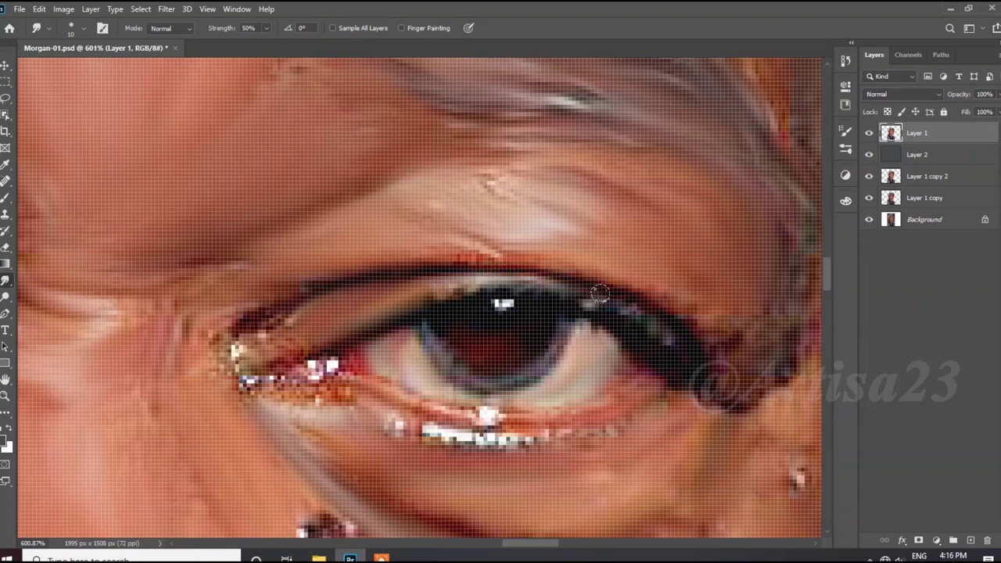
pyautogui.press('[')
pyautogui.moveTo(687, 304)
pyautogui.mouseDown()
pyautogui.moveTo(336, 283)
pyautogui.moveTo(234, 336)
pyautogui.mouseUp()
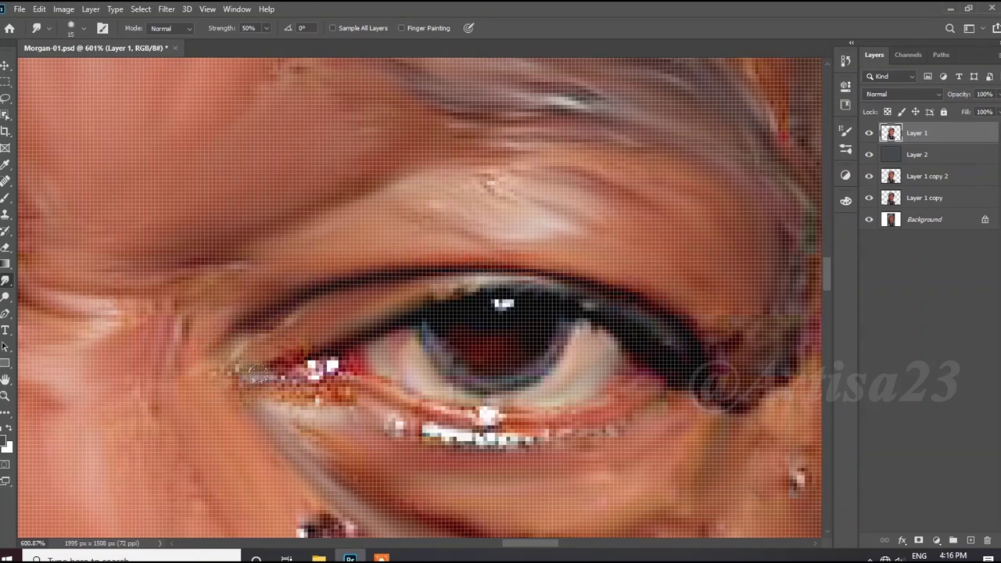
pyautogui.press(']')
pyautogui.press(']')
pyautogui.moveTo(460, 438); pyautogui.dragTo(573, 435)
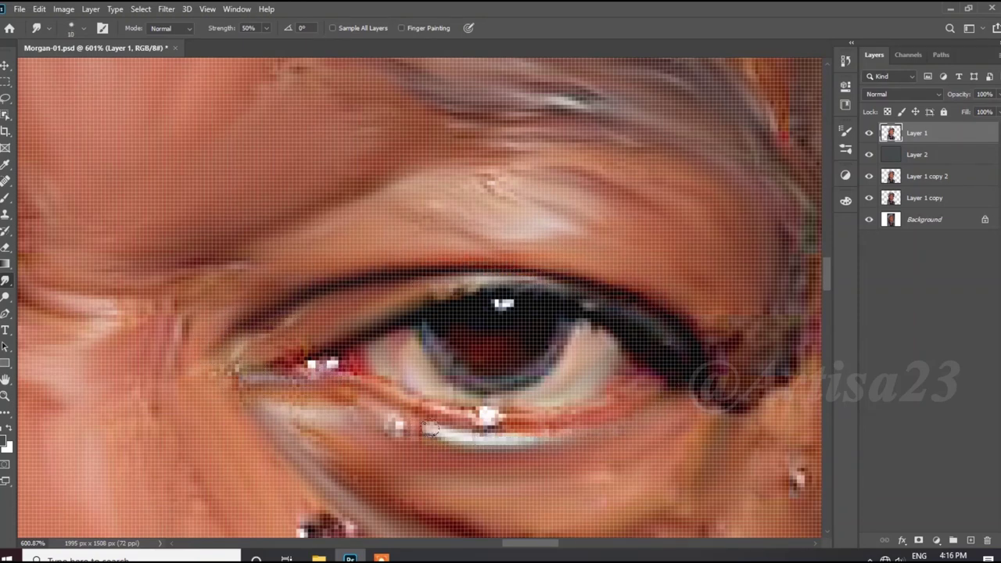
pyautogui.press(']')
pyautogui.scroll(-3, 430, 429)
pyautogui.scroll(-3, 469, 324)
pyautogui.scroll(-2, 496, 234)
pyautogui.scroll(-2, 508, 249)
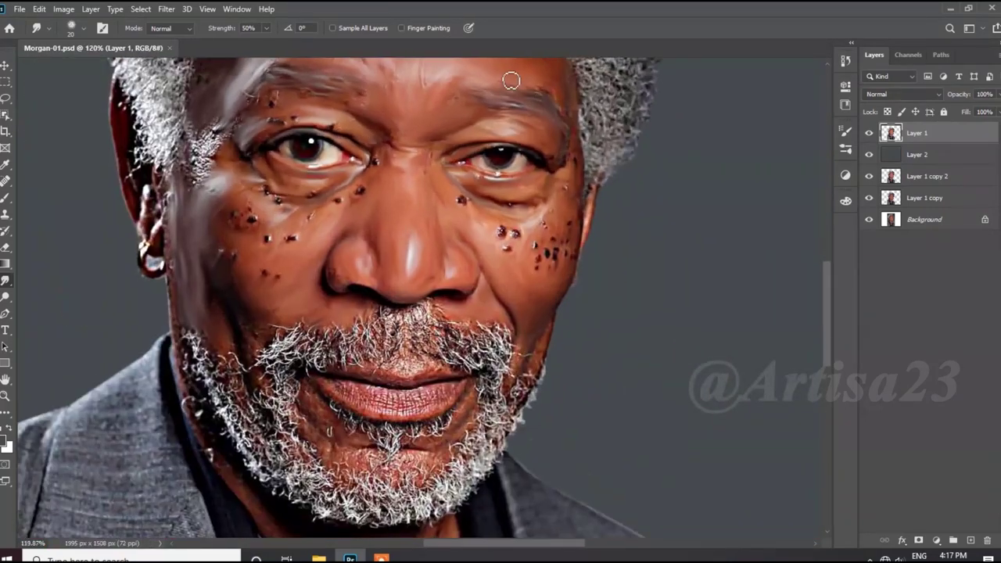
pyautogui.scroll(3, 383, 316)
# Smudge the spiky white moustache hairs into soft grey streaks, resizing the brush as needed.
pyautogui.scroll(2, 383, 316)
pyautogui.press('[')
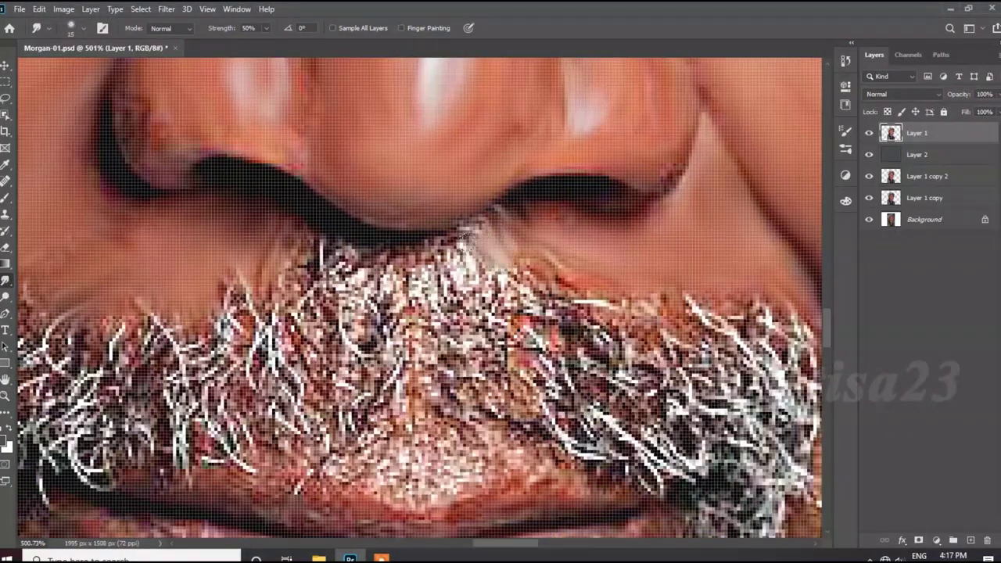
pyautogui.moveTo(485, 266); pyautogui.dragTo(446, 240)
pyautogui.press(']')
pyautogui.moveTo(362, 255)
pyautogui.mouseDown()
pyautogui.moveTo(374, 358)
pyautogui.moveTo(485, 298)
pyautogui.moveTo(508, 368)
pyautogui.moveTo(500, 398)
pyautogui.moveTo(548, 328)
pyautogui.moveTo(626, 313)
pyautogui.moveTo(767, 321)
pyautogui.mouseUp()
pyautogui.press(']')
pyautogui.scroll(-1, 347, 250)
pyautogui.moveTo(657, 344)
pyautogui.mouseDown()
pyautogui.moveTo(634, 301)
pyautogui.moveTo(532, 344)
pyautogui.moveTo(489, 377)
pyautogui.moveTo(563, 391)
pyautogui.moveTo(649, 352)
pyautogui.moveTo(696, 375)
pyautogui.mouseUp()
# Pull grey moustache tone down into the beard and soften the hair over the upper lip.
pyautogui.scroll(-1, 696, 375)
pyautogui.press('[')
pyautogui.moveTo(587, 392)
pyautogui.mouseDown()
pyautogui.moveTo(559, 411)
pyautogui.moveTo(586, 380)
pyautogui.moveTo(604, 417)
pyautogui.moveTo(602, 478)
pyautogui.mouseUp()
pyautogui.press(']')
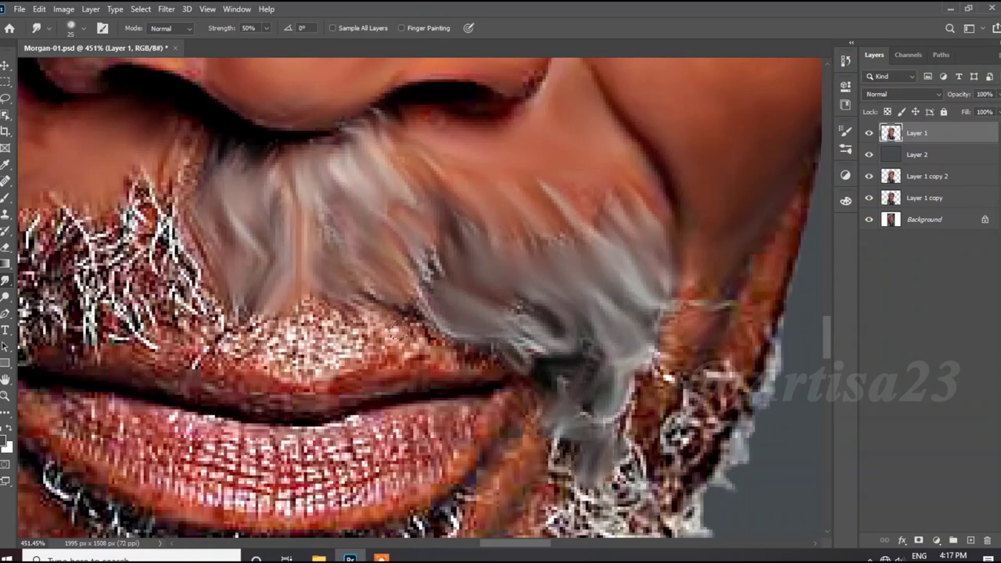
pyautogui.press('[')
pyautogui.moveTo(303, 341)
pyautogui.mouseDown()
pyautogui.moveTo(235, 321)
pyautogui.moveTo(329, 348)
pyautogui.moveTo(291, 235)
pyautogui.mouseUp()
pyautogui.scroll(-1, 526, 303)
pyautogui.moveTo(334, 202); pyautogui.dragTo(258, 313)
# Drag grey moustache tone leftward over the white beard.
pyautogui.scroll(1, 284, 337)
pyautogui.moveTo(297, 250)
pyautogui.mouseDown()
pyautogui.moveTo(235, 289)
pyautogui.moveTo(188, 345)
pyautogui.mouseUp()
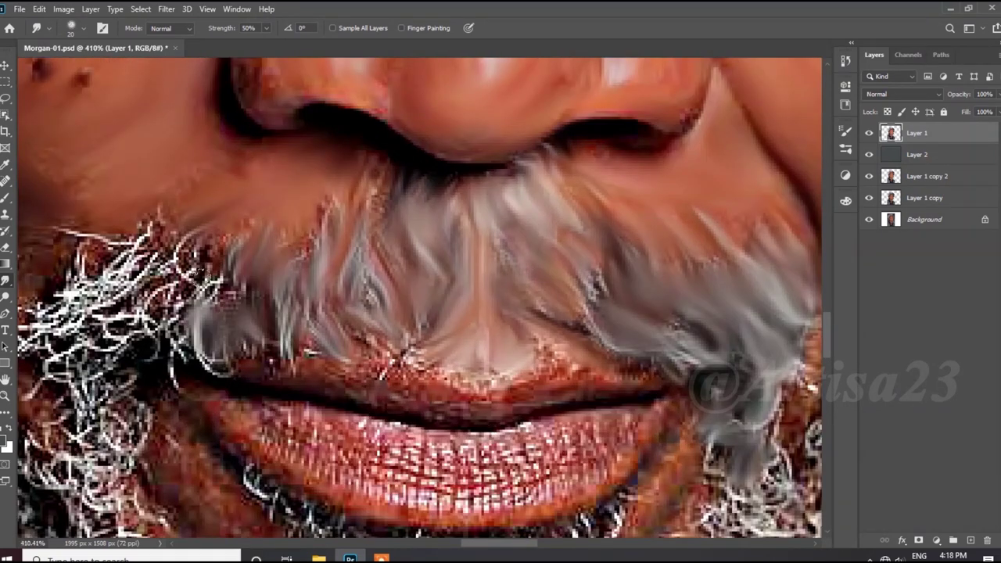
pyautogui.moveTo(219, 289); pyautogui.dragTo(156, 352)
pyautogui.moveTo(188, 266); pyautogui.dragTo(109, 329)
pyautogui.scroll(-1, 313, 258)
pyautogui.scroll(1, 234, 259)
# Sweep the moustache hair down-left into grey strands over the beard.
pyautogui.moveTo(297, 234)
pyautogui.mouseDown()
pyautogui.moveTo(204, 313)
pyautogui.moveTo(199, 356)
pyautogui.mouseUp()
pyautogui.moveTo(266, 344); pyautogui.dragTo(188, 398)
pyautogui.moveTo(211, 313); pyautogui.dragTo(149, 375)
pyautogui.scroll(-1, 234, 337)
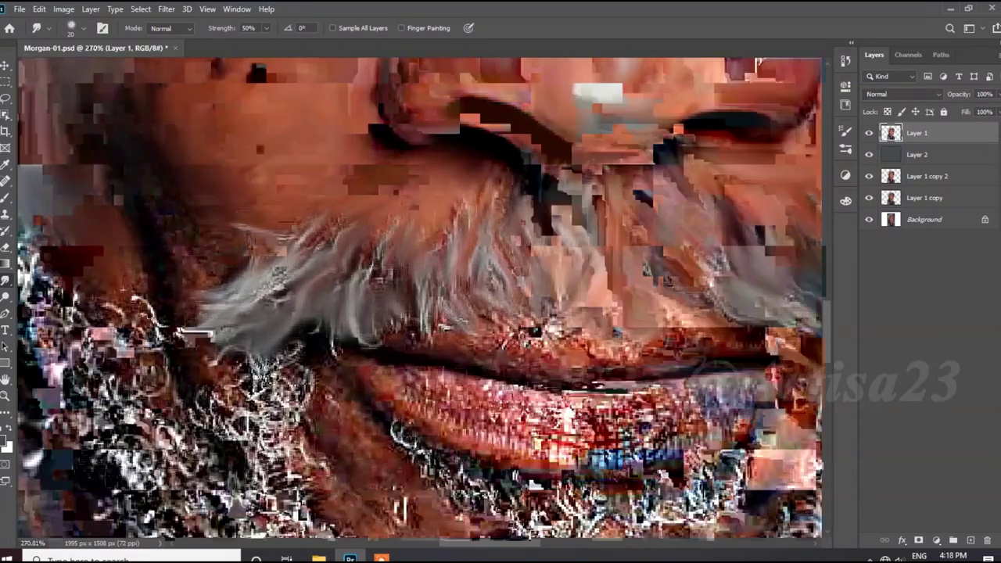
pyautogui.scroll(1, 234, 337)
pyautogui.moveTo(320, 375)
pyautogui.mouseDown()
pyautogui.moveTo(266, 329)
pyautogui.moveTo(203, 375)
pyautogui.mouseUp()
pyautogui.moveTo(305, 337); pyautogui.dragTo(234, 415)
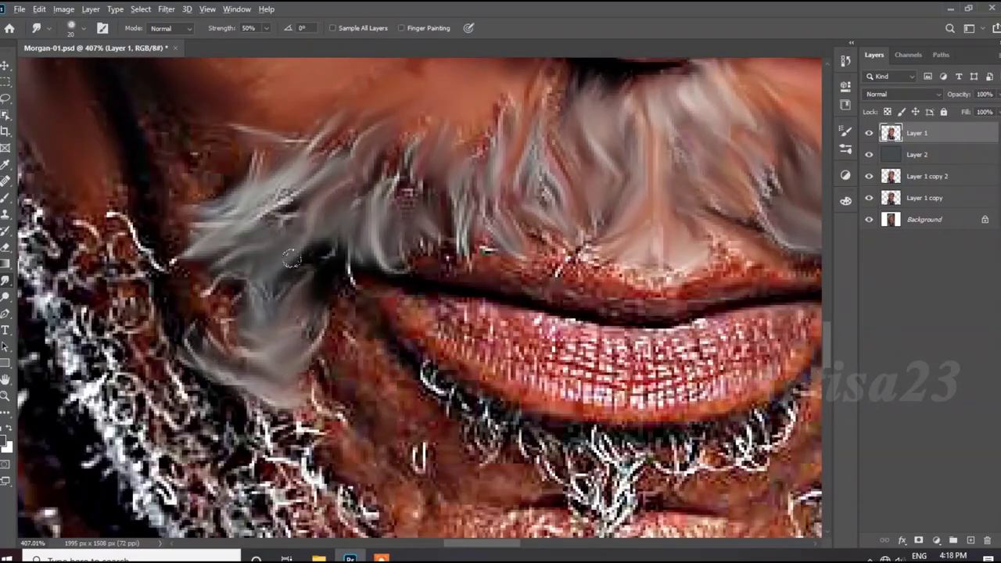
pyautogui.scroll(-1, 297, 345)
pyautogui.moveTo(329, 360); pyautogui.dragTo(251, 438)
# Smooth the skin below the left lip corner with a slightly smaller brush.
pyautogui.moveTo(344, 281); pyautogui.dragTo(313, 375)
pyautogui.press('[')
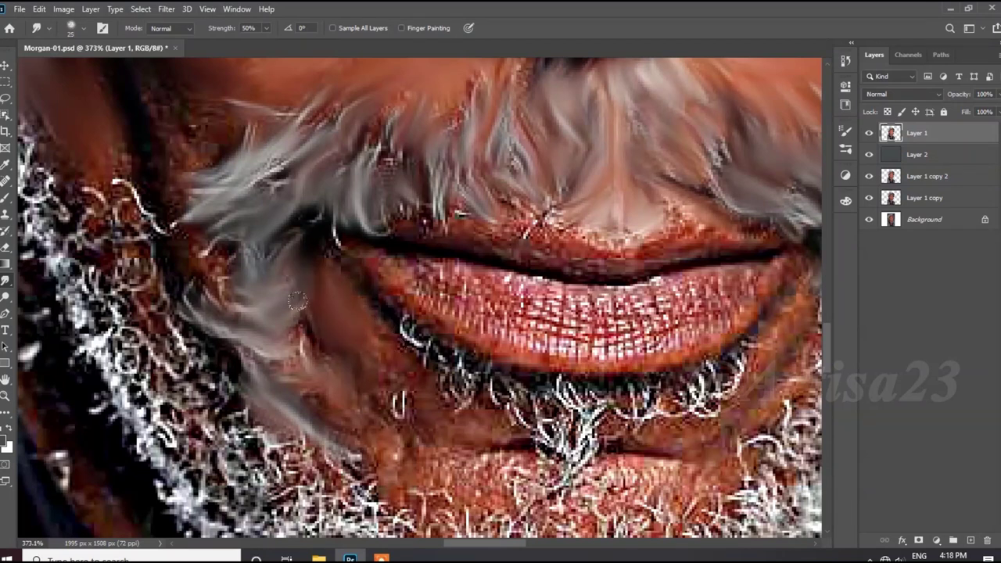
pyautogui.moveTo(375, 328); pyautogui.dragTo(399, 423)
pyautogui.moveTo(407, 313); pyautogui.dragTo(540, 426)
pyautogui.press(']')
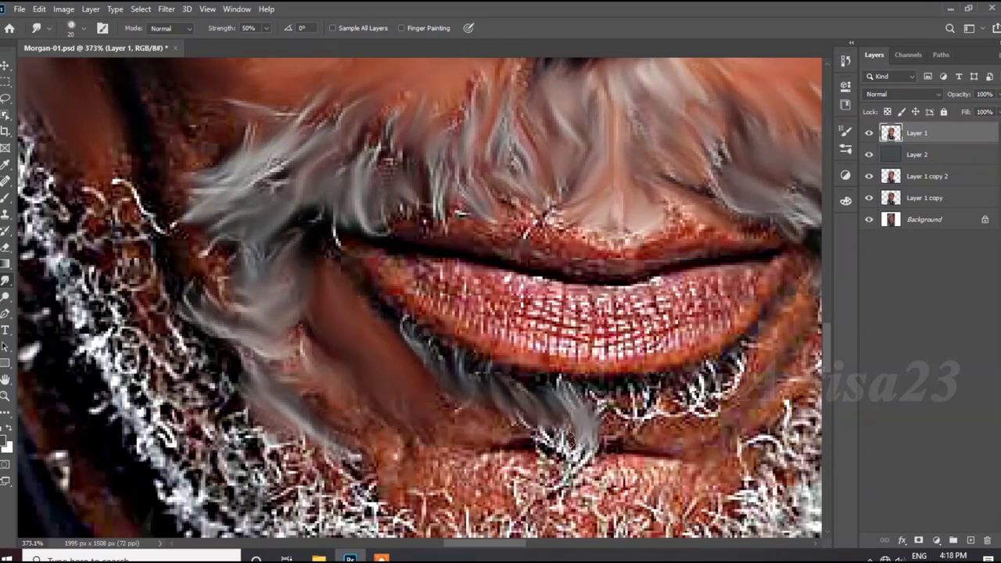
# Pull the beard under the lower lip into grey strands and reshape the chin skin.
pyautogui.moveTo(555, 379); pyautogui.dragTo(575, 461)
pyautogui.moveTo(594, 392)
pyautogui.mouseDown()
pyautogui.moveTo(736, 368)
pyautogui.moveTo(798, 301)
pyautogui.mouseUp()
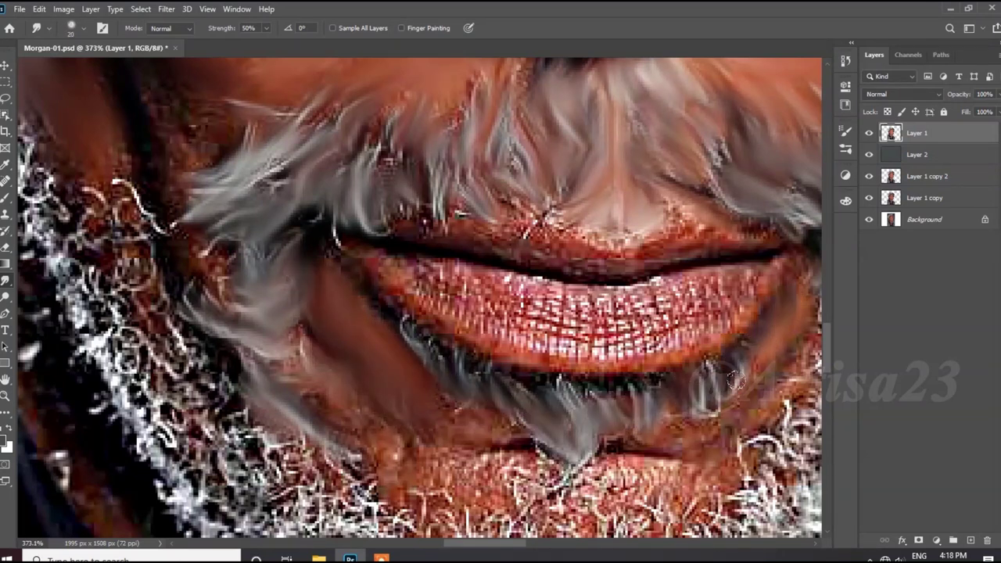
pyautogui.press(']')
pyautogui.moveTo(704, 418); pyautogui.dragTo(610, 461)
pyautogui.moveTo(680, 469)
pyautogui.mouseDown()
pyautogui.moveTo(531, 500)
pyautogui.moveTo(375, 418)
pyautogui.moveTo(352, 438)
pyautogui.mouseUp()
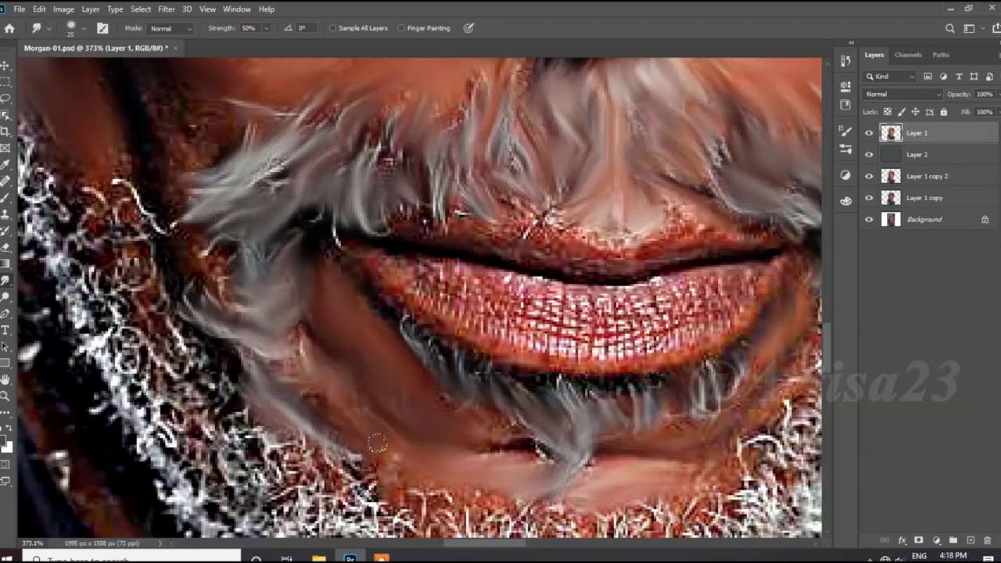
pyautogui.scroll(-2, 469, 438)
pyautogui.scroll(-3, 636, 424)
# Smudge the beard and chin texture down and to the left.
pyautogui.scroll(4, 635, 332)
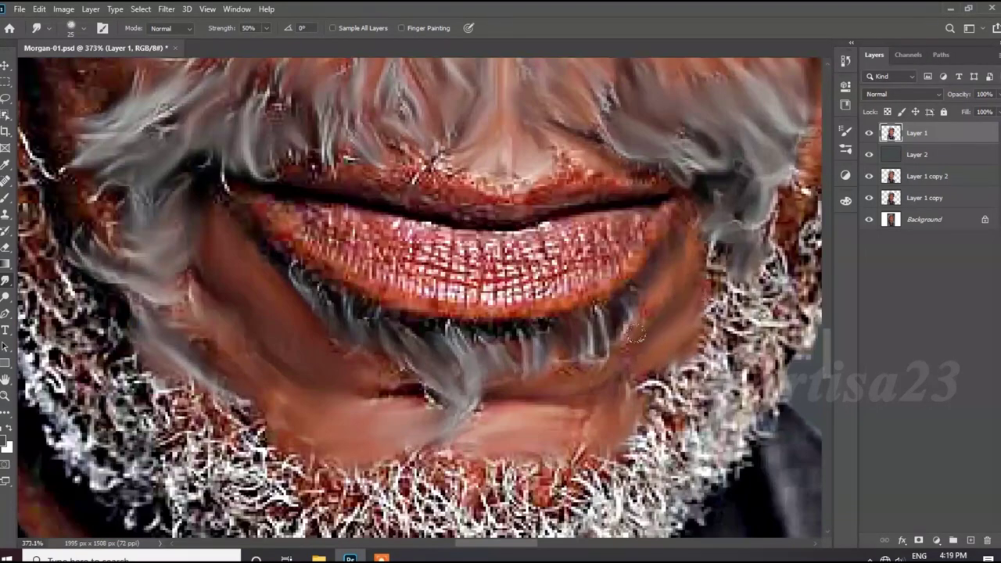
pyautogui.scroll(-2, 408, 394)
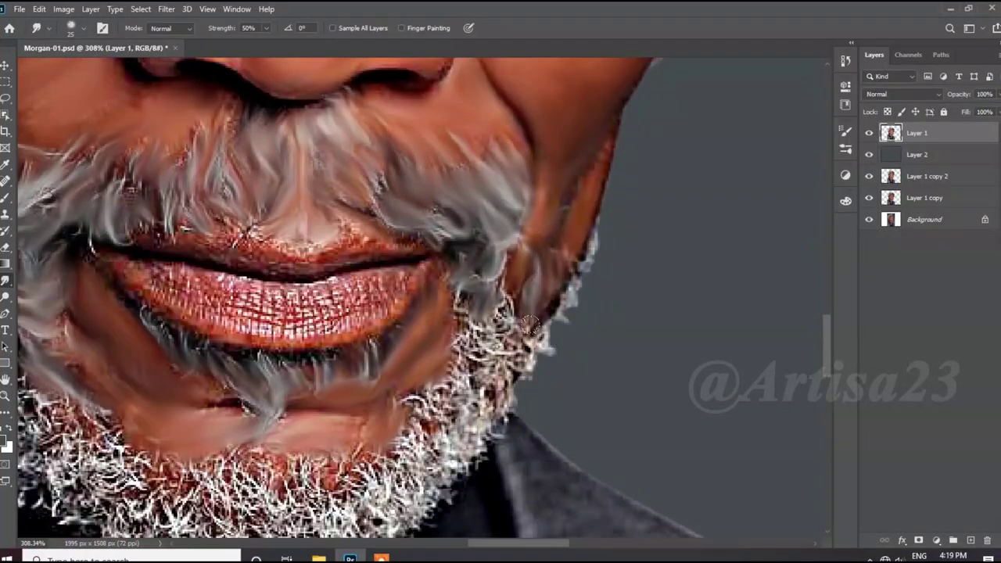
pyautogui.scroll(2, 531, 327)
pyautogui.moveTo(540, 274); pyautogui.dragTo(446, 360)
pyautogui.moveTo(450, 265); pyautogui.dragTo(423, 321)
pyautogui.moveTo(520, 340); pyautogui.dragTo(422, 430)
pyautogui.moveTo(446, 329); pyautogui.dragTo(395, 409)
# Turn the white chin beard strands into soft grey hair.
pyautogui.scroll(-2, 396, 406)
pyautogui.scroll(-1, 423, 391)
pyautogui.scroll(2, 438, 387)
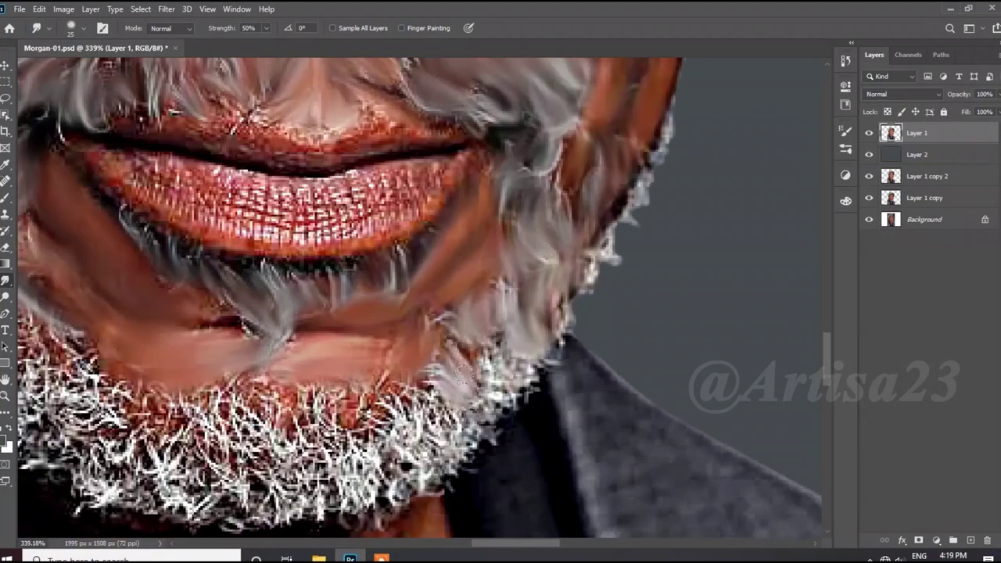
pyautogui.scroll(-1, 422, 391)
pyautogui.scroll(1, 423, 391)
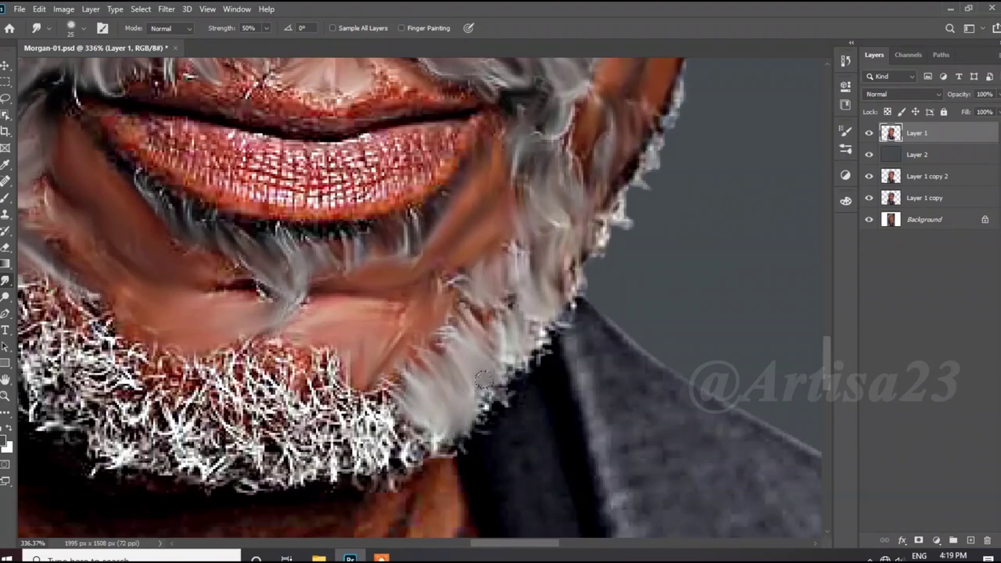
pyautogui.scroll(-1, 469, 352)
pyautogui.moveTo(524, 352); pyautogui.dragTo(462, 414)
pyautogui.moveTo(469, 317); pyautogui.dragTo(438, 391)
pyautogui.moveTo(501, 363); pyautogui.dragTo(469, 430)
pyautogui.moveTo(540, 387); pyautogui.dragTo(477, 449)
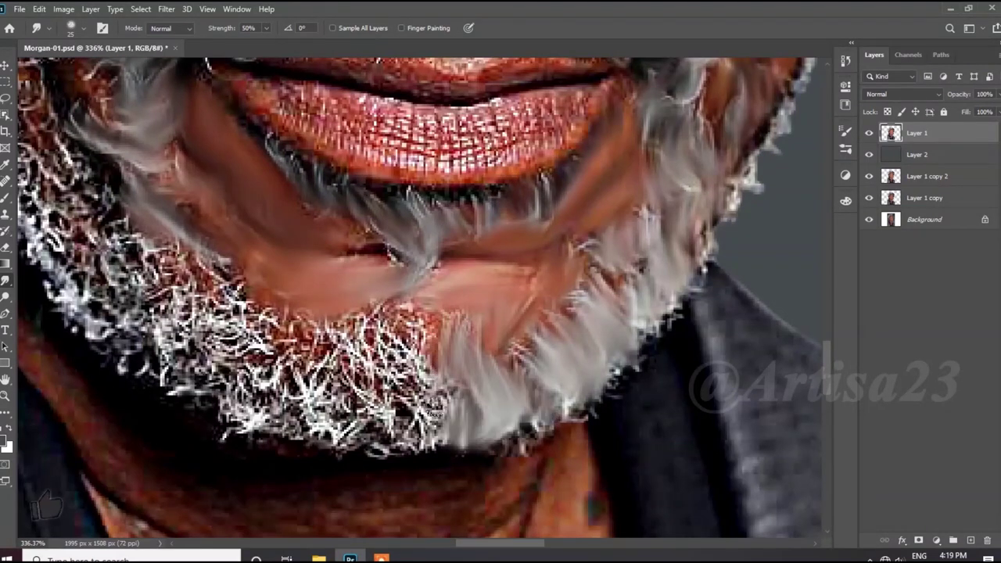
pyautogui.moveTo(453, 360); pyautogui.dragTo(426, 450)
pyautogui.moveTo(422, 313); pyautogui.dragTo(383, 368)
# Streak the left side of the chin beard into grey strands.
pyautogui.moveTo(392, 321); pyautogui.dragTo(359, 391)
pyautogui.moveTo(336, 317); pyautogui.dragTo(321, 384)
pyautogui.moveTo(407, 367); pyautogui.dragTo(375, 434)
pyautogui.moveTo(423, 383); pyautogui.dragTo(391, 458)
pyautogui.moveTo(344, 367); pyautogui.dragTo(305, 458)
pyautogui.moveTo(301, 329)
pyautogui.mouseDown()
pyautogui.moveTo(285, 402)
pyautogui.moveTo(258, 407)
pyautogui.mouseUp()
# Soften the beard's left edge into grey streaks.
pyautogui.moveTo(282, 375); pyautogui.dragTo(227, 442)
pyautogui.moveTo(273, 313); pyautogui.dragTo(226, 407)
pyautogui.moveTo(417, 315); pyautogui.dragTo(535, 335)
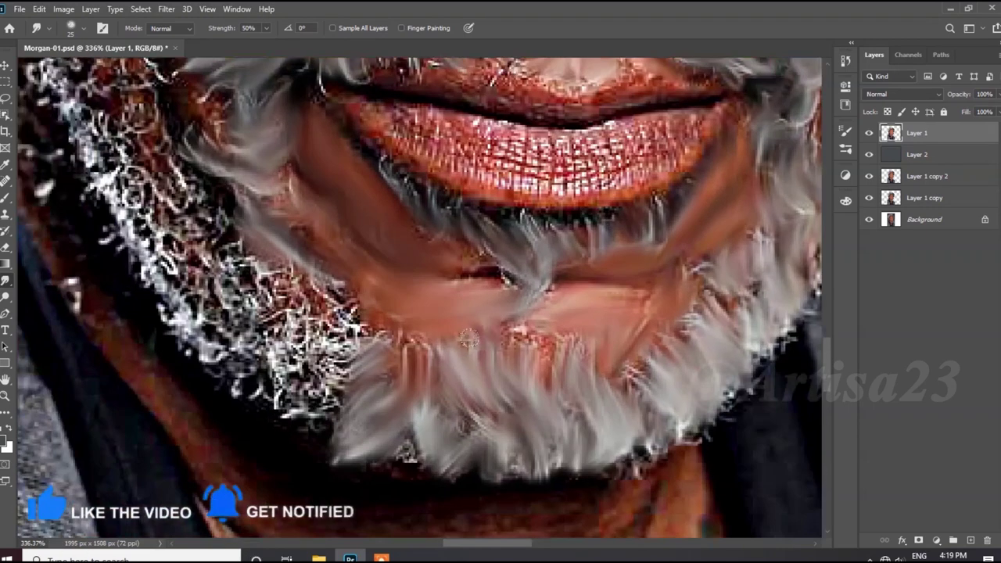
pyautogui.scroll(-2, 535, 335)
pyautogui.scroll(3, 438, 336)
pyautogui.moveTo(470, 305); pyautogui.dragTo(407, 376)
pyautogui.moveTo(450, 270)
pyautogui.mouseDown()
pyautogui.moveTo(412, 292)
pyautogui.moveTo(356, 403)
pyautogui.moveTo(301, 336)
pyautogui.mouseUp()
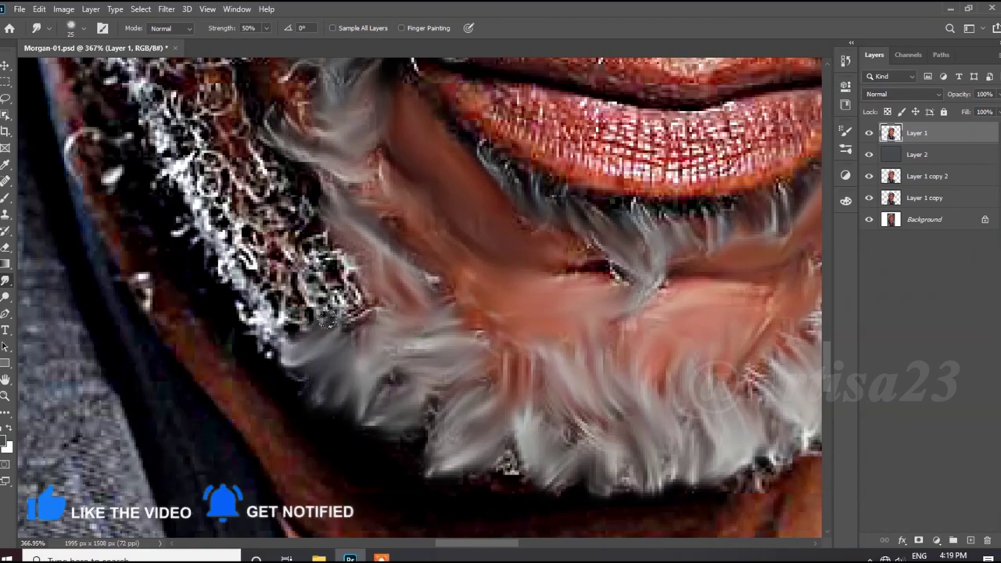
pyautogui.scroll(-2, 501, 342)
pyautogui.scroll(2, 501, 341)
# Push grey beard strands over the dark left edge.
pyautogui.moveTo(383, 352); pyautogui.dragTo(313, 406)
pyautogui.moveTo(423, 274)
pyautogui.mouseDown()
pyautogui.moveTo(312, 375)
pyautogui.moveTo(297, 352)
pyautogui.mouseUp()
pyautogui.moveTo(423, 242)
pyautogui.mouseDown()
pyautogui.moveTo(412, 278)
pyautogui.moveTo(345, 305)
pyautogui.mouseUp()
pyautogui.scroll(-1, 415, 278)
pyautogui.moveTo(399, 223); pyautogui.dragTo(289, 321)
pyautogui.moveTo(438, 204)
pyautogui.mouseDown()
pyautogui.moveTo(352, 289)
pyautogui.moveTo(391, 320)
pyautogui.mouseUp()
# Reshape the beard's left edge with short downward smudge strokes.
pyautogui.scroll(1, 404, 260)
pyautogui.scroll(-1, 391, 313)
pyautogui.moveTo(364, 235); pyautogui.dragTo(348, 325)
pyautogui.moveTo(363, 176); pyautogui.dragTo(328, 273)
pyautogui.scroll(-2, 344, 266)
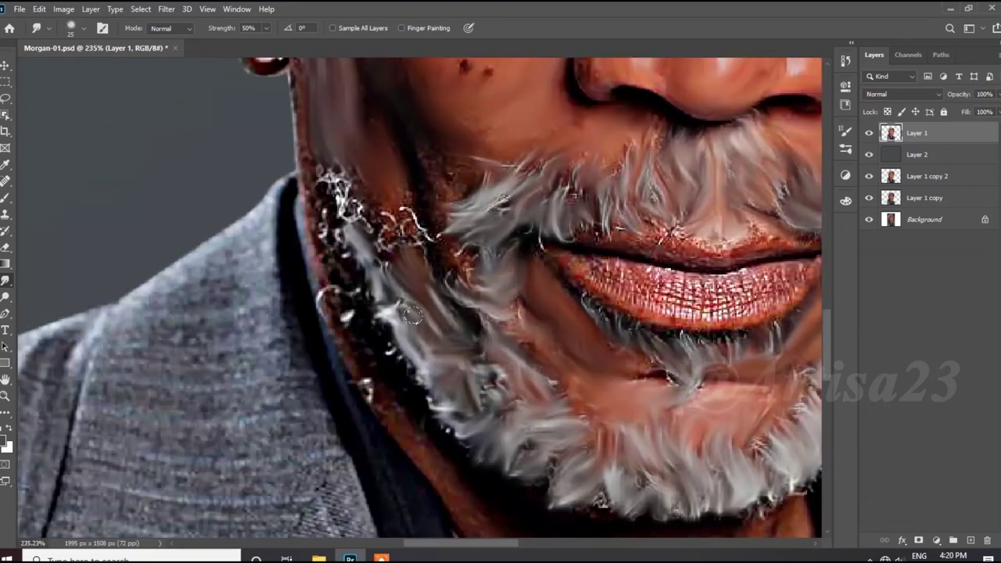
pyautogui.scroll(2, 382, 287)
pyautogui.moveTo(410, 235); pyautogui.dragTo(352, 301)
pyautogui.moveTo(375, 215); pyautogui.dragTo(333, 274)
pyautogui.scroll(-5, 368, 258)
pyautogui.scroll(5, 367, 234)
pyautogui.moveTo(403, 160); pyautogui.dragTo(344, 223)
pyautogui.scroll(-5, 412, 232)
pyautogui.scroll(4, 444, 410)
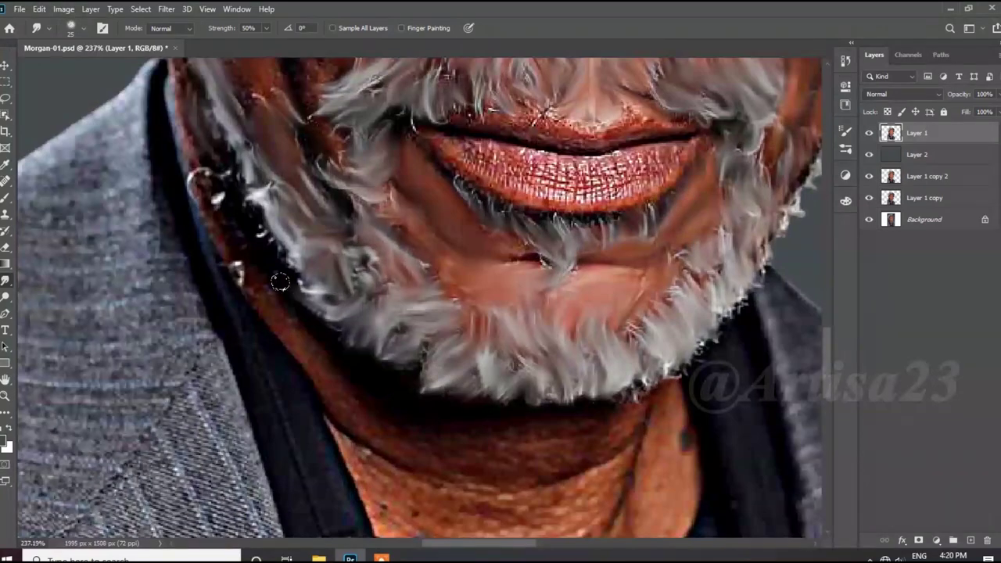
pyautogui.scroll(-2, 212, 211)
pyautogui.scroll(2, 272, 357)
pyautogui.scroll(-2, 290, 257)
pyautogui.scroll(1, 477, 356)
# Smooth the wrinkled neck skin and mole below the beard.
pyautogui.moveTo(301, 326); pyautogui.dragTo(407, 391)
pyautogui.moveTo(262, 336); pyautogui.dragTo(367, 415)
pyautogui.moveTo(438, 384); pyautogui.dragTo(344, 426)
pyautogui.moveTo(266, 344)
pyautogui.mouseDown()
pyautogui.moveTo(387, 424)
pyautogui.moveTo(462, 430)
pyautogui.mouseUp()
pyautogui.moveTo(395, 469); pyautogui.dragTo(469, 383)
pyautogui.moveTo(508, 321); pyautogui.dragTo(469, 418)
pyautogui.scroll(1, 480, 363)
pyautogui.moveTo(480, 364); pyautogui.dragTo(399, 440)
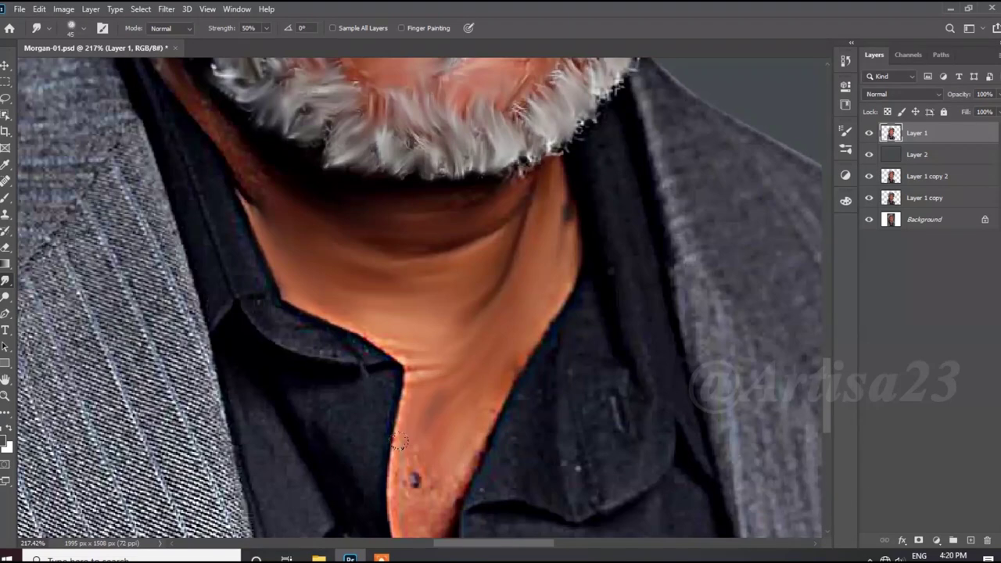
pyautogui.scroll(-2, 406, 286)
pyautogui.scroll(-2, 405, 287)
# Try the Clone Stamp tool and dismiss its missing clone source warning.
pyautogui.press('s')
pyautogui.scroll(3, 402, 196)
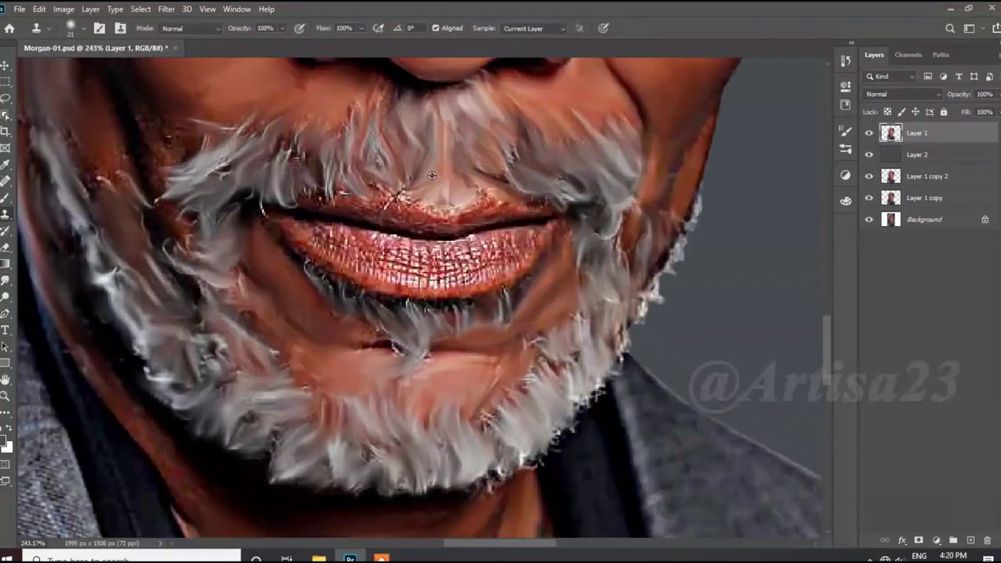
pyautogui.scroll(2, 402, 235)
pyautogui.click(354, 212)
pyautogui.press('Return')
# Smudge the upper lip and the skin below the moustache smooth.
pyautogui.press('r')
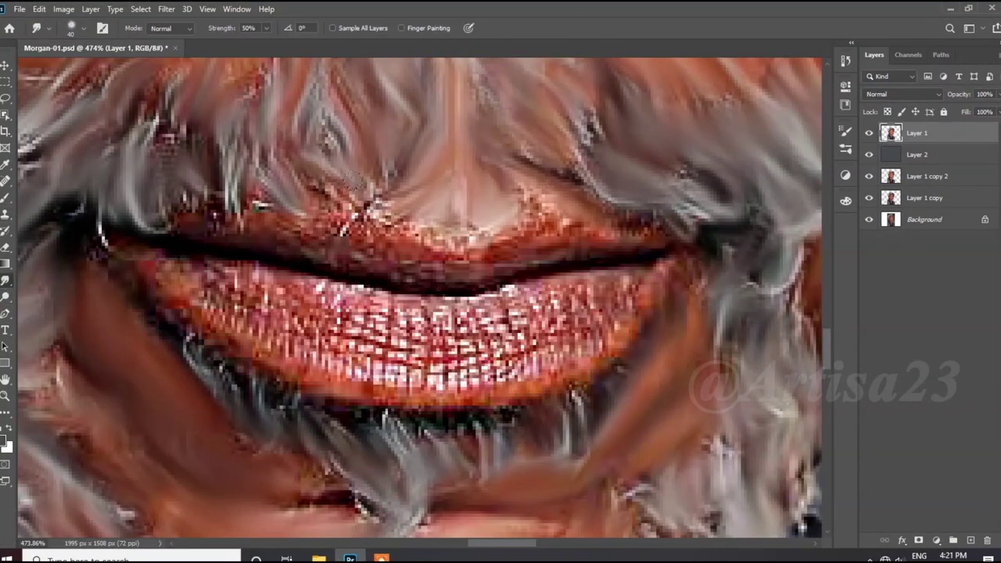
pyautogui.moveTo(395, 243); pyautogui.dragTo(184, 235)
pyautogui.press('[')
pyautogui.moveTo(367, 266); pyautogui.dragTo(464, 241)
pyautogui.moveTo(521, 225)
pyautogui.mouseDown()
pyautogui.moveTo(608, 245)
pyautogui.moveTo(438, 395)
pyautogui.moveTo(176, 316)
pyautogui.moveTo(125, 249)
pyautogui.mouseUp()
# Smooth the grid texture on the lower lip with a smaller brush.
pyautogui.press('[')
pyautogui.moveTo(602, 283)
pyautogui.mouseDown()
pyautogui.moveTo(244, 296)
pyautogui.moveTo(168, 270)
pyautogui.moveTo(461, 296)
pyautogui.moveTo(401, 327)
pyautogui.mouseUp()
pyautogui.press('[')
pyautogui.scroll(-10, 402, 329)
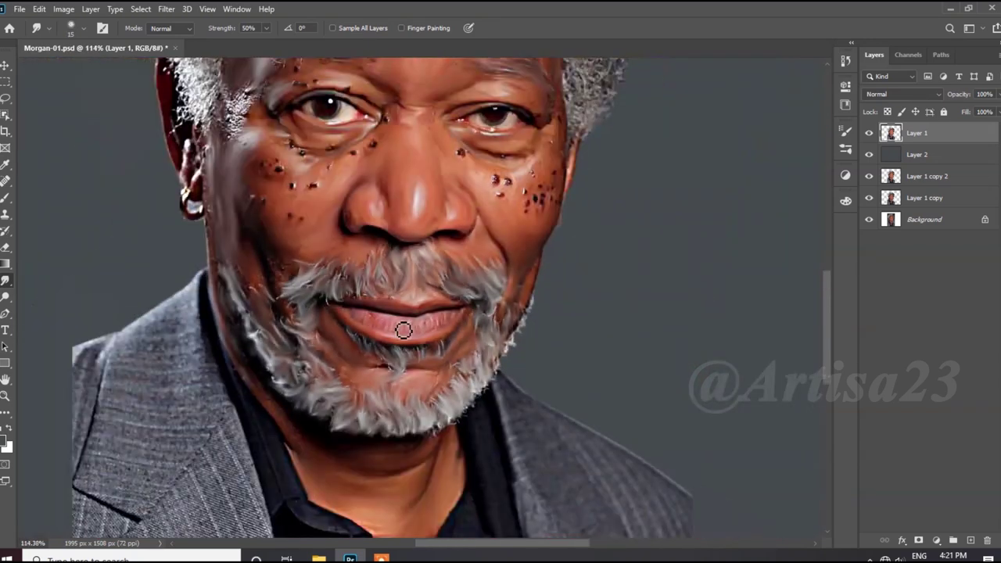
pyautogui.press(']')
pyautogui.scroll(3, 313, 376)
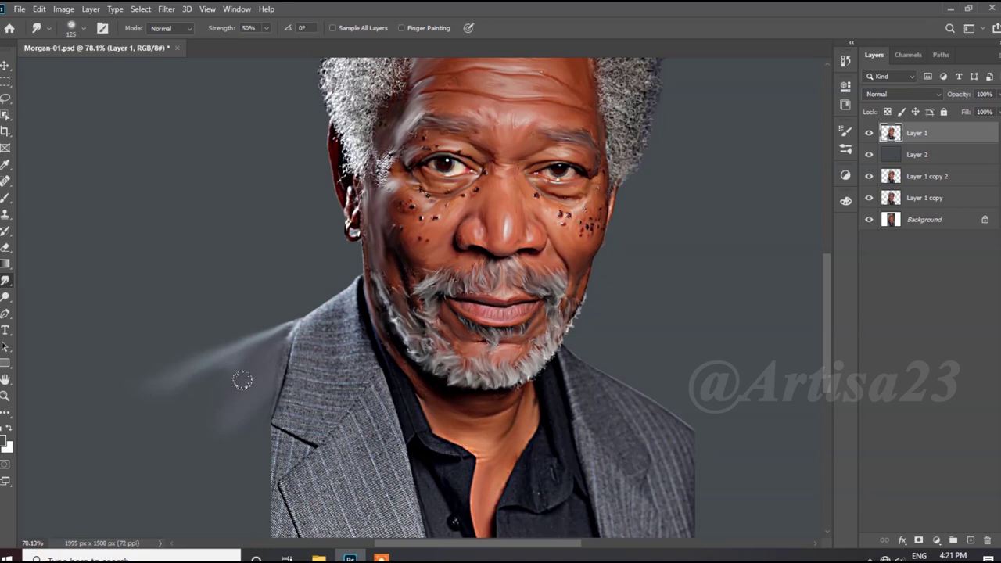
# Smudge the left jacket shoulder and lower-left edge into the grey background with a large brush.
pyautogui.moveTo(228, 350); pyautogui.dragTo(165, 378)
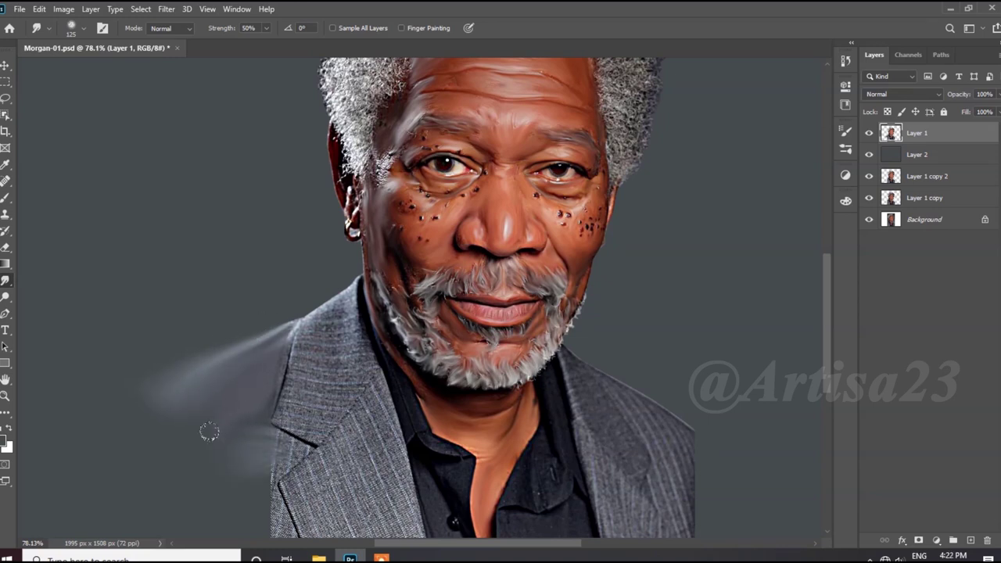
pyautogui.scroll(-3, 239, 413)
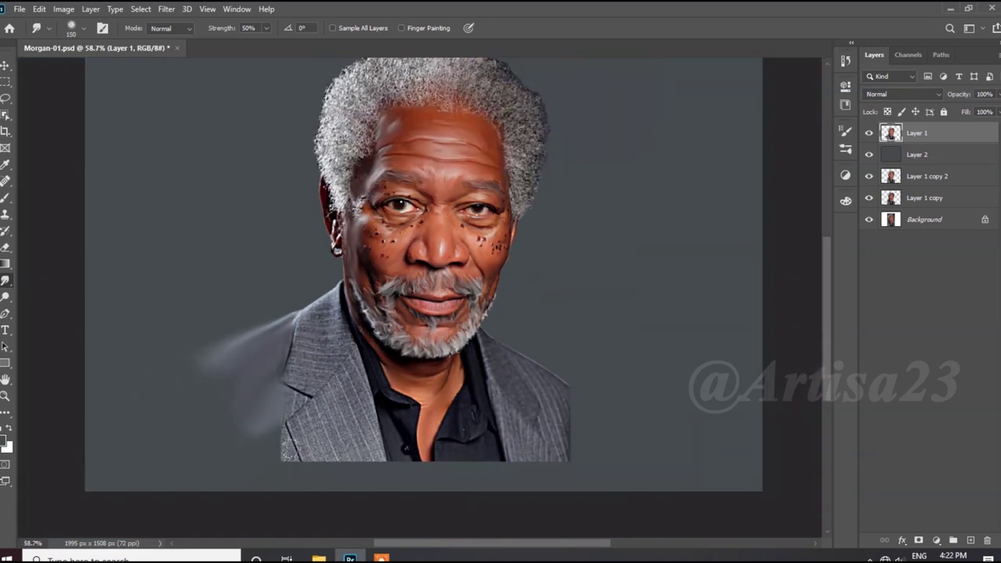
pyautogui.scroll(3, 239, 442)
pyautogui.press(']')
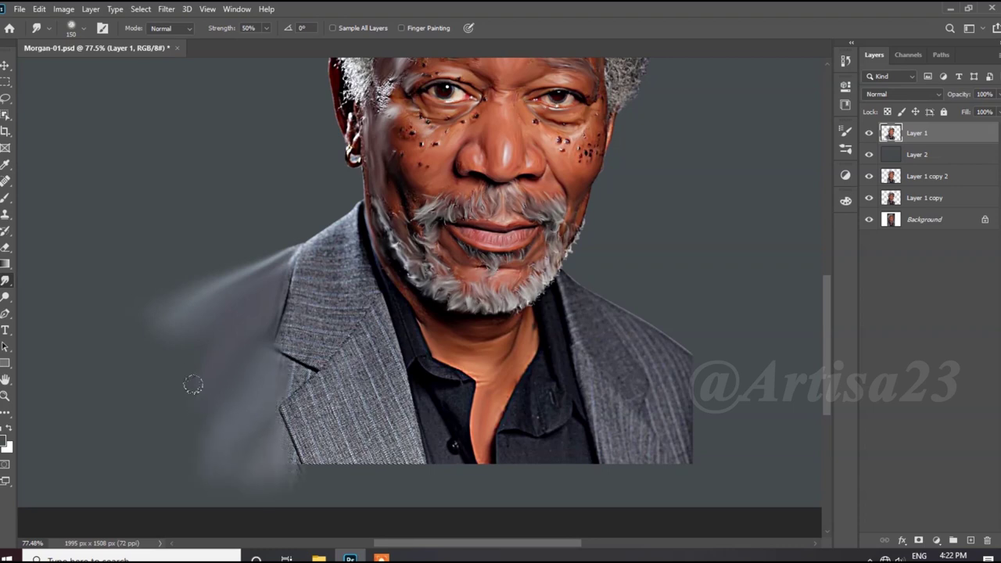
pyautogui.scroll(2, 193, 384)
pyautogui.press('[')
pyautogui.moveTo(266, 403)
pyautogui.mouseDown()
pyautogui.moveTo(357, 430)
pyautogui.moveTo(305, 501)
pyautogui.mouseUp()
# Smooth the left lapel and surrounding jacket texture with a smaller Smudge brush.
pyautogui.press('[')
pyautogui.moveTo(391, 329); pyautogui.dragTo(375, 290)
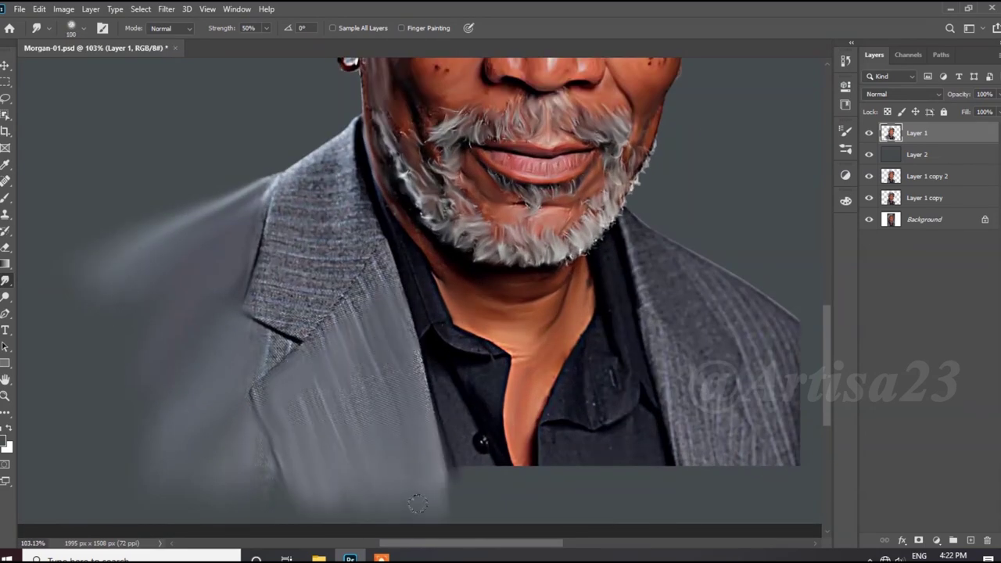
pyautogui.scroll(2, 368, 298)
pyautogui.press('[')
pyautogui.press('[')
pyautogui.moveTo(383, 329)
pyautogui.mouseDown()
pyautogui.moveTo(360, 211)
pyautogui.moveTo(313, 295)
pyautogui.moveTo(262, 316)
pyautogui.mouseUp()
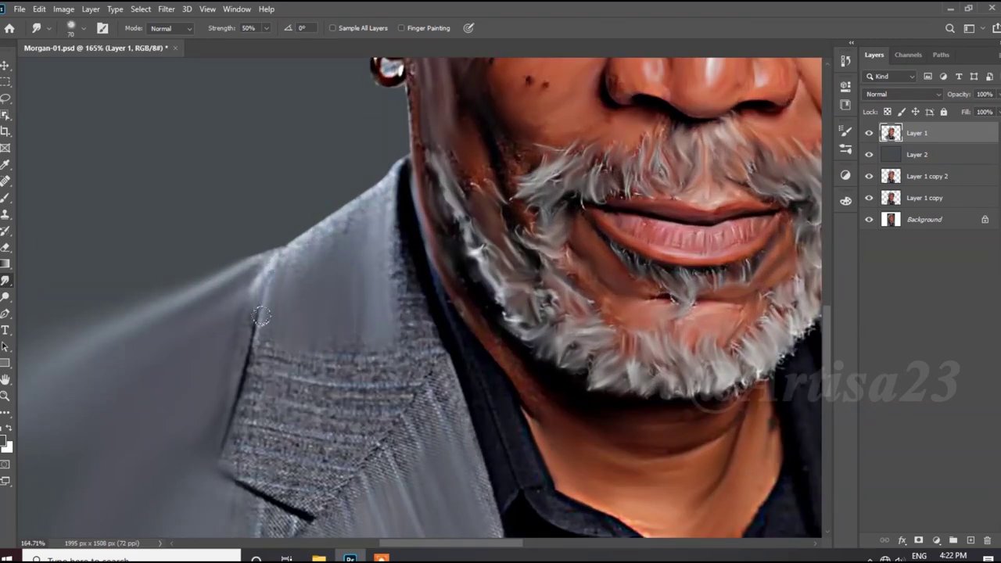
pyautogui.moveTo(373, 291); pyautogui.dragTo(284, 355)
pyautogui.moveTo(334, 407); pyautogui.dragTo(264, 404)
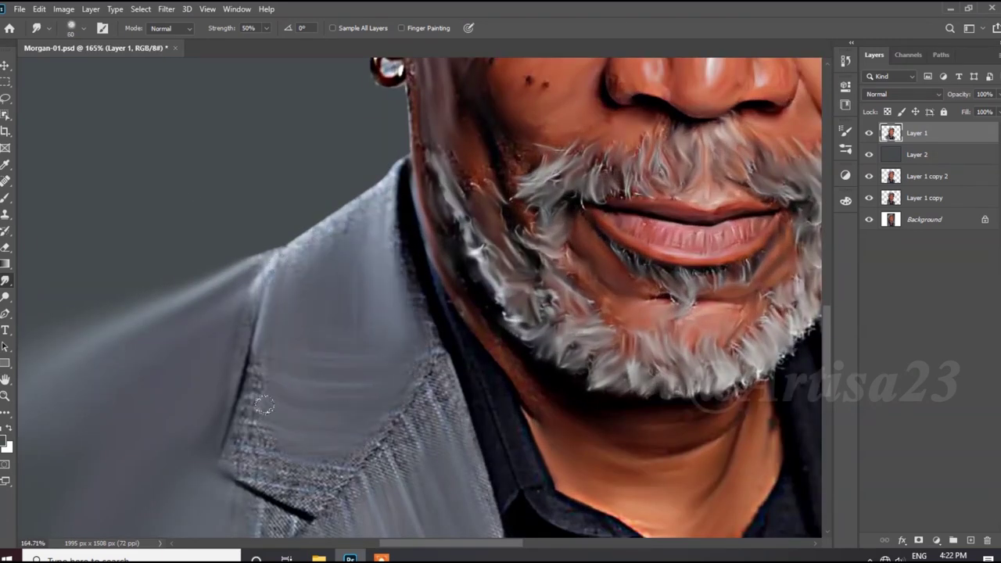
pyautogui.moveTo(240, 290); pyautogui.dragTo(243, 263)
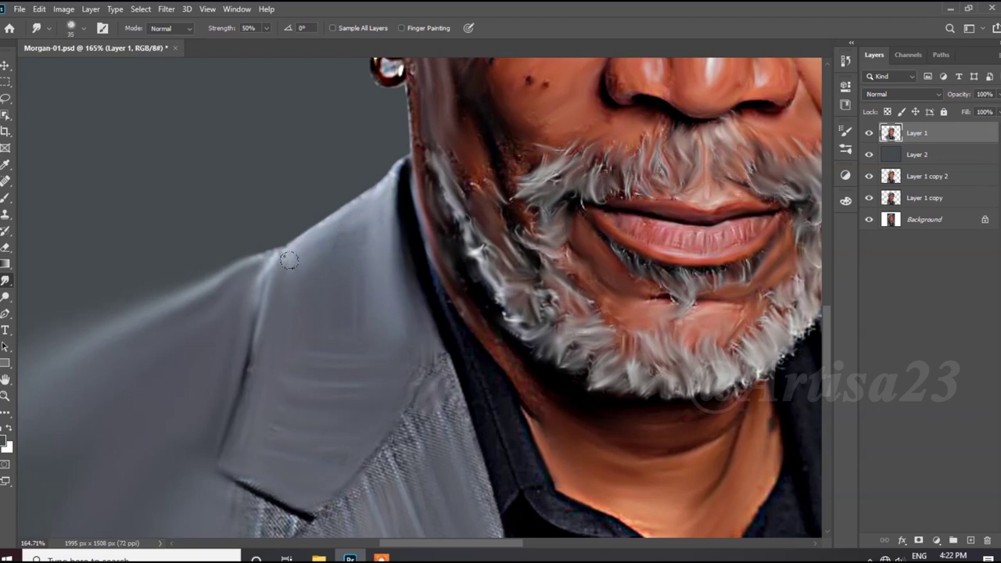
pyautogui.scroll(-3, 368, 378)
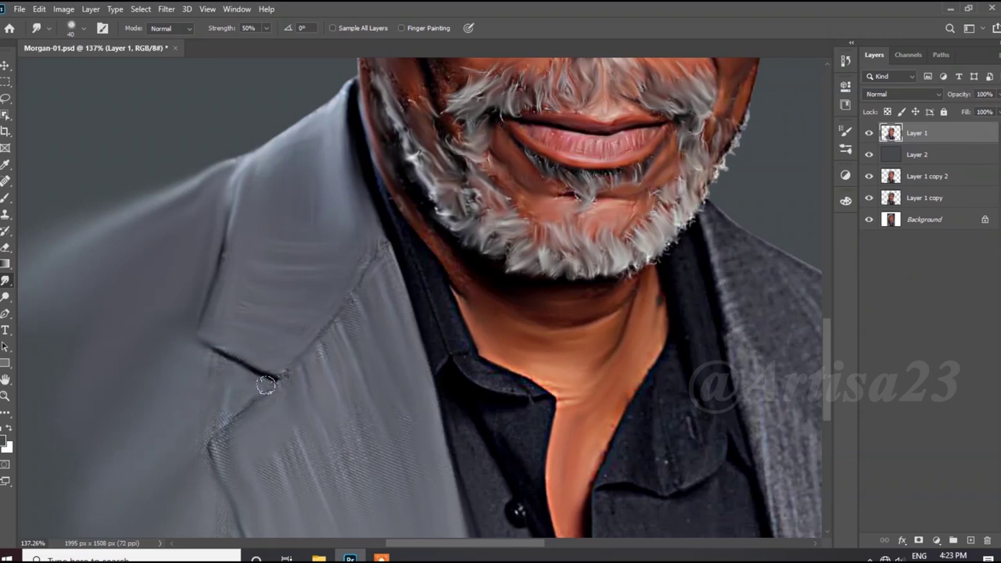
pyautogui.scroll(-5, 276, 333)
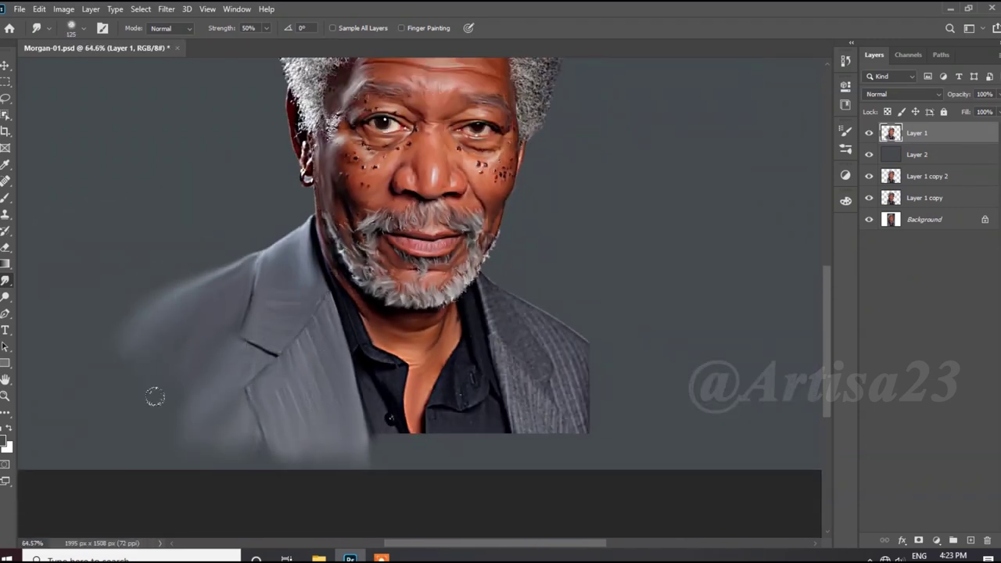
pyautogui.scroll(4, 400, 418)
pyautogui.scroll(2, 381, 368)
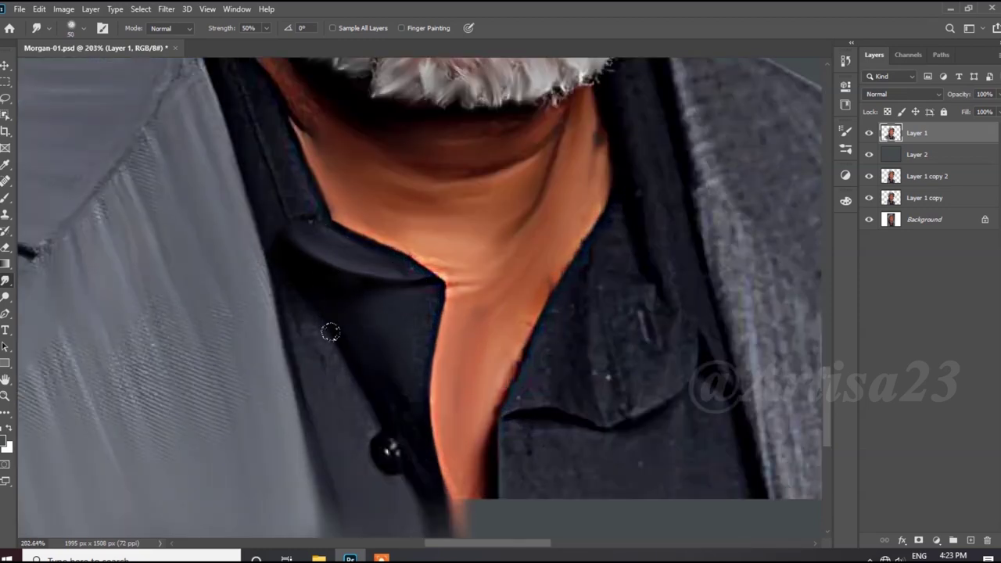
# Fade the shirt's bottom into the grey background and smooth the collar edge against the neck.
pyautogui.scroll(-2, 394, 326)
pyautogui.moveTo(498, 436)
pyautogui.mouseDown()
pyautogui.moveTo(494, 456)
pyautogui.moveTo(611, 456)
pyautogui.moveTo(591, 407)
pyautogui.mouseUp()
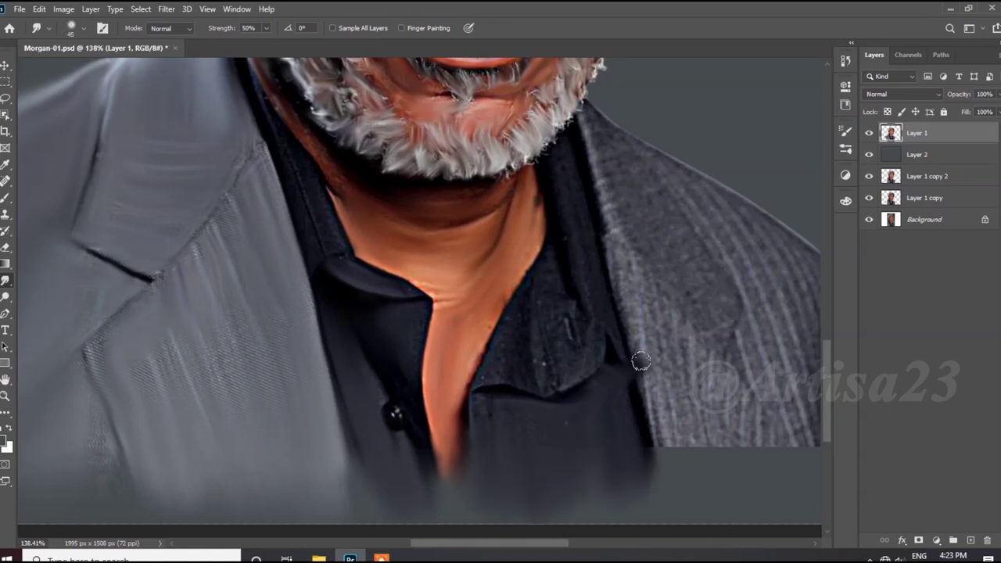
pyautogui.scroll(2, 608, 341)
pyautogui.scroll(2, 517, 359)
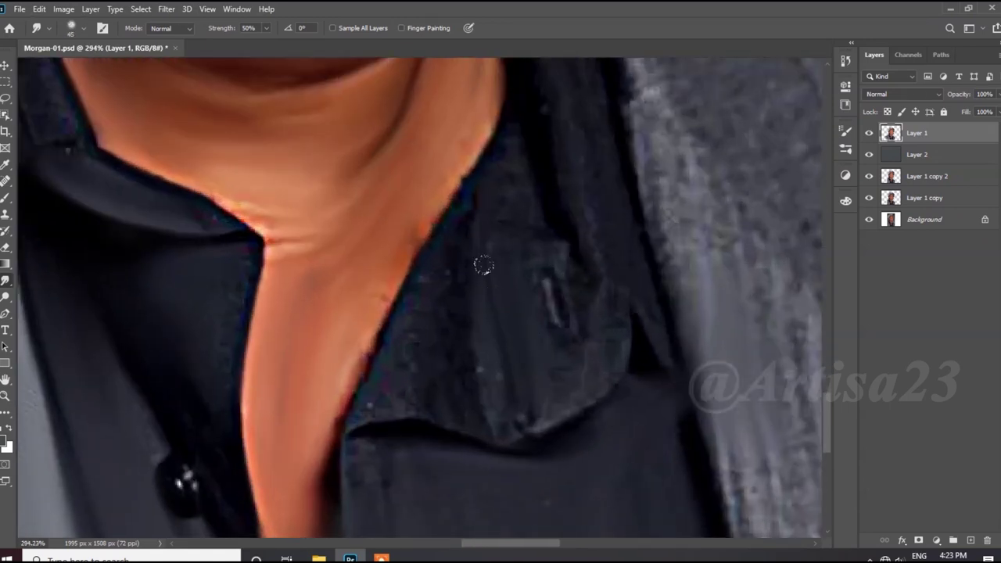
pyautogui.moveTo(456, 167); pyautogui.dragTo(404, 362)
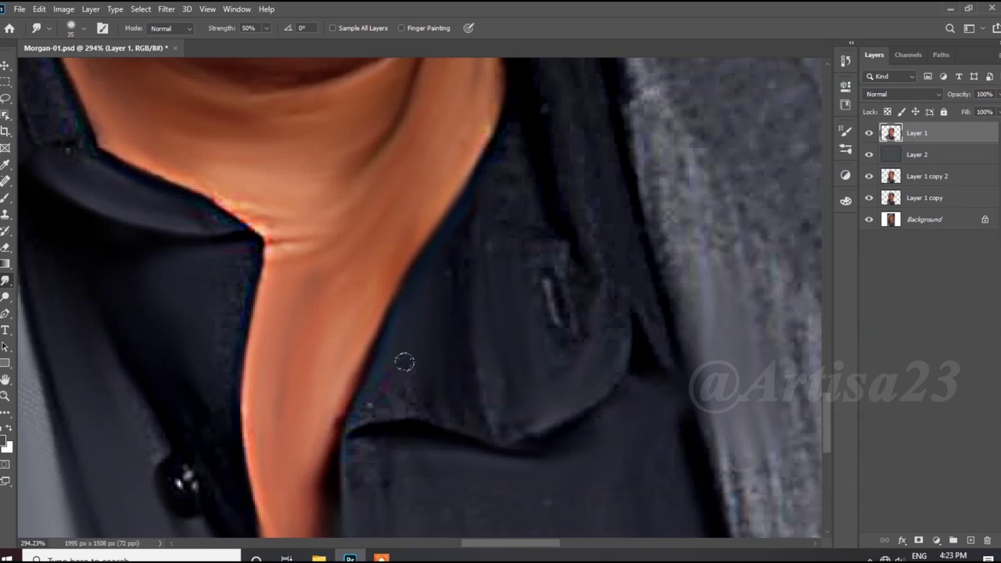
# Smudge the right jacket lapel texture smooth.
pyautogui.scroll(2, 492, 360)
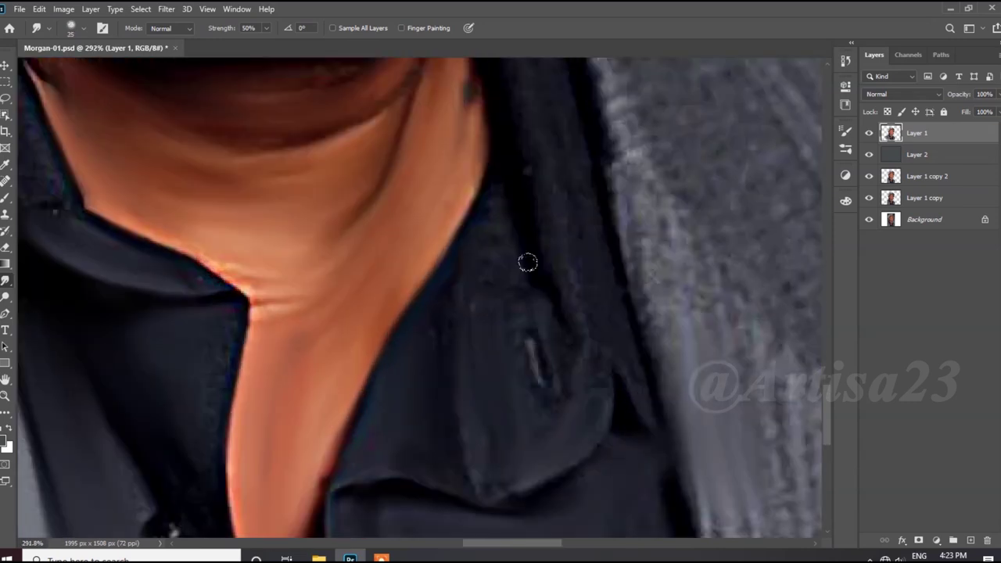
pyautogui.scroll(-1, 501, 431)
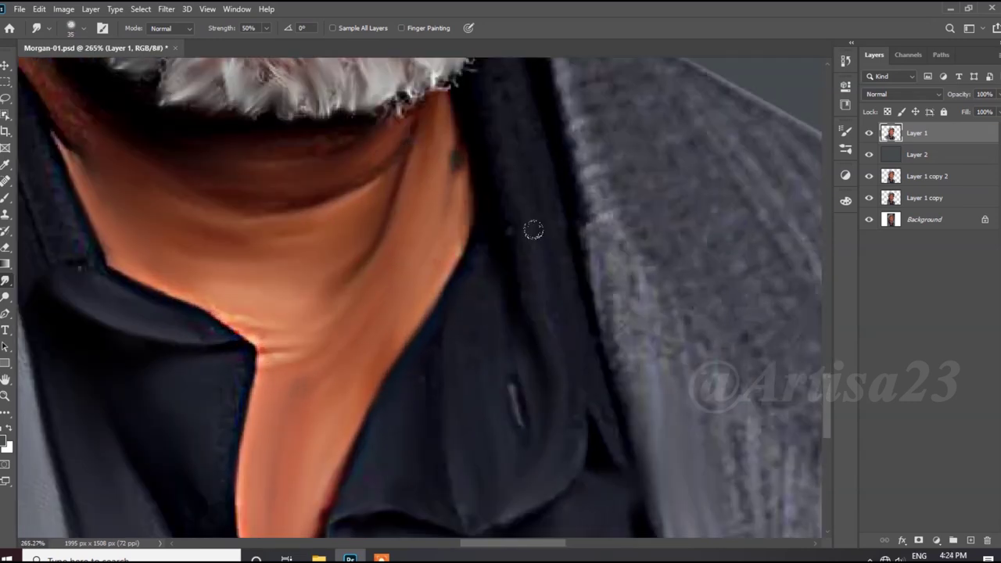
pyautogui.scroll(-2, 533, 229)
pyautogui.moveTo(586, 266); pyautogui.dragTo(607, 222)
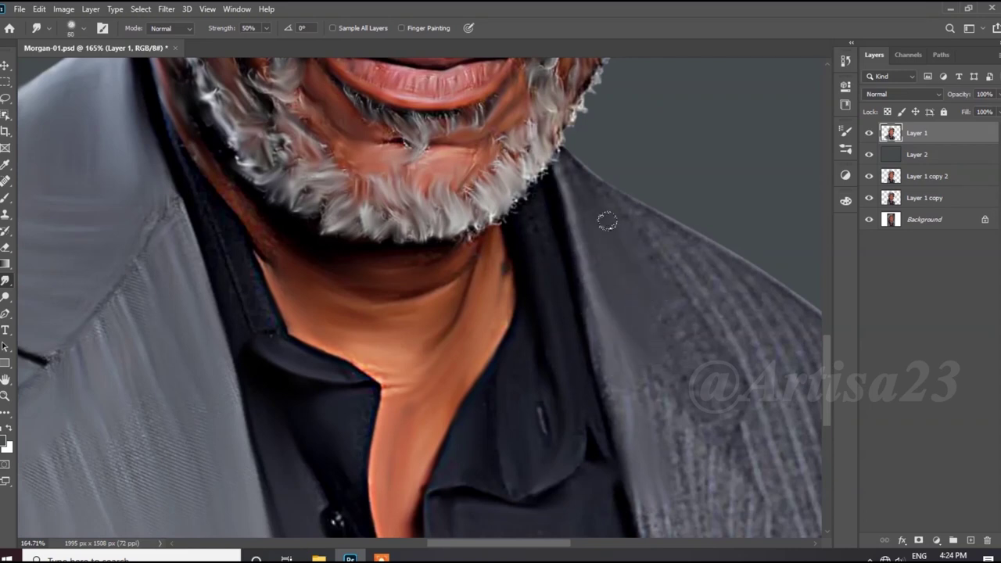
pyautogui.scroll(-2, 647, 341)
pyautogui.moveTo(618, 345); pyautogui.dragTo(577, 304)
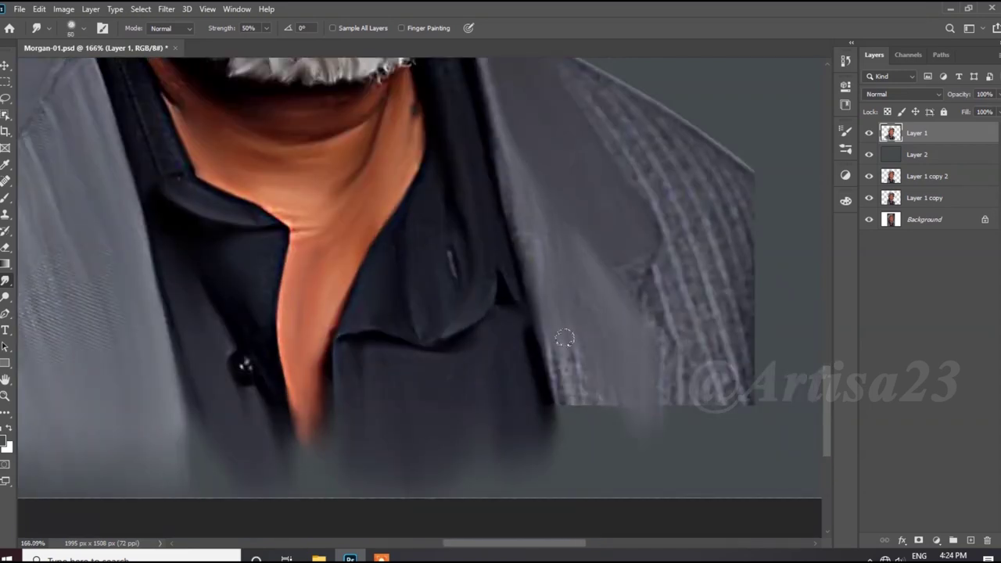
pyautogui.scroll(-2, 587, 282)
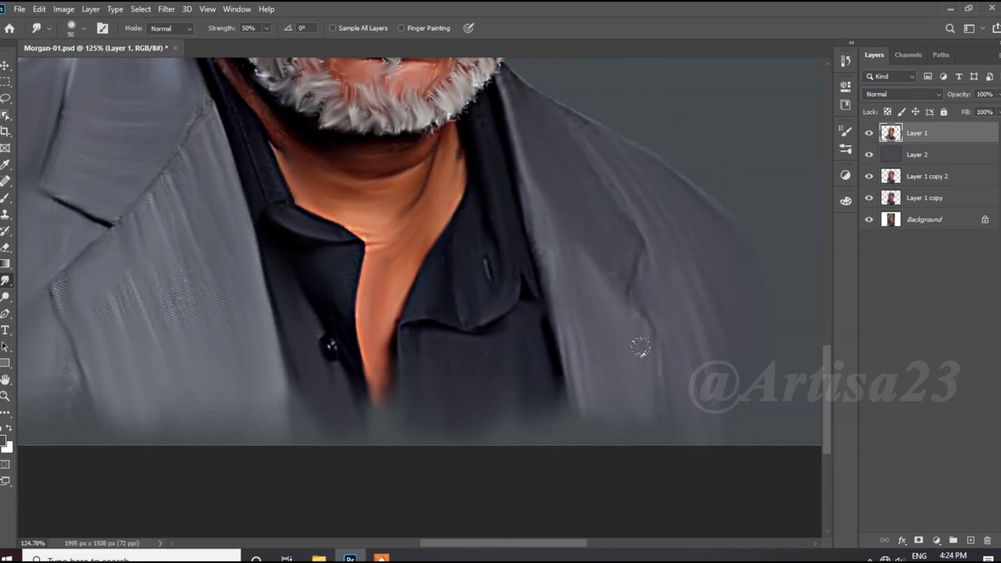
pyautogui.scroll(3, 573, 193)
# Smear the hair texture at the temple and smooth the highlights on the ear.
pyautogui.scroll(-4, 571, 280)
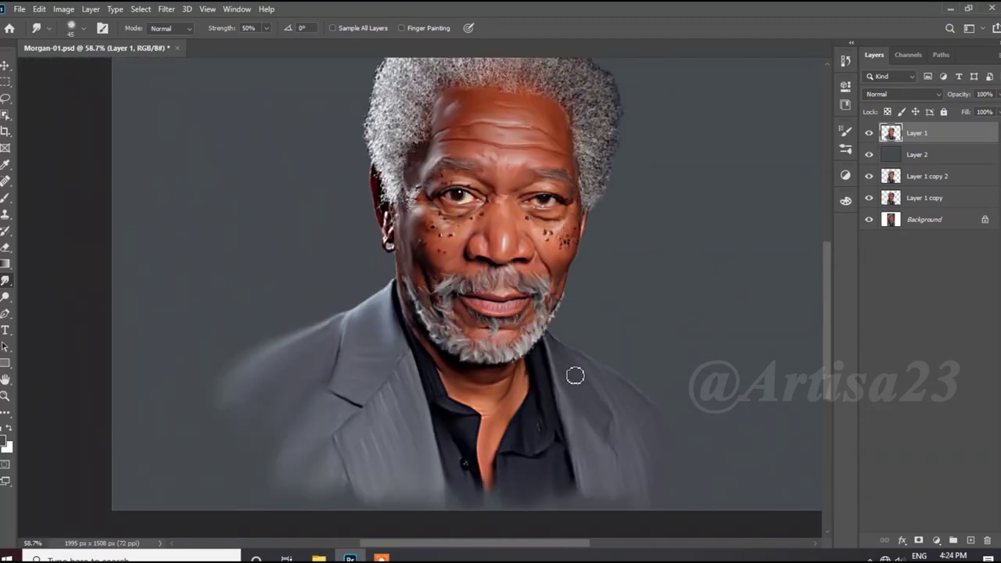
pyautogui.scroll(1, 548, 234)
pyautogui.scroll(4, 520, 161)
pyautogui.moveTo(521, 160); pyautogui.dragTo(518, 178)
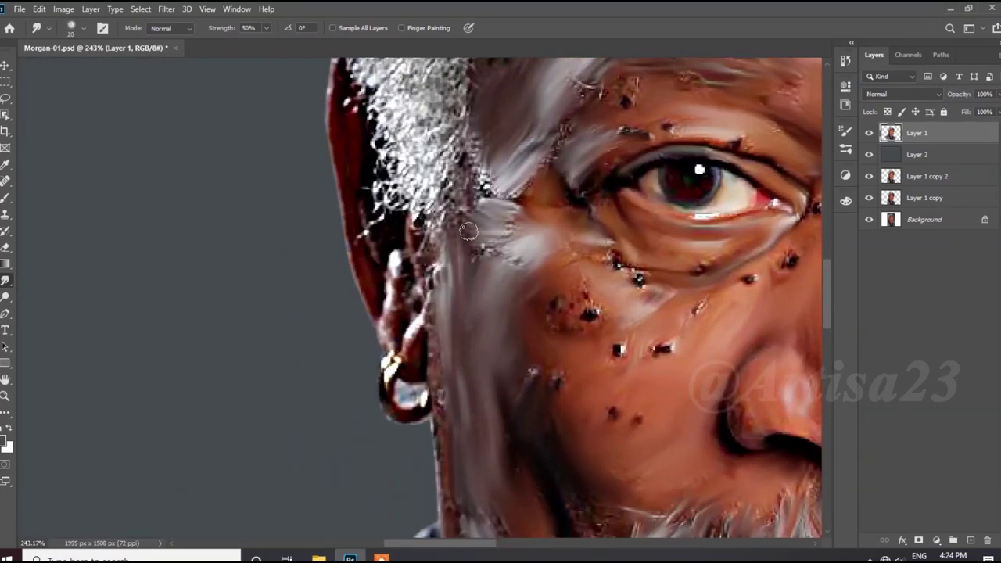
pyautogui.scroll(-1, 372, 167)
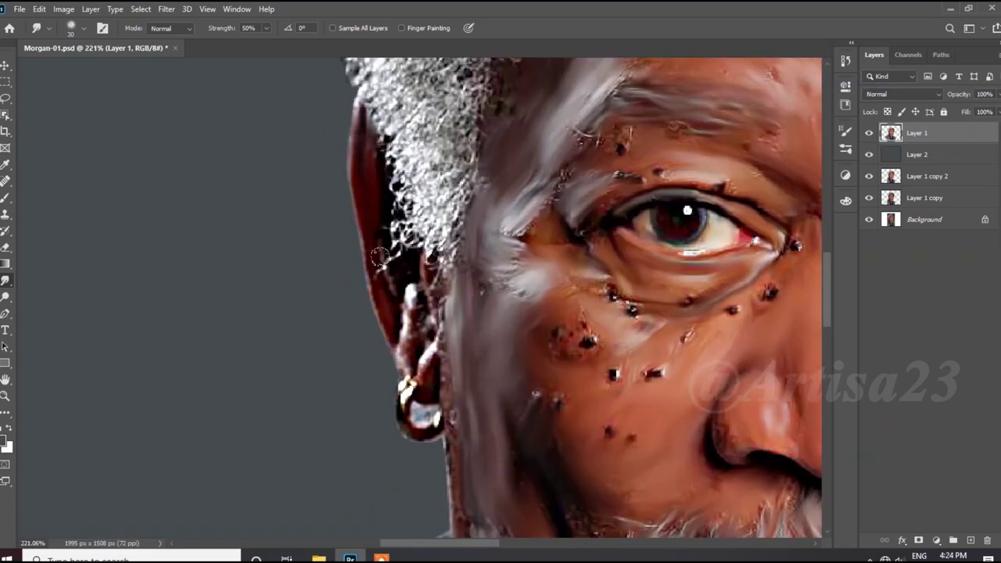
pyautogui.moveTo(405, 312); pyautogui.dragTo(428, 363)
# With a larger Smudge brush, smear the curly temple hair into grey strands down toward the ear.
pyautogui.scroll(5, 377, 324)
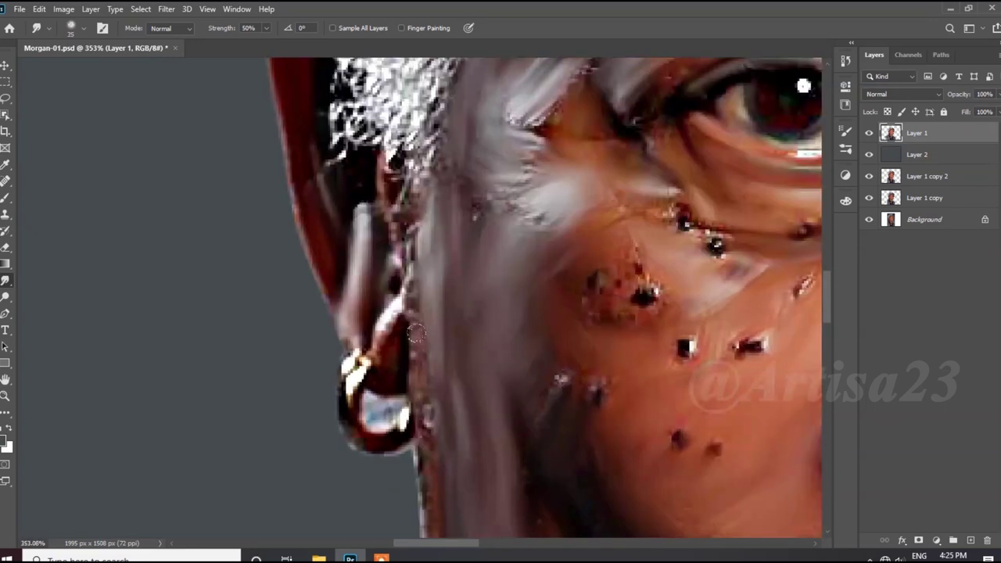
pyautogui.scroll(-3, 433, 415)
pyautogui.scroll(1, 391, 329)
pyautogui.scroll(1, 380, 268)
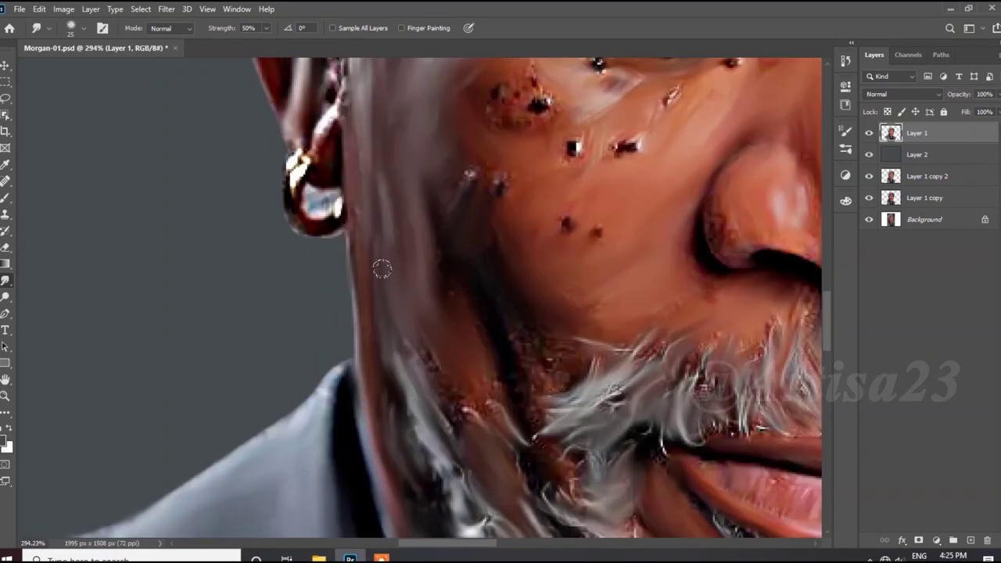
pyautogui.scroll(-1, 396, 369)
pyautogui.scroll(2, 376, 352)
pyautogui.scroll(-2, 352, 344)
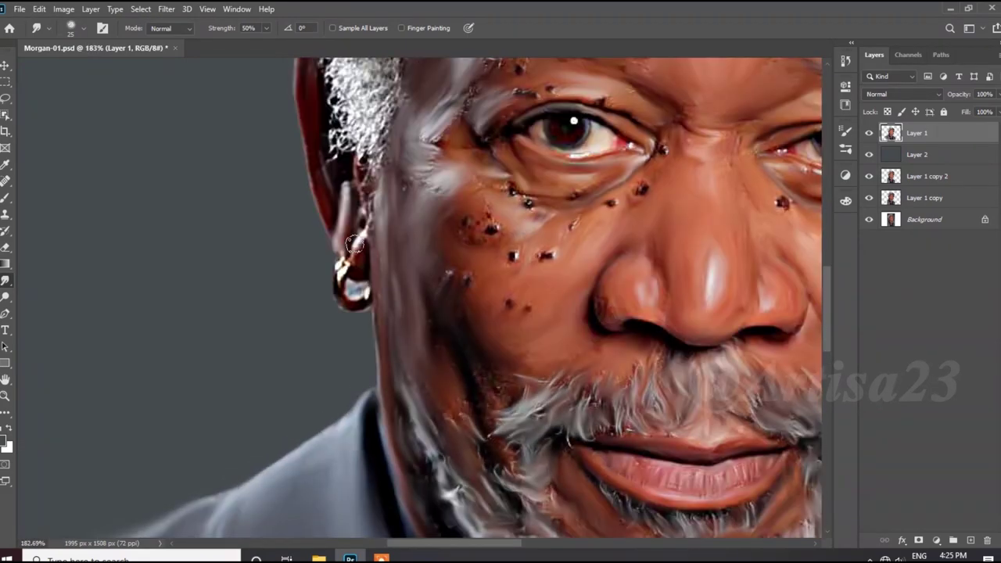
pyautogui.scroll(4, 330, 329)
pyautogui.scroll(-2, 368, 262)
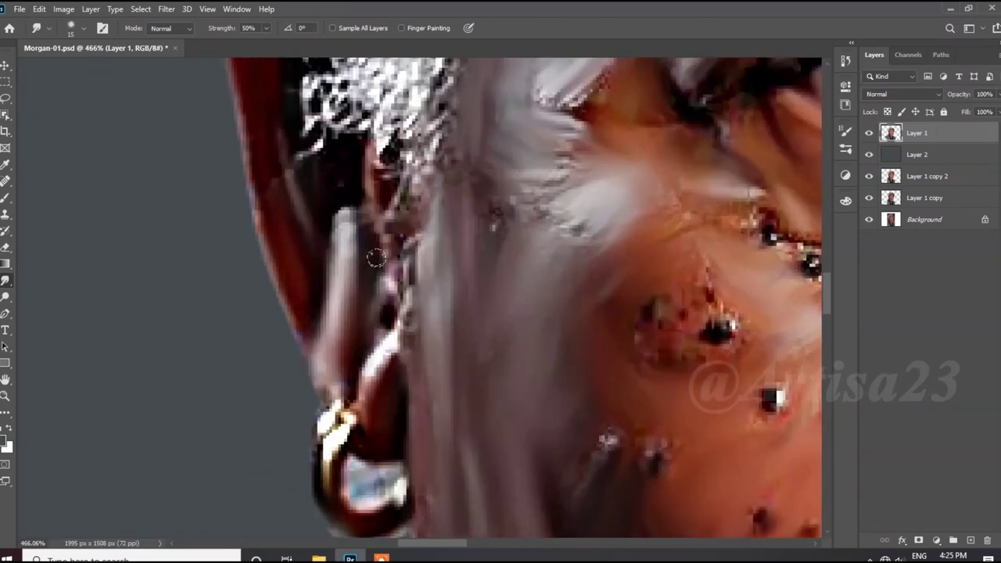
pyautogui.scroll(-1, 373, 258)
pyautogui.scroll(-2, 378, 352)
pyautogui.scroll(1, 378, 351)
pyautogui.press(']')
pyautogui.press(']')
pyautogui.moveTo(423, 352); pyautogui.dragTo(423, 258)
pyautogui.moveTo(391, 328); pyautogui.dragTo(415, 235)
pyautogui.moveTo(430, 313)
pyautogui.mouseDown()
pyautogui.moveTo(423, 180)
pyautogui.moveTo(520, 101)
pyautogui.mouseUp()
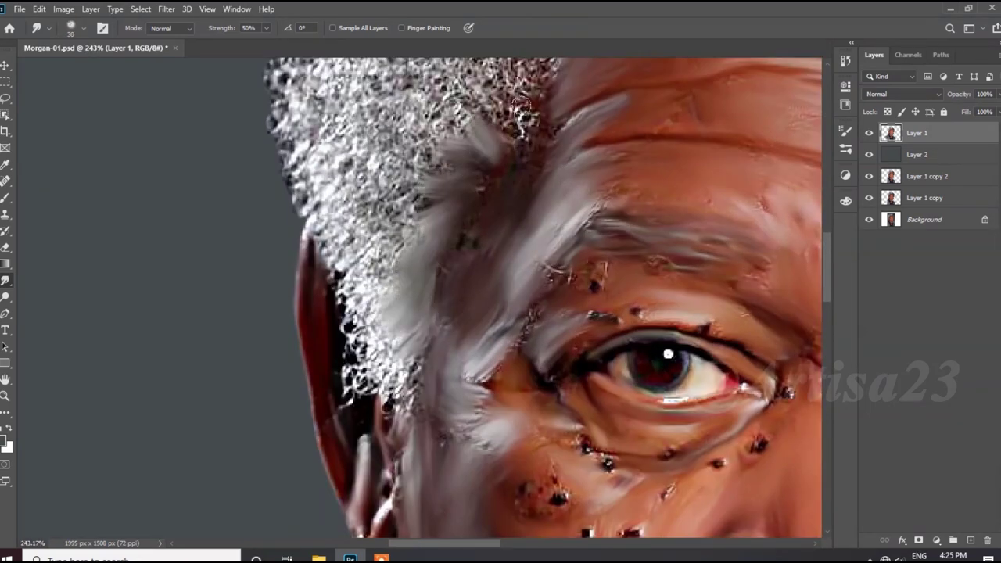
pyautogui.moveTo(360, 227); pyautogui.dragTo(430, 176)
pyautogui.moveTo(344, 297); pyautogui.dragTo(407, 219)
pyautogui.moveTo(344, 266)
pyautogui.mouseDown()
pyautogui.moveTo(356, 333)
pyautogui.moveTo(395, 391)
pyautogui.moveTo(336, 266)
pyautogui.mouseUp()
# Sweep the grey hair up toward the forehead with an enlarged brush.
pyautogui.scroll(2, 352, 313)
pyautogui.press(']')
pyautogui.moveTo(430, 344)
pyautogui.mouseDown()
pyautogui.moveTo(336, 391)
pyautogui.moveTo(469, 297)
pyautogui.moveTo(508, 218)
pyautogui.moveTo(547, 180)
pyautogui.moveTo(438, 251)
pyautogui.moveTo(368, 321)
pyautogui.moveTo(388, 244)
pyautogui.moveTo(548, 152)
pyautogui.mouseUp()
pyautogui.press(']')
# Spread grey hair over the curly texture along the left edge and hairline.
pyautogui.moveTo(406, 191)
pyautogui.mouseDown()
pyautogui.moveTo(328, 282)
pyautogui.moveTo(286, 434)
pyautogui.mouseUp()
pyautogui.moveTo(278, 368); pyautogui.dragTo(266, 235)
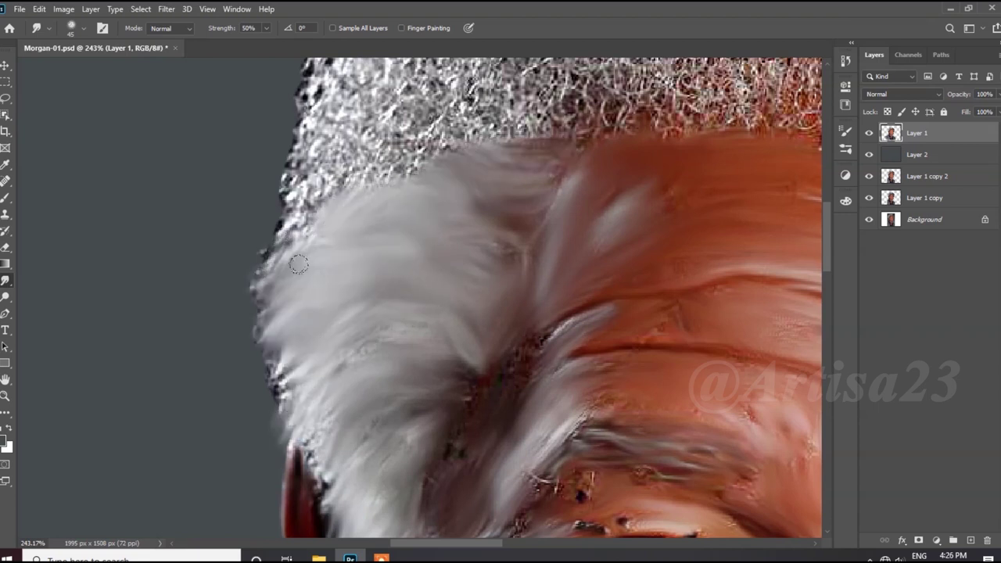
pyautogui.scroll(-1, 266, 235)
pyautogui.moveTo(297, 313)
pyautogui.mouseDown()
pyautogui.moveTo(530, 229)
pyautogui.moveTo(573, 296)
pyautogui.mouseUp()
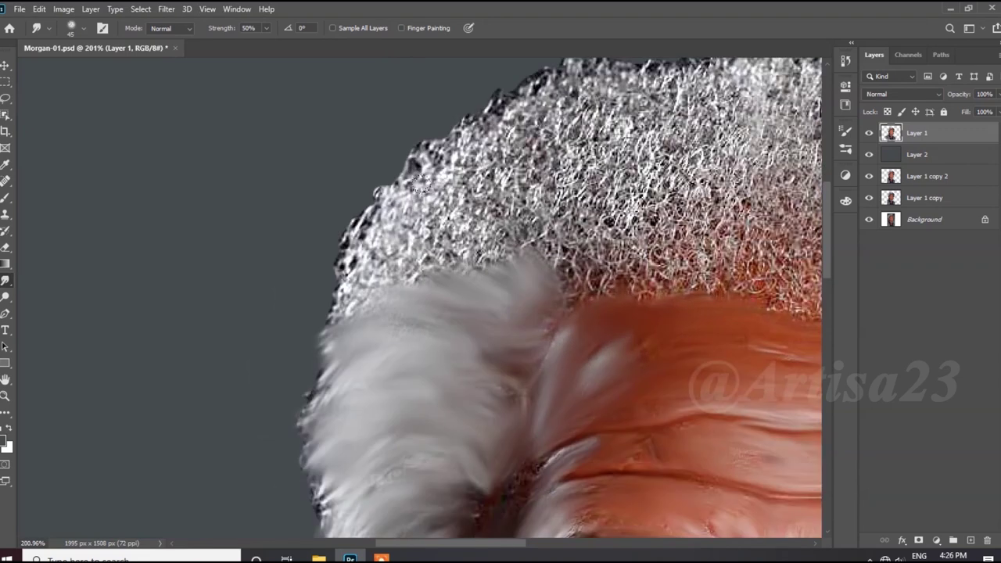
pyautogui.moveTo(532, 266); pyautogui.dragTo(438, 204)
pyautogui.moveTo(344, 305)
pyautogui.mouseDown()
pyautogui.moveTo(399, 209)
pyautogui.moveTo(344, 309)
pyautogui.moveTo(305, 344)
pyautogui.mouseUp()
pyautogui.moveTo(532, 313); pyautogui.dragTo(442, 191)
pyautogui.moveTo(477, 160); pyautogui.dragTo(372, 196)
pyautogui.moveTo(438, 137)
pyautogui.mouseDown()
pyautogui.moveTo(610, 336)
pyautogui.moveTo(649, 312)
pyautogui.moveTo(578, 247)
pyautogui.mouseUp()
# Push grey hair up and diagonally over the curls along the top hairline.
pyautogui.moveTo(625, 281); pyautogui.dragTo(493, 94)
pyautogui.moveTo(501, 157); pyautogui.dragTo(430, 105)
pyautogui.moveTo(547, 235); pyautogui.dragTo(352, 274)
pyautogui.moveTo(438, 250); pyautogui.dragTo(375, 148)
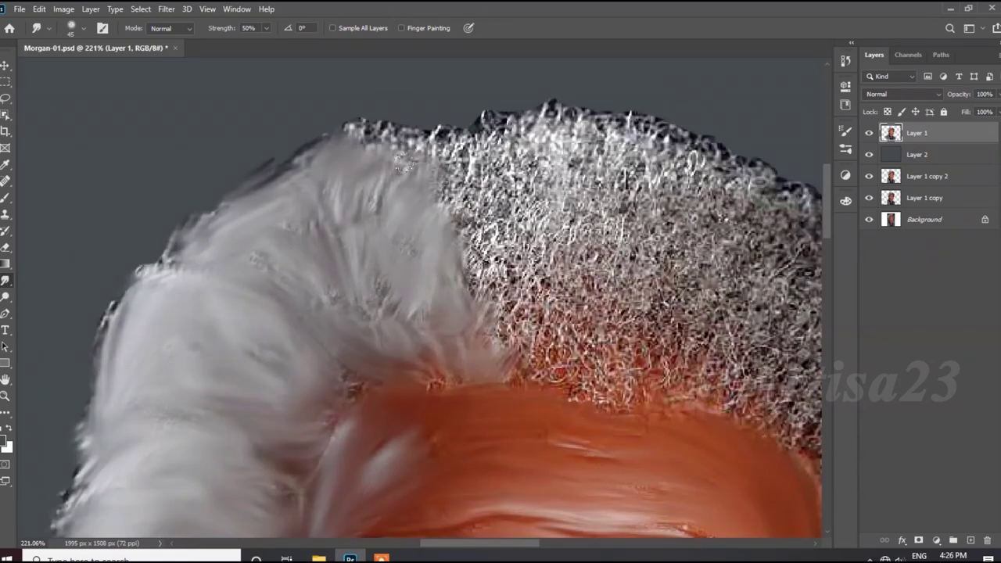
pyautogui.moveTo(485, 235); pyautogui.dragTo(391, 126)
pyautogui.moveTo(524, 352)
pyautogui.mouseDown()
pyautogui.moveTo(485, 211)
pyautogui.moveTo(444, 145)
pyautogui.moveTo(563, 133)
pyautogui.moveTo(548, 368)
pyautogui.moveTo(618, 391)
pyautogui.moveTo(649, 329)
pyautogui.mouseUp()
pyautogui.moveTo(571, 321); pyautogui.dragTo(728, 391)
pyautogui.moveTo(626, 383)
pyautogui.mouseDown()
pyautogui.moveTo(767, 407)
pyautogui.moveTo(650, 290)
pyautogui.mouseUp()
pyautogui.moveTo(680, 336)
pyautogui.mouseDown()
pyautogui.moveTo(587, 235)
pyautogui.moveTo(562, 299)
pyautogui.moveTo(548, 211)
pyautogui.mouseUp()
pyautogui.moveTo(540, 266); pyautogui.dragTo(532, 176)
pyautogui.moveTo(625, 298); pyautogui.dragTo(595, 188)
pyautogui.moveTo(649, 227)
pyautogui.mouseDown()
pyautogui.moveTo(583, 165)
pyautogui.moveTo(508, 144)
pyautogui.mouseUp()
# Smear grey hair over the right-side curls and down across the curly texture.
pyautogui.moveTo(665, 176)
pyautogui.mouseDown()
pyautogui.moveTo(688, 313)
pyautogui.moveTo(704, 203)
pyautogui.mouseUp()
pyautogui.moveTo(751, 235); pyautogui.dragTo(766, 344)
pyautogui.keyDown('alt'); pyautogui.scroll(-3, 679, 289); pyautogui.keyUp('alt')
pyautogui.keyDown('alt'); pyautogui.scroll(3, 679, 289); pyautogui.keyUp('alt')
pyautogui.moveTo(743, 375); pyautogui.dragTo(751, 203)
pyautogui.moveTo(774, 234); pyautogui.dragTo(621, 218)
pyautogui.moveTo(673, 258)
pyautogui.mouseDown()
pyautogui.moveTo(540, 375)
pyautogui.moveTo(493, 376)
pyautogui.mouseUp()
pyautogui.moveTo(492, 376); pyautogui.dragTo(422, 297)
pyautogui.moveTo(508, 329); pyautogui.dragTo(603, 227)
pyautogui.moveTo(664, 188)
pyautogui.mouseDown()
pyautogui.moveTo(661, 282)
pyautogui.moveTo(719, 362)
pyautogui.mouseUp()
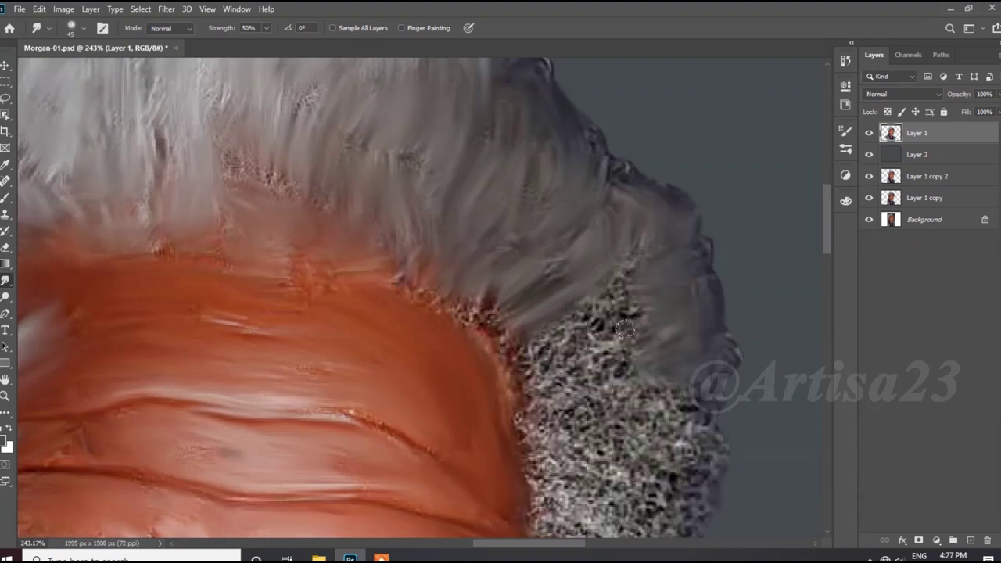
pyautogui.moveTo(594, 280); pyautogui.dragTo(602, 319)
pyautogui.moveTo(530, 329); pyautogui.dragTo(549, 393)
pyautogui.moveTo(602, 426)
pyautogui.mouseDown()
pyautogui.moveTo(522, 402)
pyautogui.moveTo(450, 301)
pyautogui.mouseUp()
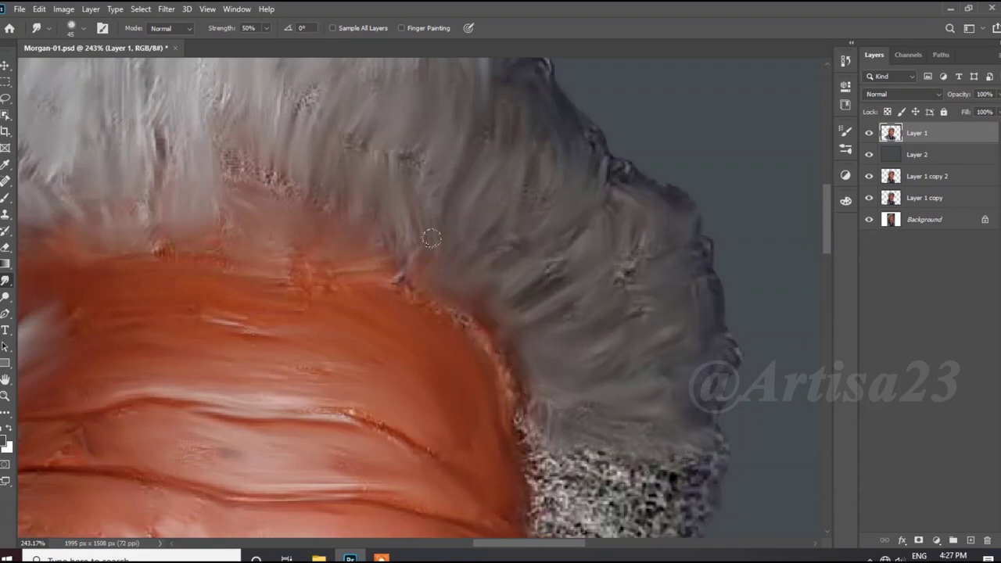
# Cover the remaining lower curly texture with grey hair strokes.
pyautogui.keyDown('alt'); pyautogui.scroll(-1, 523, 403); pyautogui.keyUp('alt')
pyautogui.scroll(-2, 522, 403)
pyautogui.moveTo(563, 376); pyautogui.dragTo(657, 387)
pyautogui.moveTo(548, 391)
pyautogui.mouseDown()
pyautogui.moveTo(612, 420)
pyautogui.moveTo(579, 477)
pyautogui.mouseUp()
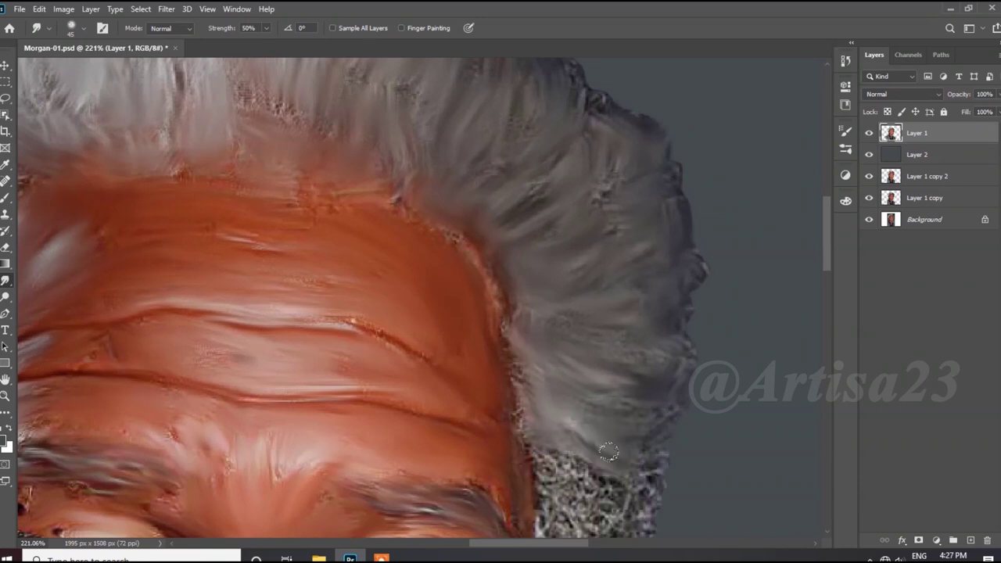
pyautogui.scroll(-2, 594, 453)
pyautogui.scroll(-2, 594, 438)
pyautogui.moveTo(642, 407)
pyautogui.mouseDown()
pyautogui.moveTo(579, 446)
pyautogui.moveTo(530, 409)
pyautogui.mouseUp()
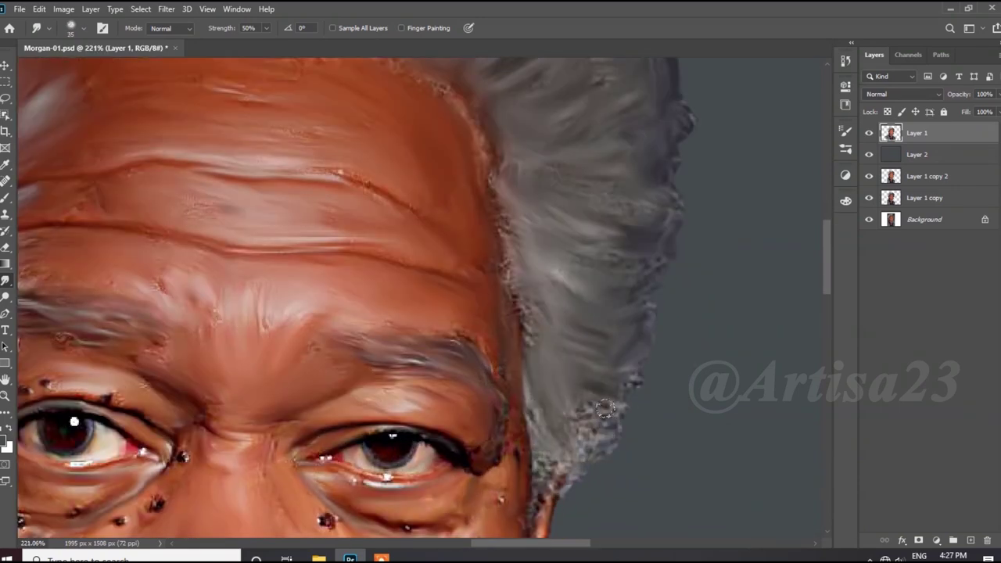
pyautogui.keyDown('alt'); pyautogui.scroll(-3, 562, 448); pyautogui.keyUp('alt')
pyautogui.keyDown('alt'); pyautogui.scroll(4, 532, 436); pyautogui.keyUp('alt')
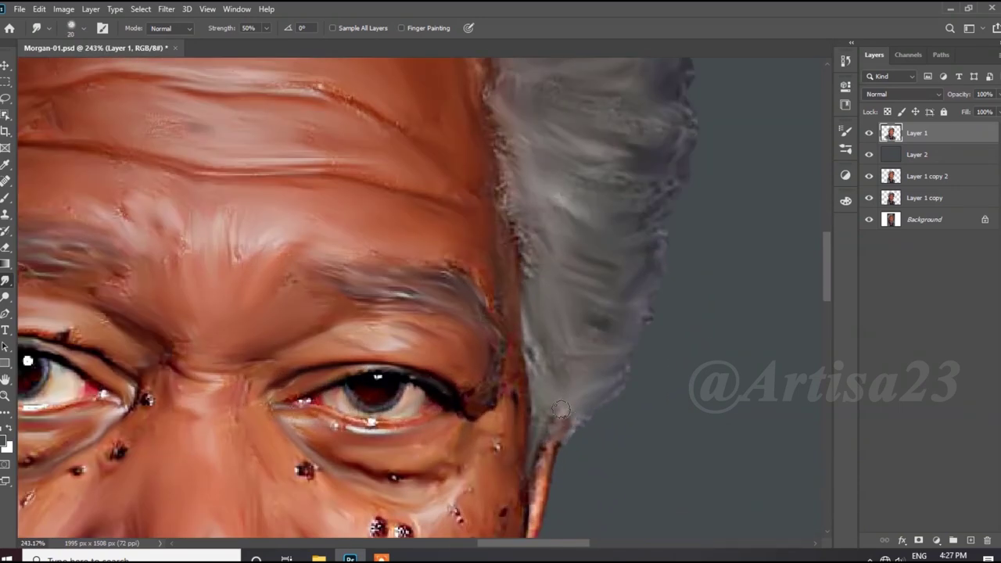
pyautogui.keyDown('alt'); pyautogui.scroll(-4, 562, 409); pyautogui.keyUp('alt')
pyautogui.keyDown('alt'); pyautogui.scroll(3, 495, 191); pyautogui.keyUp('alt')
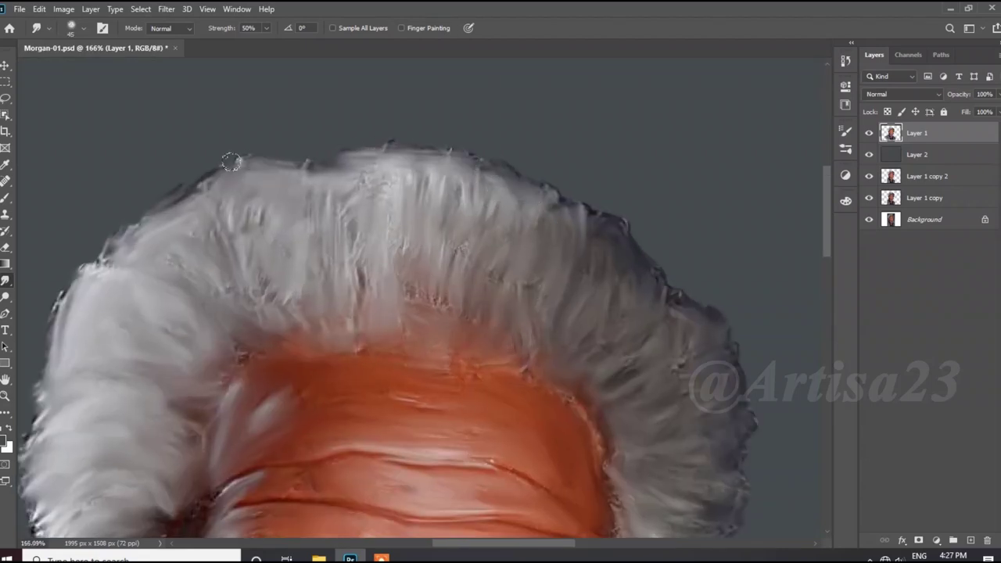
pyautogui.keyDown('alt'); pyautogui.scroll(-3, 230, 162); pyautogui.keyUp('alt')
pyautogui.keyDown('alt'); pyautogui.scroll(-2, 231, 162); pyautogui.keyUp('alt')
pyautogui.keyDown('alt'); pyautogui.scroll(1, 473, 174); pyautogui.keyUp('alt')
# Extend the canvas with the Crop tool to 2289 × 1572 px around the portrait.
pyautogui.press('c')
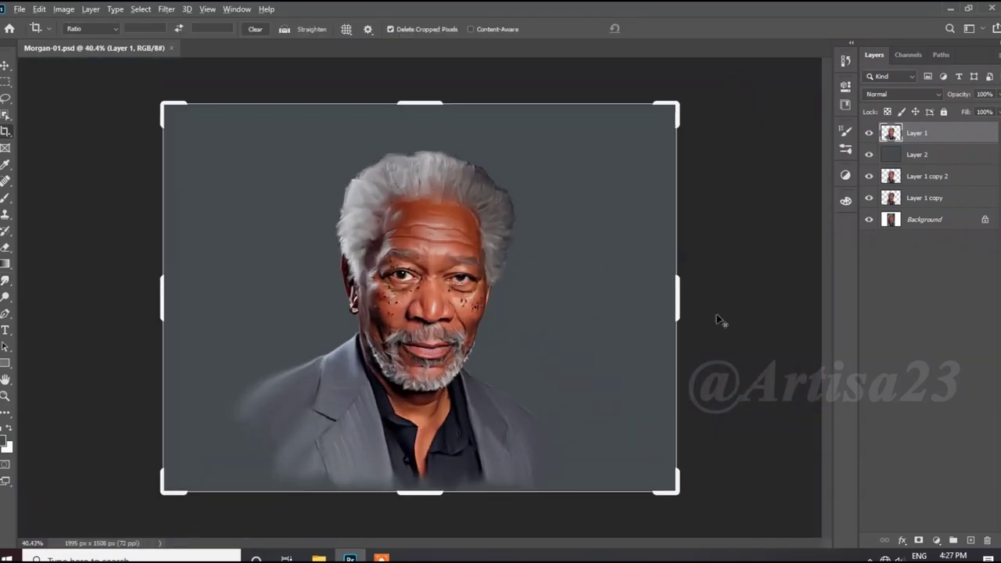
pyautogui.moveTo(677, 298); pyautogui.dragTo(696, 297)
pyautogui.moveTo(420, 102); pyautogui.dragTo(420, 95)
pyautogui.press('Return')
pyautogui.click(916, 153)
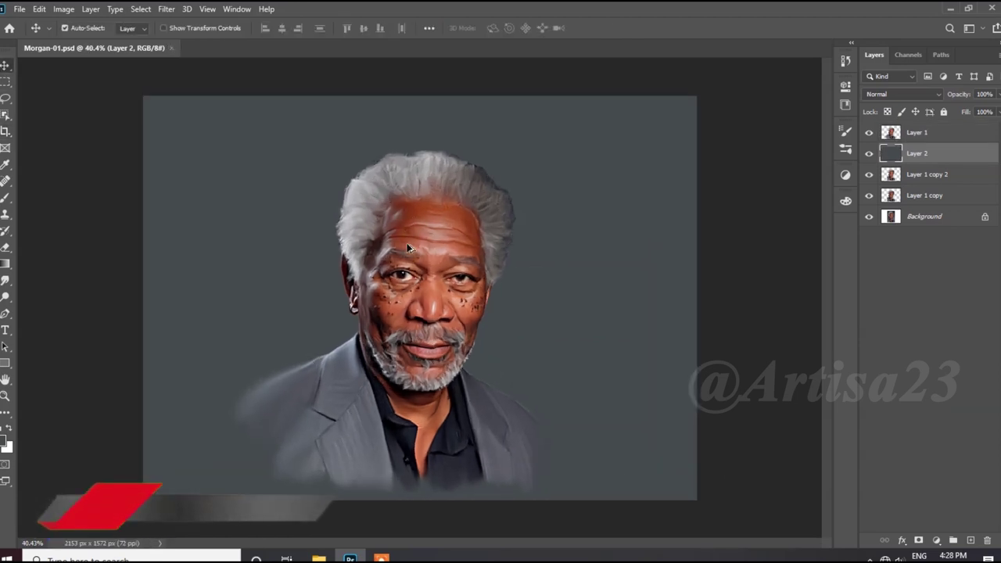
pyautogui.moveTo(672, 277); pyautogui.dragTo(688, 277)
pyautogui.press('Return')
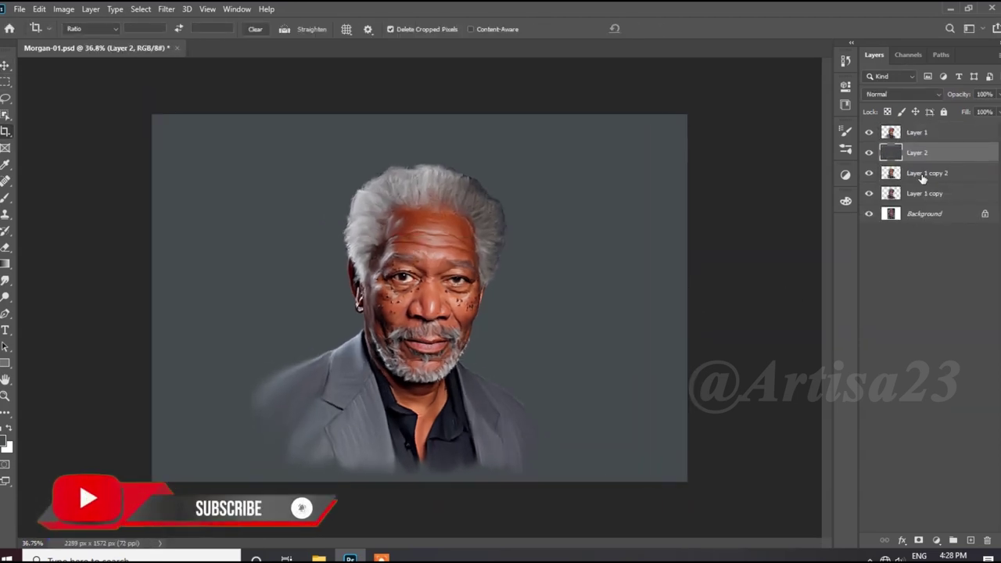
# Choose the cloud brush preset and add a new layer for the background clouds.
pyautogui.press('b')
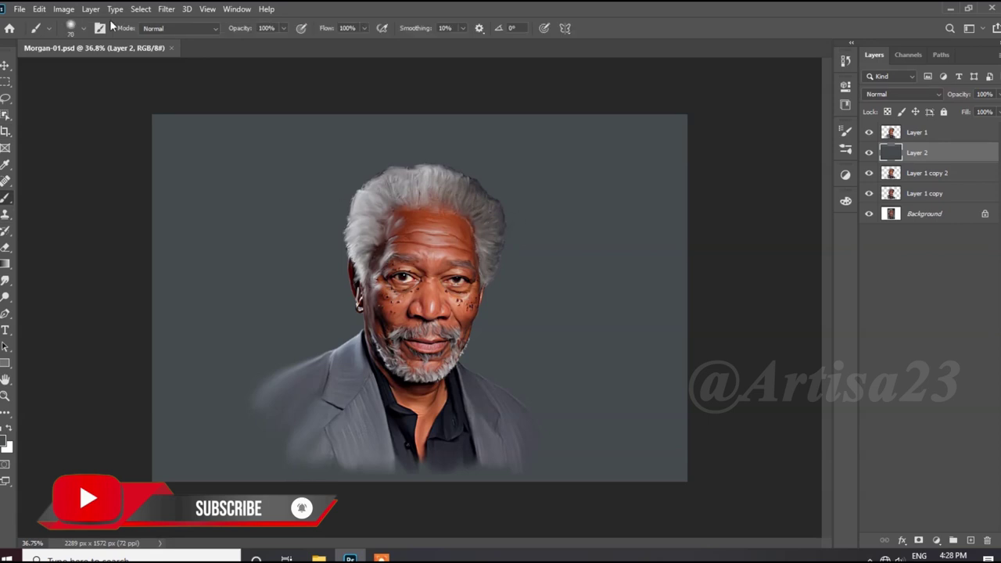
pyautogui.click(100, 28)
pyautogui.click(675, 125)
pyautogui.scroll(-5, 785, 366)
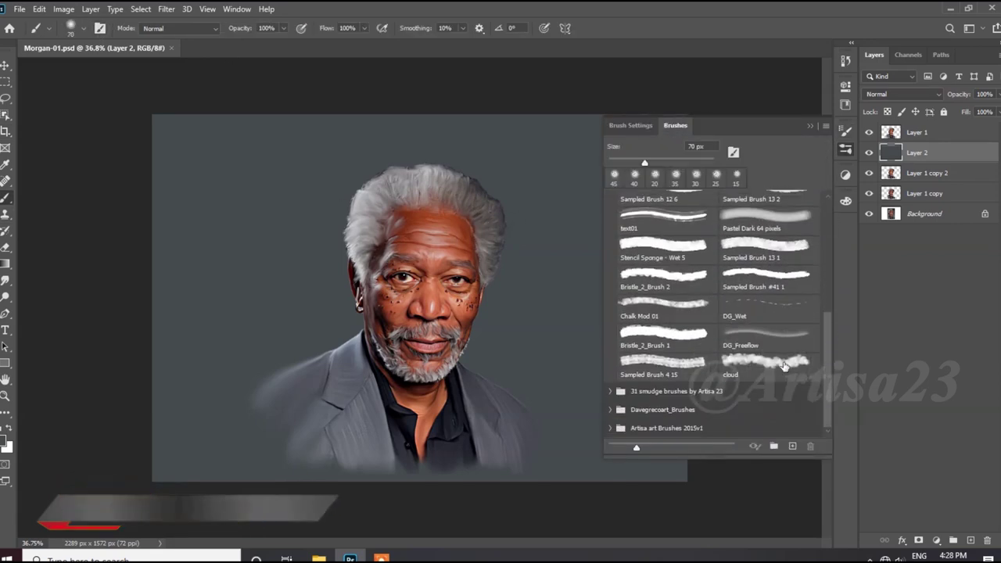
pyautogui.click(784, 366)
pyautogui.hotkey('ctrl', 'shift', 'alt', 'n')
pyautogui.hotkey('ctrl', 's')
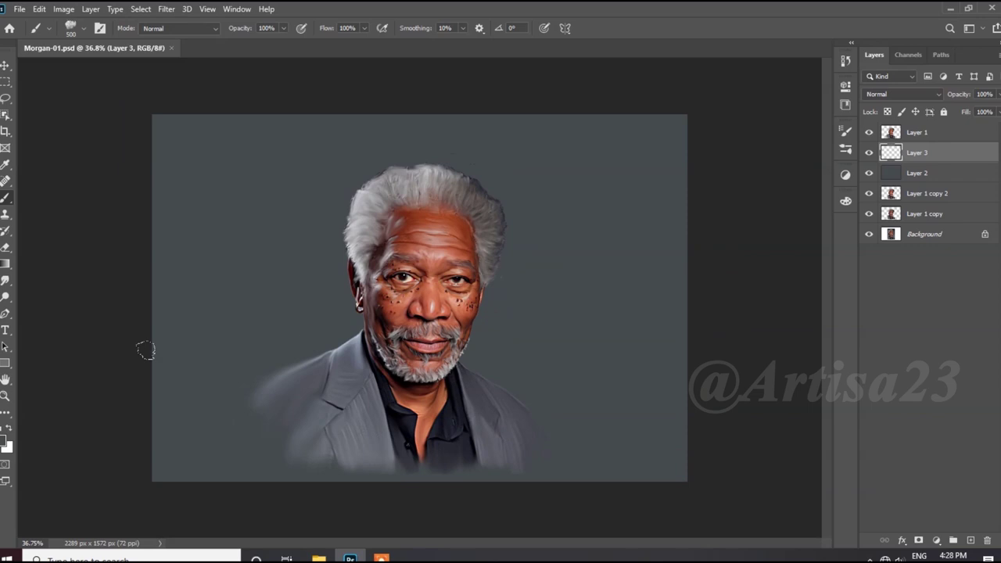
# Paint soft light blue-grey clouds around the head at 55% brush opacity.
pyautogui.click(5, 443)
pyautogui.click(367, 175)
pyautogui.click(637, 109)
pyautogui.moveTo(520, 329); pyautogui.dragTo(508, 188)
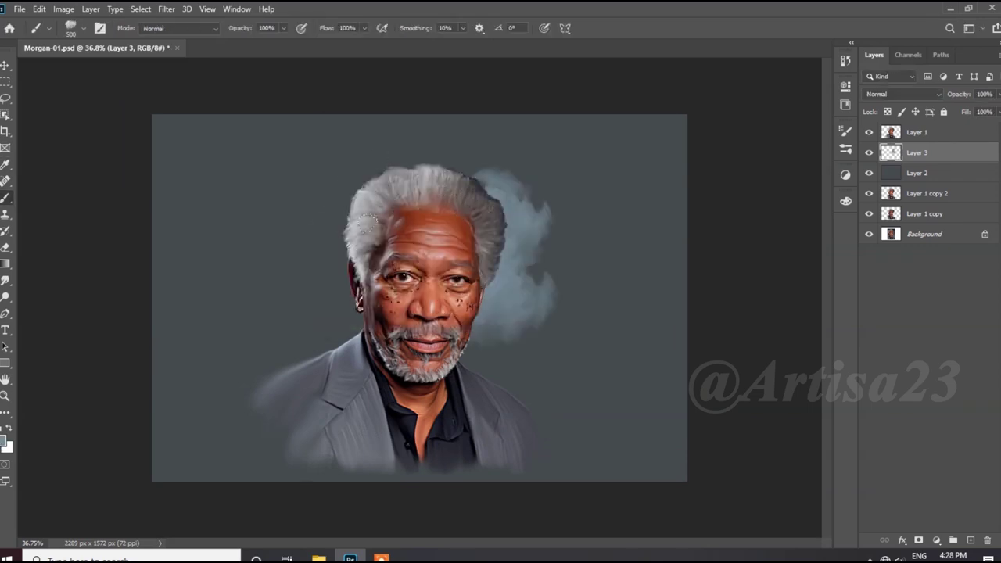
pyautogui.moveTo(365, 222); pyautogui.dragTo(332, 281)
pyautogui.click(284, 28)
pyautogui.moveTo(275, 44); pyautogui.dragTo(261, 44)
pyautogui.moveTo(336, 204)
pyautogui.mouseDown()
pyautogui.moveTo(438, 149)
pyautogui.moveTo(337, 312)
pyautogui.mouseUp()
pyautogui.moveTo(547, 328)
pyautogui.mouseDown()
pyautogui.moveTo(493, 361)
pyautogui.moveTo(579, 422)
pyautogui.mouseUp()
# Shrink the brush to 300 px and paint dark clouds around the figure's background.
pyautogui.press('[')
pyautogui.press('[')
pyautogui.moveTo(438, 438)
pyautogui.mouseDown()
pyautogui.moveTo(524, 329)
pyautogui.moveTo(575, 341)
pyautogui.moveTo(540, 251)
pyautogui.mouseUp()
pyautogui.moveTo(547, 180); pyautogui.dragTo(626, 368)
pyautogui.moveTo(352, 329)
pyautogui.mouseDown()
pyautogui.moveTo(223, 349)
pyautogui.moveTo(188, 392)
pyautogui.mouseUp()
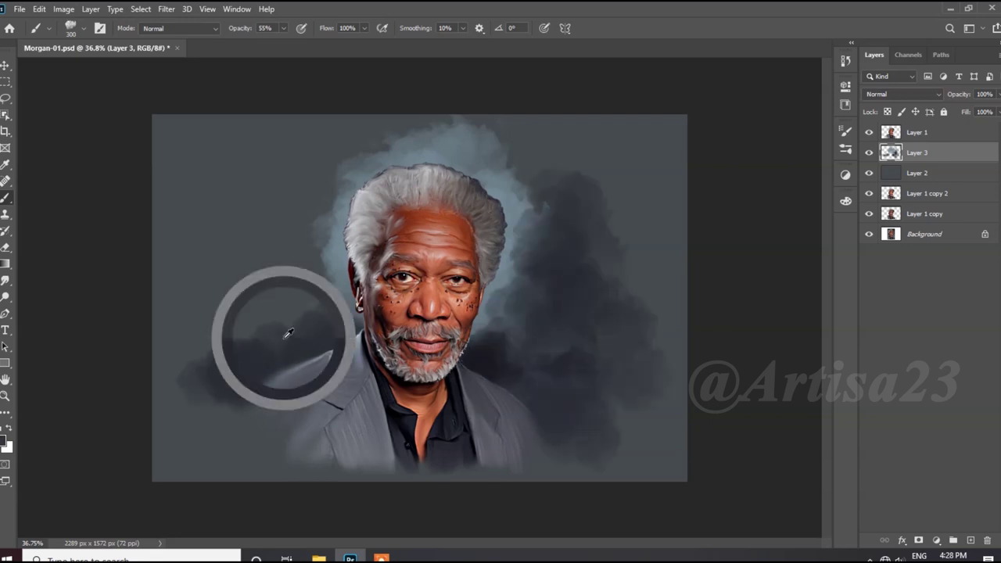
pyautogui.moveTo(293, 242)
pyautogui.mouseDown()
pyautogui.moveTo(331, 206)
pyautogui.moveTo(534, 172)
pyautogui.moveTo(344, 166)
pyautogui.mouseUp()
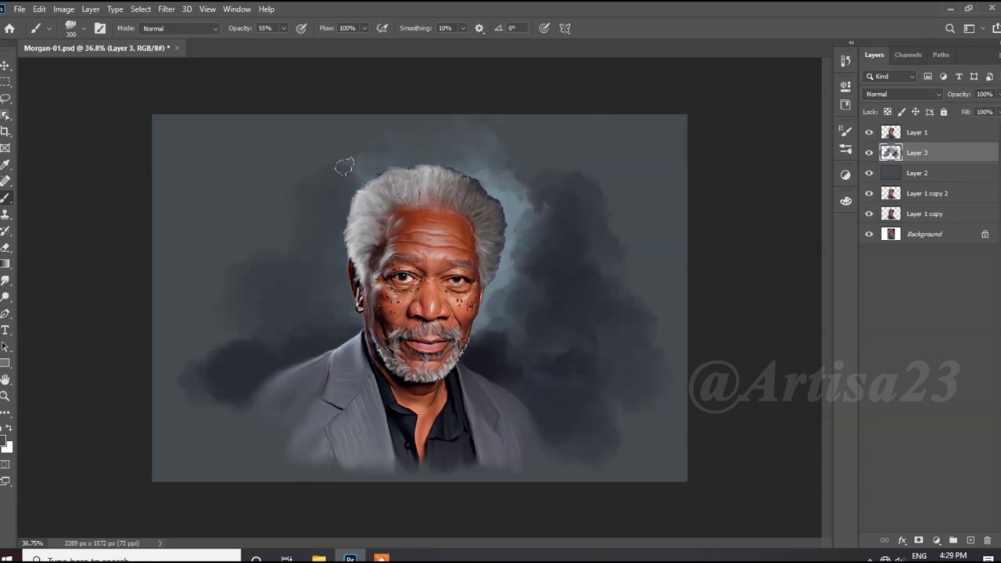
pyautogui.moveTo(209, 342); pyautogui.dragTo(266, 227)
pyautogui.moveTo(219, 405); pyautogui.dragTo(272, 433)
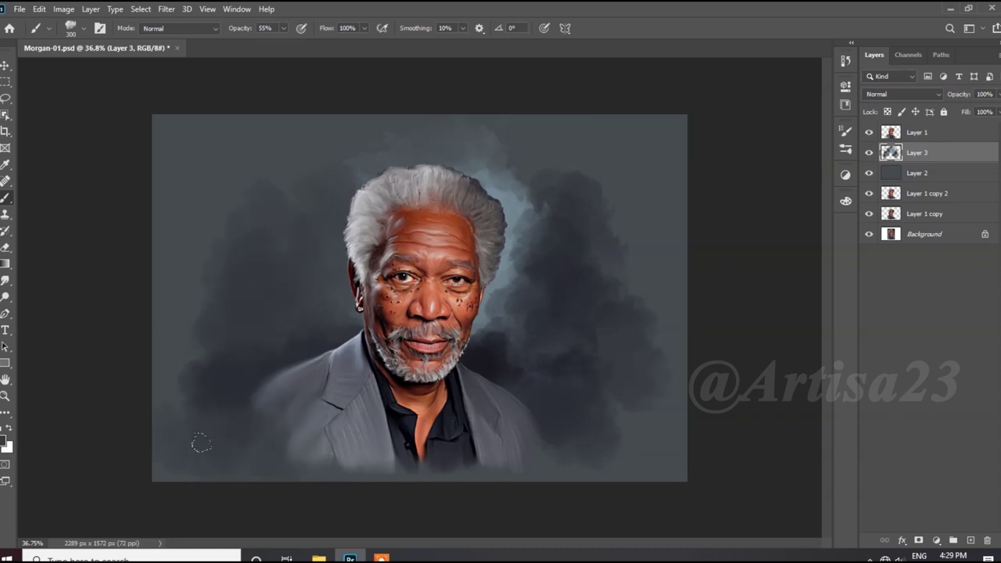
pyautogui.moveTo(358, 327)
pyautogui.mouseDown()
pyautogui.moveTo(257, 362)
pyautogui.moveTo(344, 242)
pyautogui.mouseUp()
pyautogui.moveTo(180, 381); pyautogui.dragTo(202, 296)
pyautogui.moveTo(622, 419); pyautogui.dragTo(583, 468)
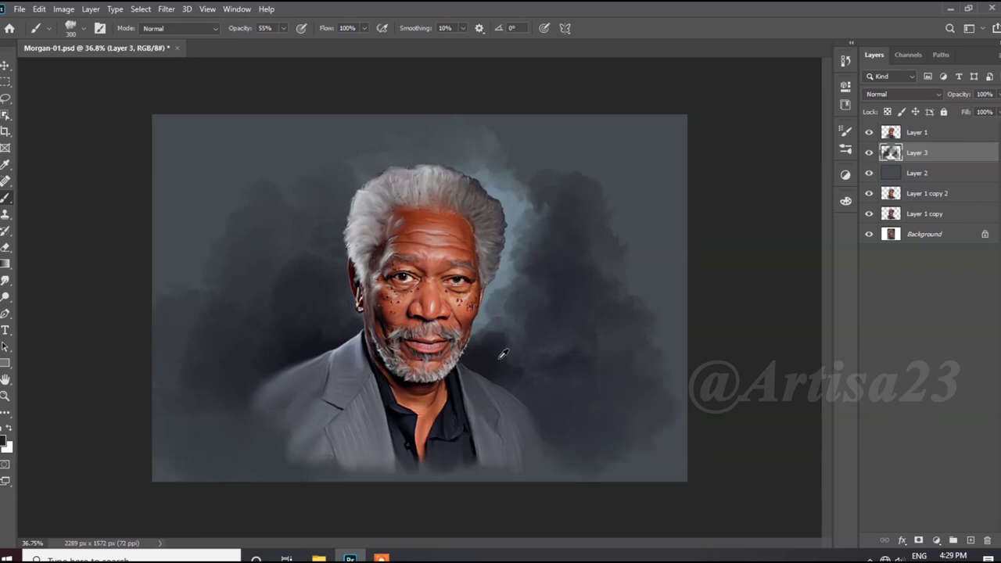
# Refine the clouds with sampled colours, brightening right of the face and darkening around the shoulders.
pyautogui.keyDown('alt'); pyautogui.click(504, 299); pyautogui.keyUp('alt')
pyautogui.moveTo(504, 298); pyautogui.dragTo(480, 326)
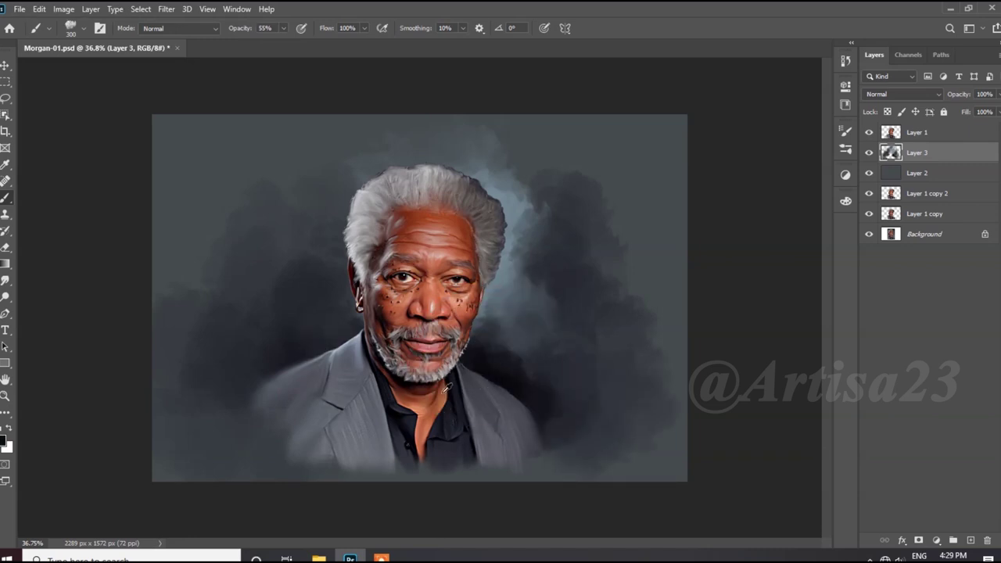
pyautogui.moveTo(337, 329); pyautogui.dragTo(291, 362)
pyautogui.moveTo(344, 302); pyautogui.dragTo(312, 431)
pyautogui.moveTo(545, 430)
pyautogui.mouseDown()
pyautogui.moveTo(634, 413)
pyautogui.moveTo(675, 335)
pyautogui.mouseUp()
pyautogui.keyDown('alt'); pyautogui.click(524, 220); pyautogui.keyUp('alt')
pyautogui.moveTo(540, 243); pyautogui.dragTo(485, 321)
pyautogui.keyDown('alt'); pyautogui.click(571, 232); pyautogui.keyUp('alt')
pyautogui.moveTo(612, 250); pyautogui.dragTo(570, 186)
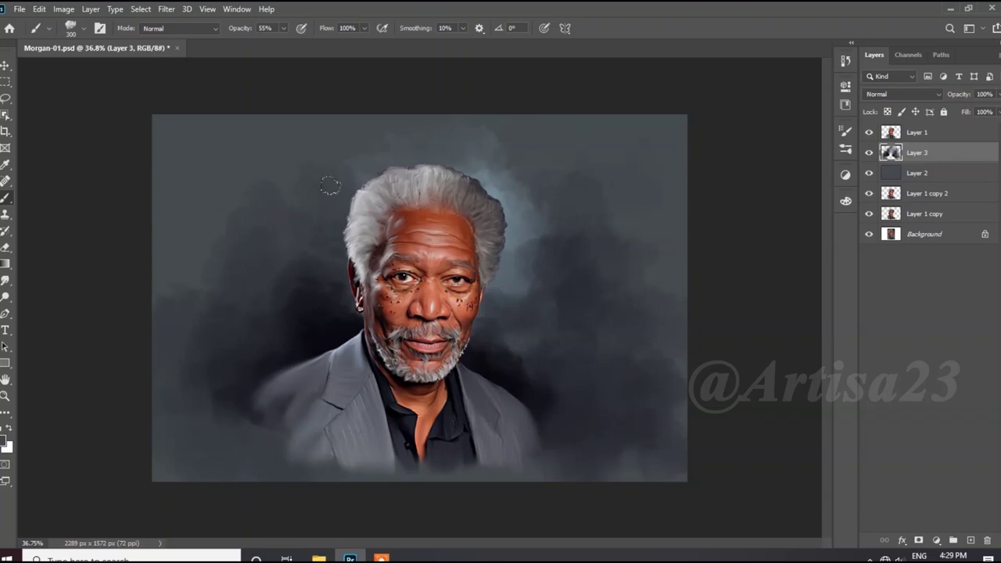
pyautogui.moveTo(441, 151); pyautogui.dragTo(532, 153)
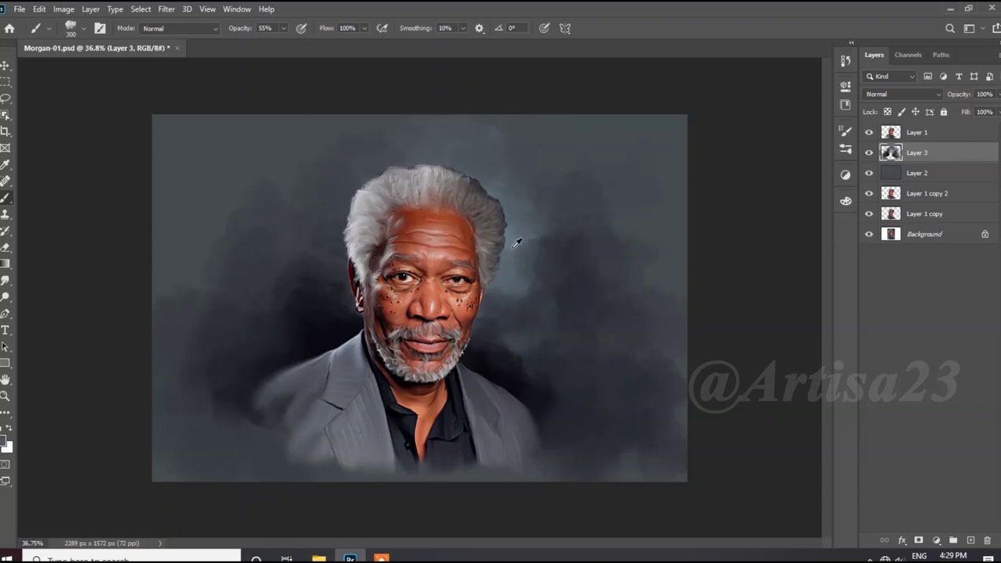
# Darken the background above the hair and dab dark clouds along both lower edges.
pyautogui.keyDown('alt'); pyautogui.click(490, 172); pyautogui.keyUp('alt')
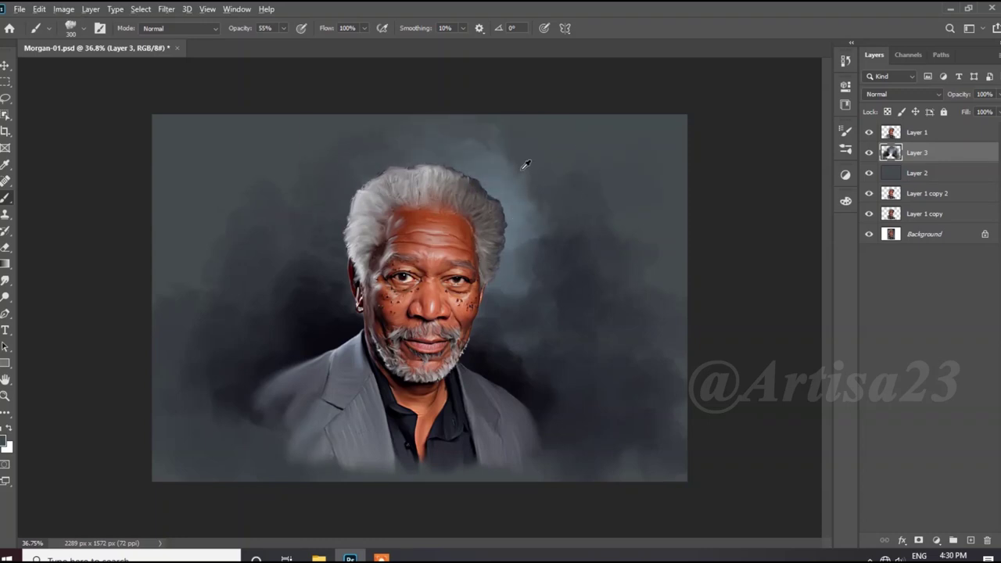
pyautogui.keyDown('alt'); pyautogui.click(577, 177); pyautogui.keyUp('alt')
pyautogui.moveTo(539, 130); pyautogui.dragTo(459, 107)
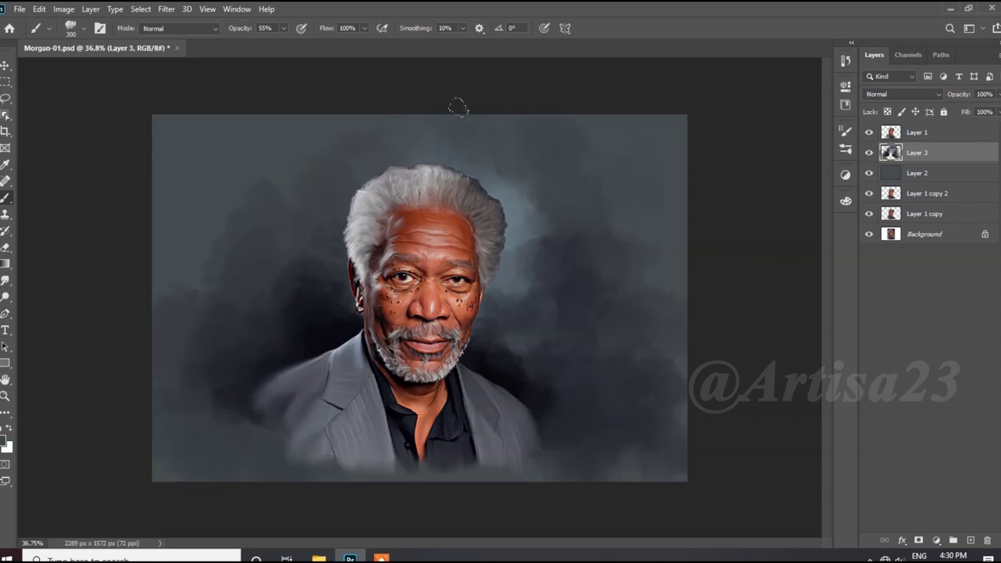
pyautogui.moveTo(180, 287); pyautogui.dragTo(253, 226)
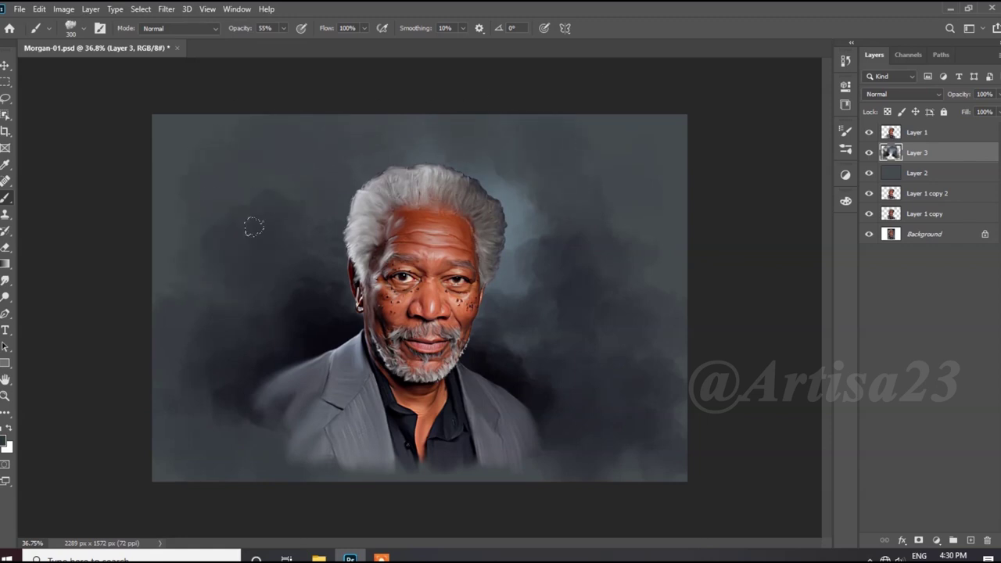
pyautogui.moveTo(548, 375); pyautogui.dragTo(633, 352)
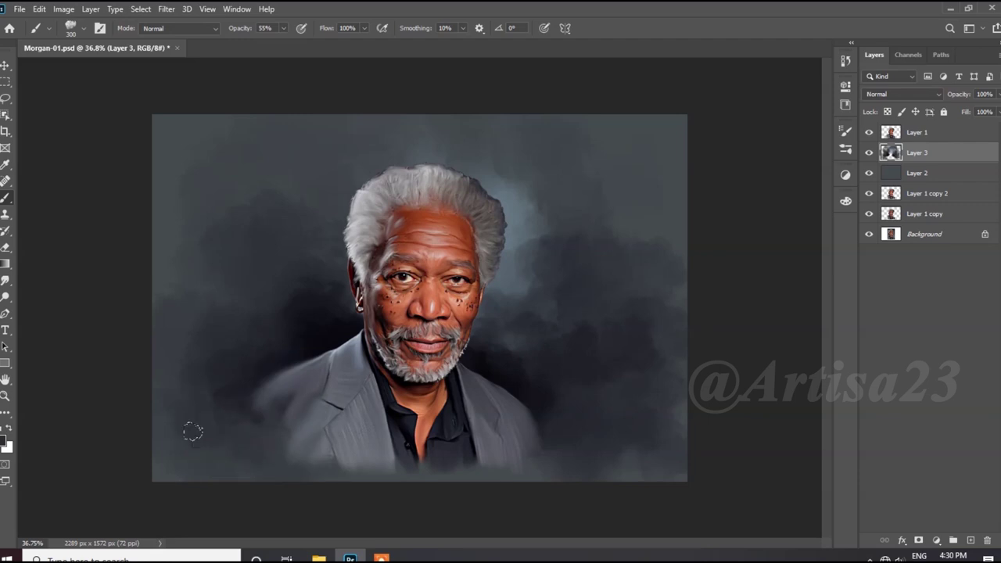
pyautogui.moveTo(190, 429); pyautogui.dragTo(215, 454)
pyautogui.moveTo(628, 435); pyautogui.dragTo(649, 454)
pyautogui.moveTo(170, 368); pyautogui.dragTo(168, 398)
pyautogui.scroll(-1, 514, 305)
pyautogui.scroll(1, 514, 305)
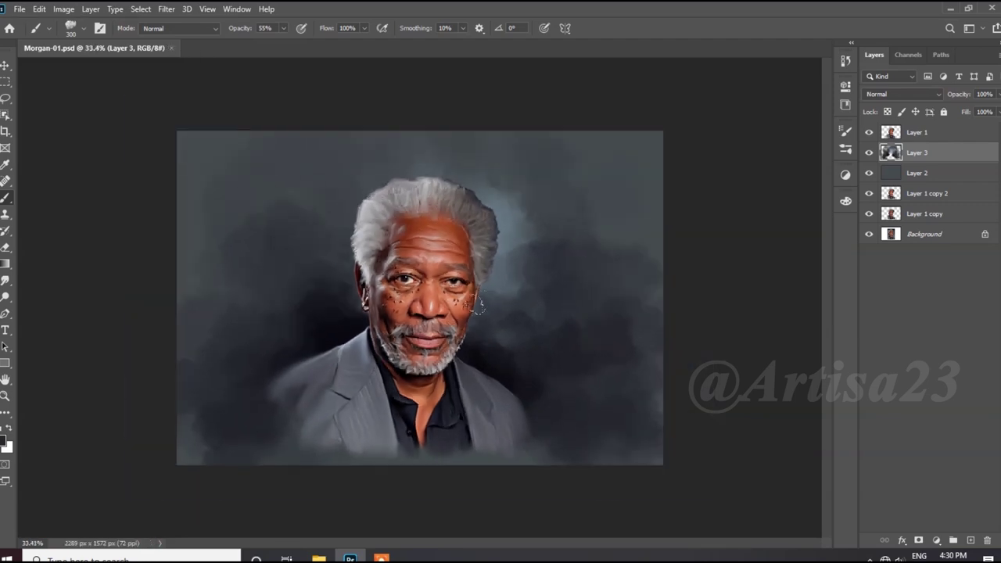
# Paint a light-blue glow beside and above the hair.
pyautogui.click(5, 443)
pyautogui.moveTo(476, 217); pyautogui.dragTo(379, 164)
pyautogui.press('Return')
pyautogui.moveTo(516, 220); pyautogui.dragTo(540, 280)
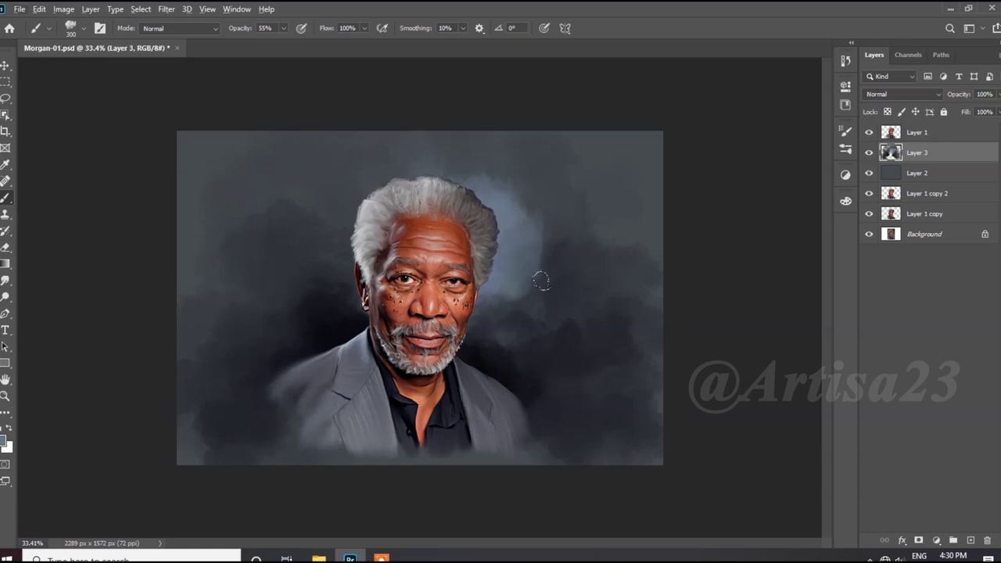
pyautogui.moveTo(383, 167); pyautogui.dragTo(470, 166)
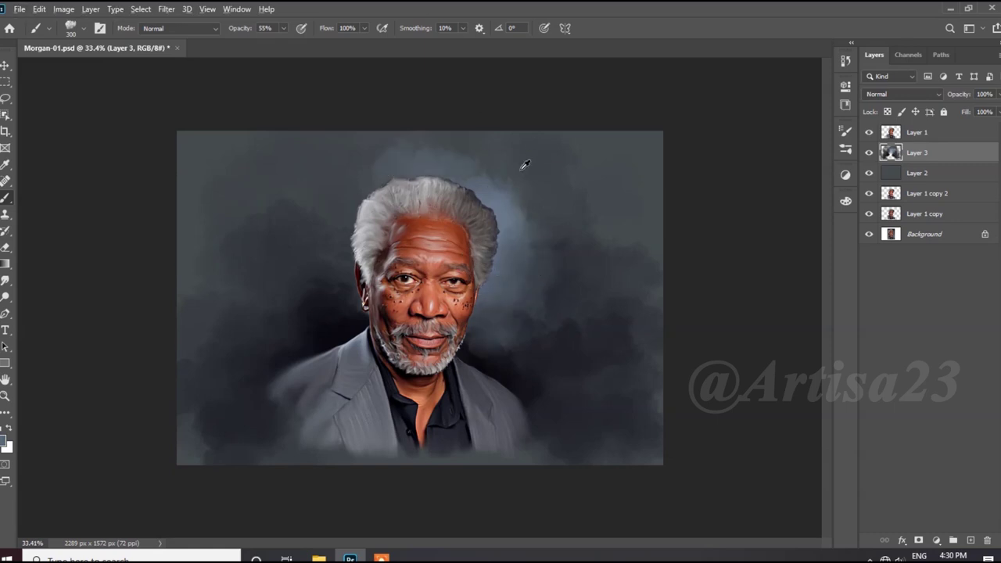
pyautogui.moveTo(356, 197); pyautogui.dragTo(322, 254)
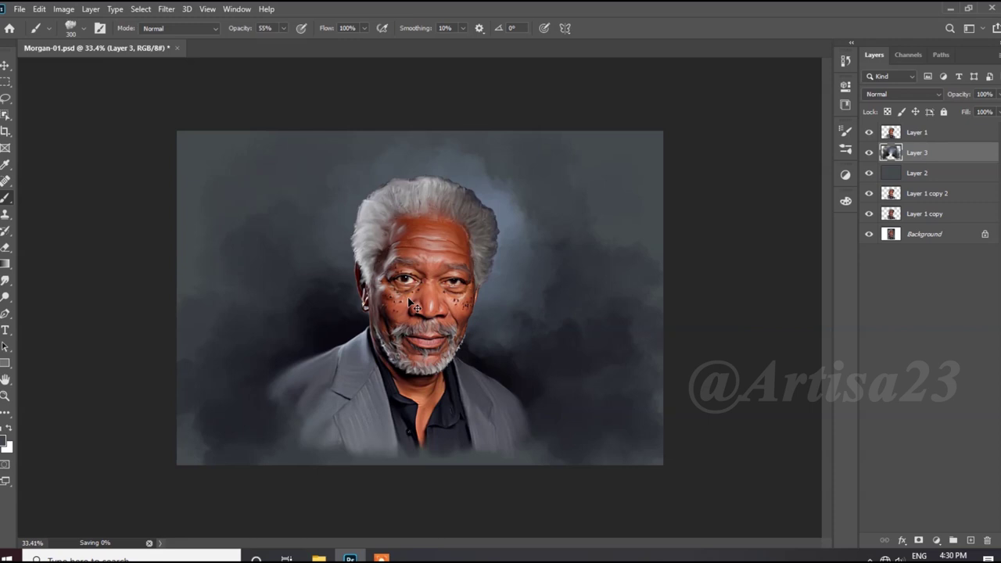
# Set the foreground to dark purple 584c5f and brush a faint purple stroke in the background.
pyautogui.click(5, 443)
pyautogui.write('584c5f')
pyautogui.press('Return')
pyautogui.moveTo(545, 315); pyautogui.dragTo(564, 324)
# Sample darker background colours from the canvas and add a new empty layer above Layer 3.
pyautogui.click(6, 444)
pyautogui.click(621, 109)
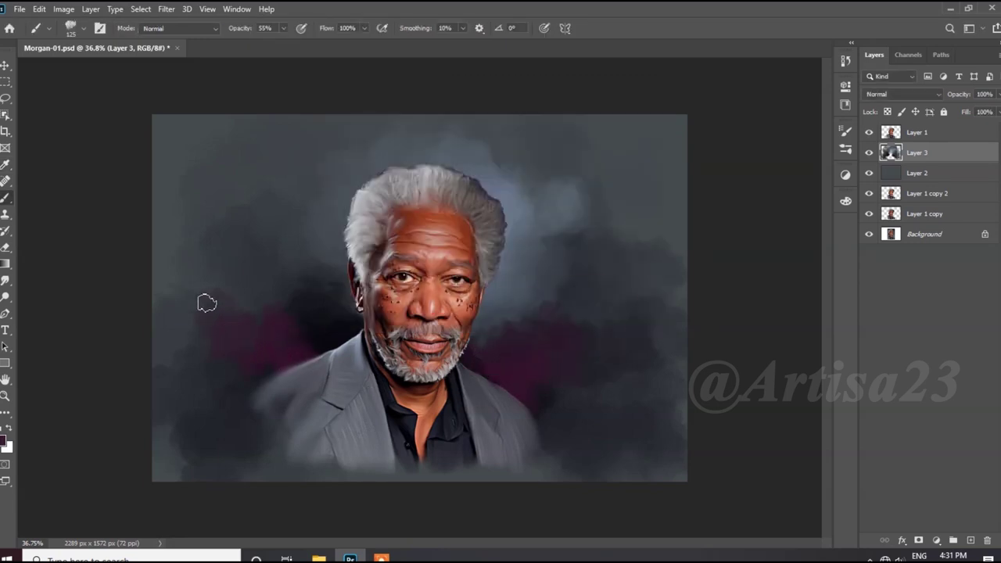
pyautogui.keyDown('alt'); pyautogui.click(268, 297); pyautogui.keyUp('alt')
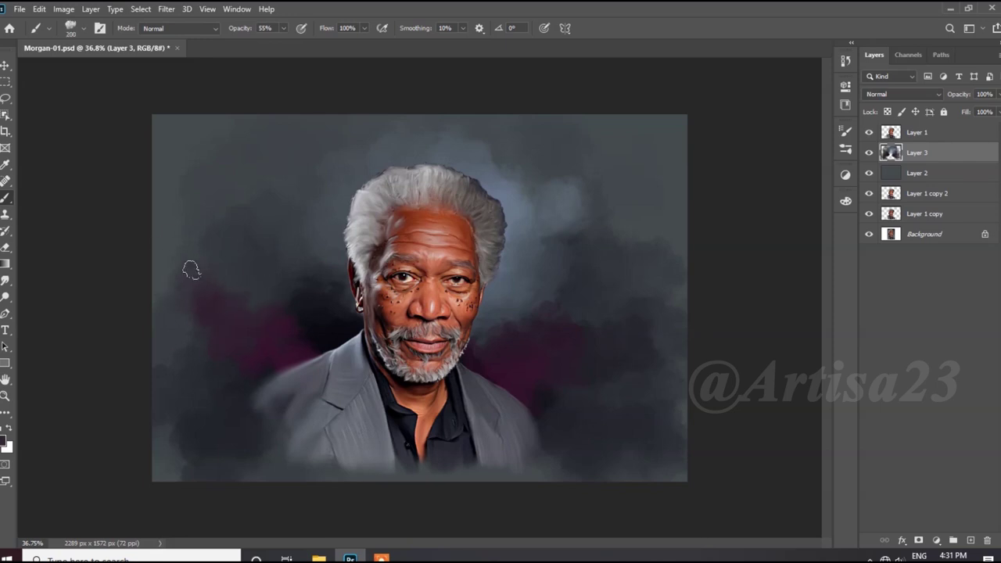
pyautogui.keyDown('alt'); pyautogui.click(530, 373); pyautogui.keyUp('alt')
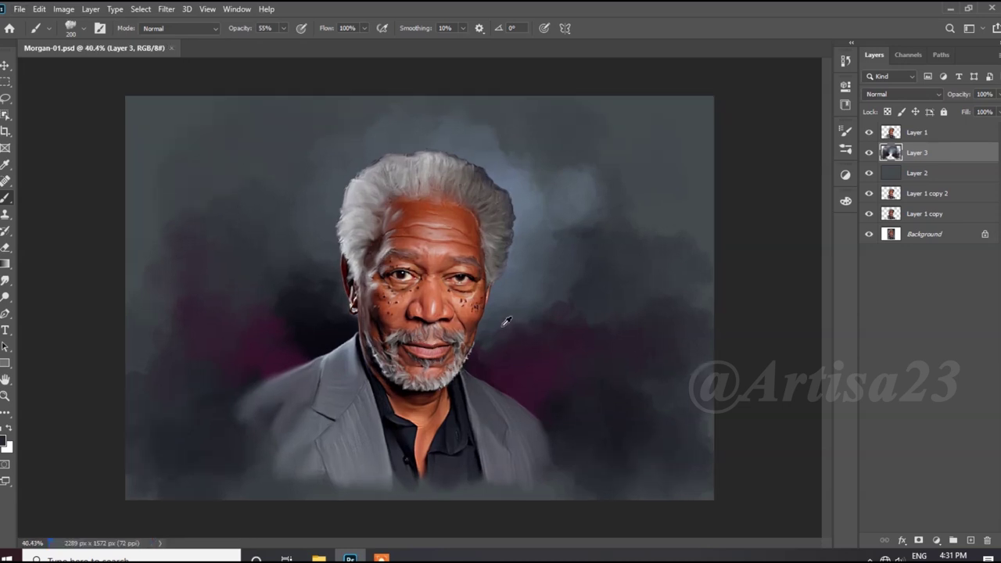
pyautogui.click(970, 540)
pyautogui.click(5, 442)
# Dab a sampled dark background colour onto the lower-right background, then bring up the merge menu for Layers 3 and 4.
pyautogui.press('Return')
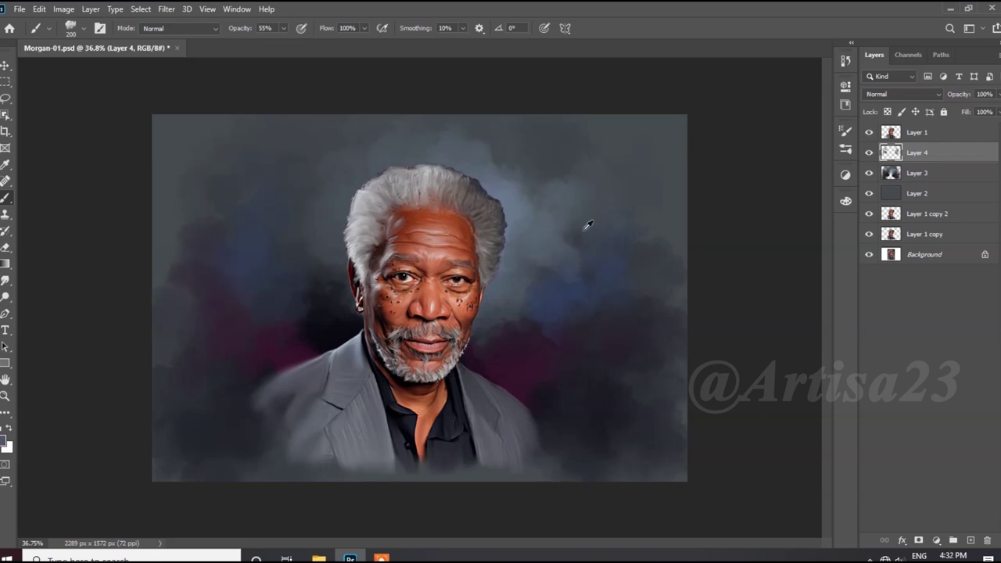
pyautogui.click(479, 145)
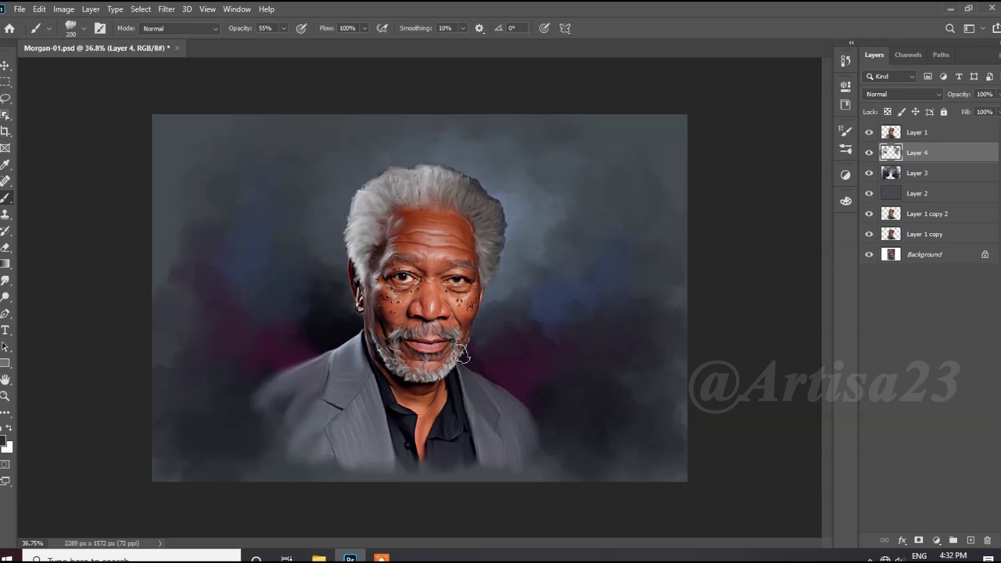
pyautogui.keyDown('alt'); pyautogui.click(527, 294); pyautogui.keyUp('alt')
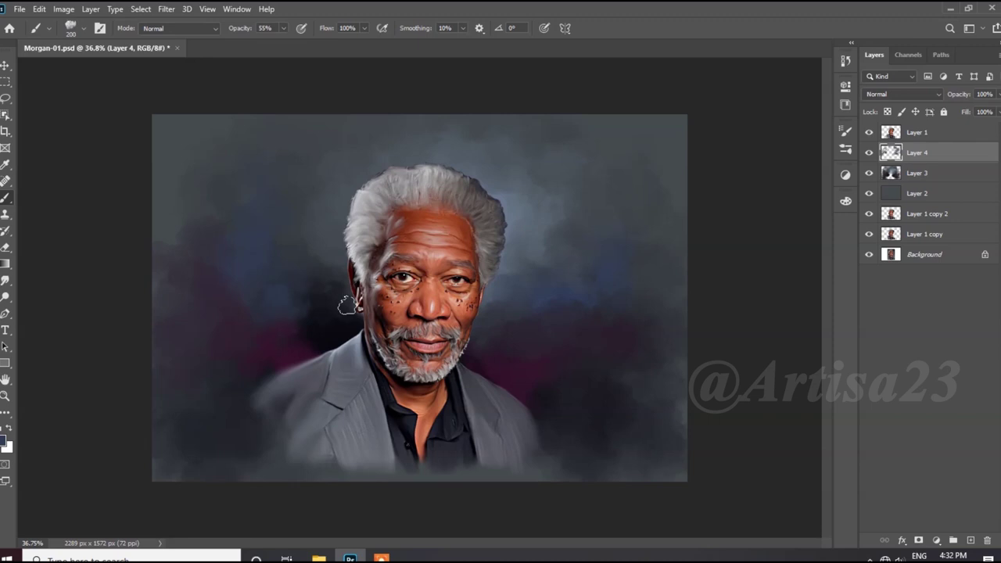
pyautogui.scroll(-1, 527, 320)
pyautogui.scroll(1, 509, 320)
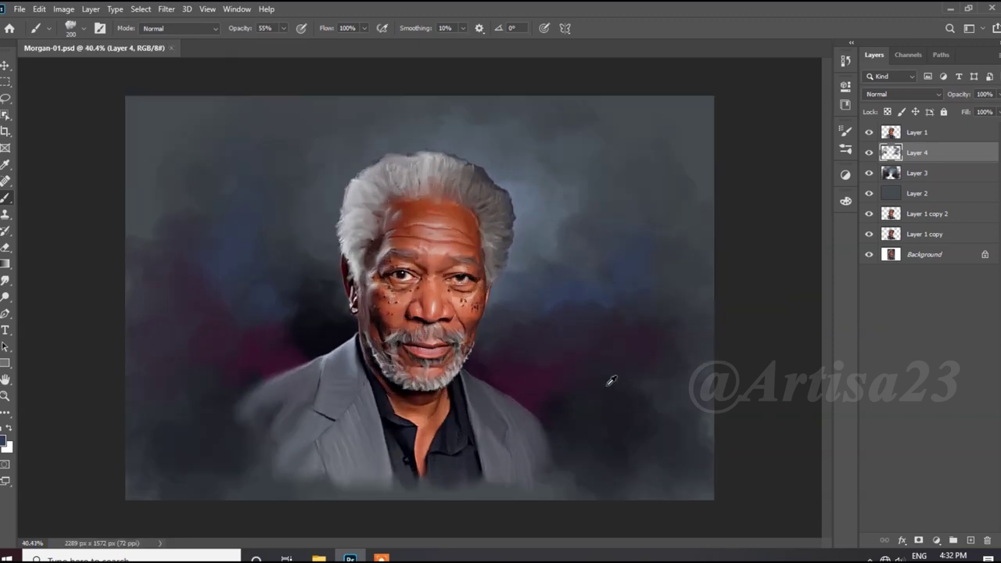
pyautogui.click(689, 394)
pyautogui.click(652, 438)
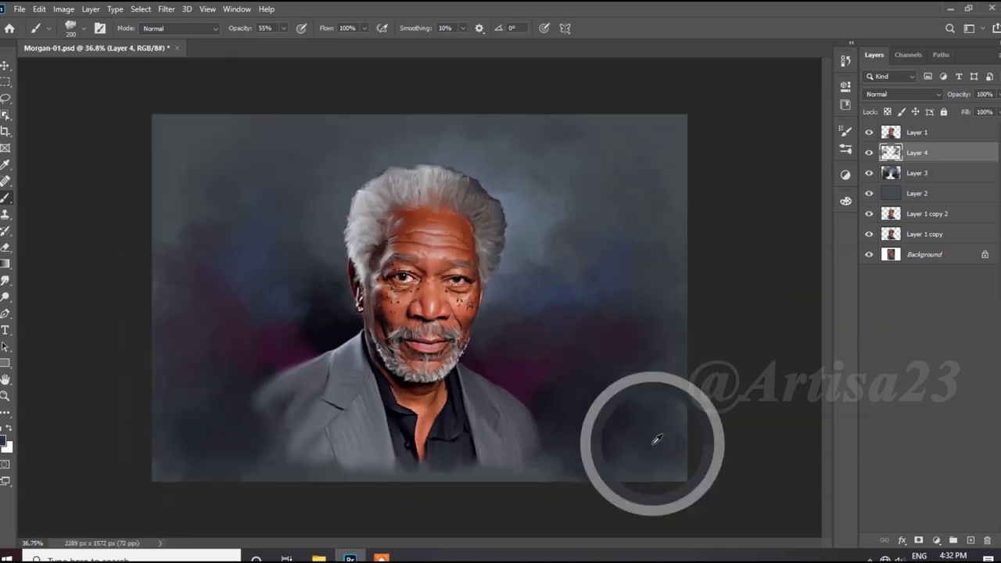
pyautogui.scroll(-1, 614, 387)
pyautogui.scroll(2, 576, 336)
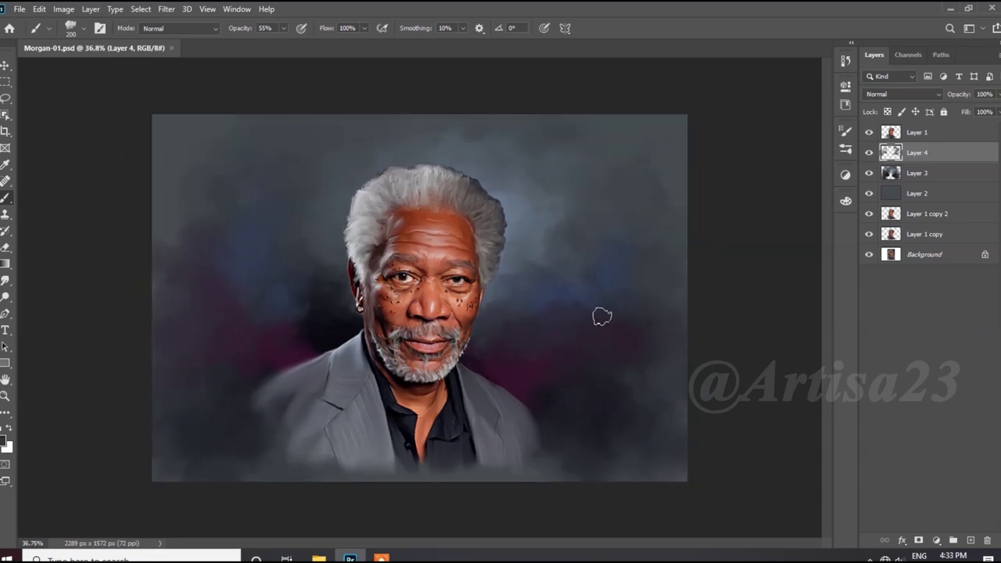
pyautogui.rightClick(916, 173)
# Merge Layer 3 into Layer 4.
pyautogui.click(782, 386)
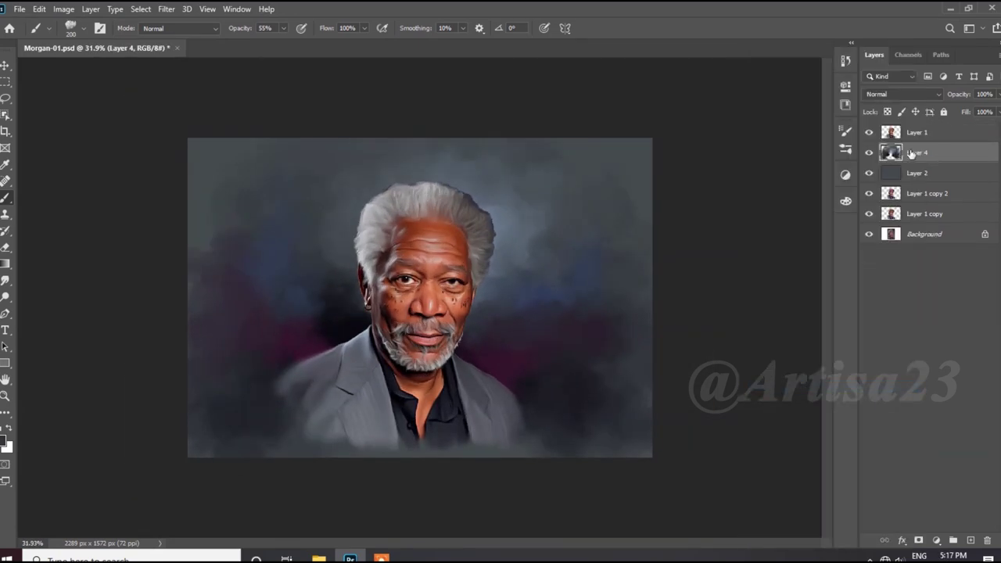
pyautogui.scroll(1, 420, 298)
pyautogui.scroll(3, 466, 532)
pyautogui.scroll(-2, 467, 532)
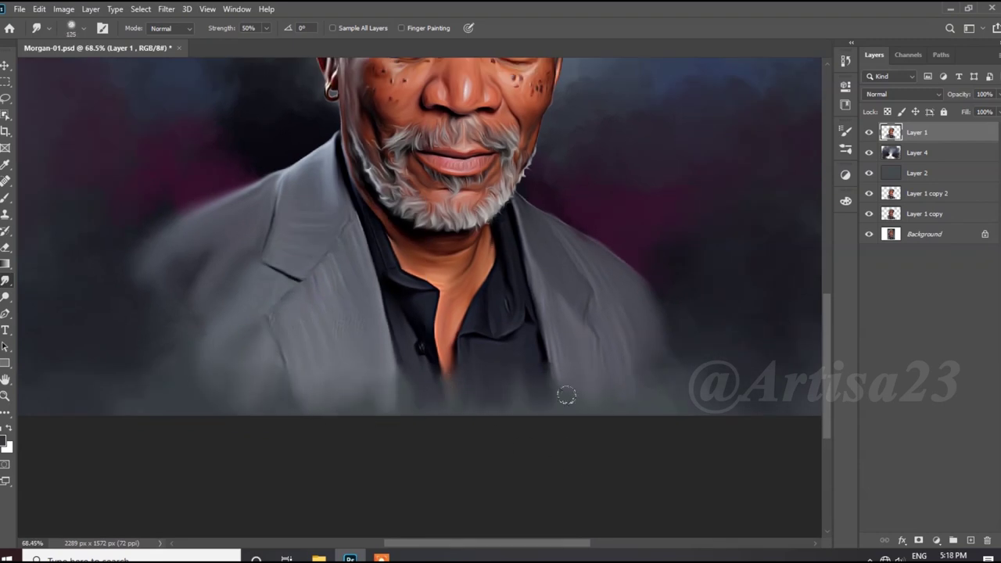
# Re-centre the view on the face and add a new empty layer at the top for the hair.
pyautogui.press('h')
pyautogui.moveTo(393, 470); pyautogui.dragTo(469, 324)
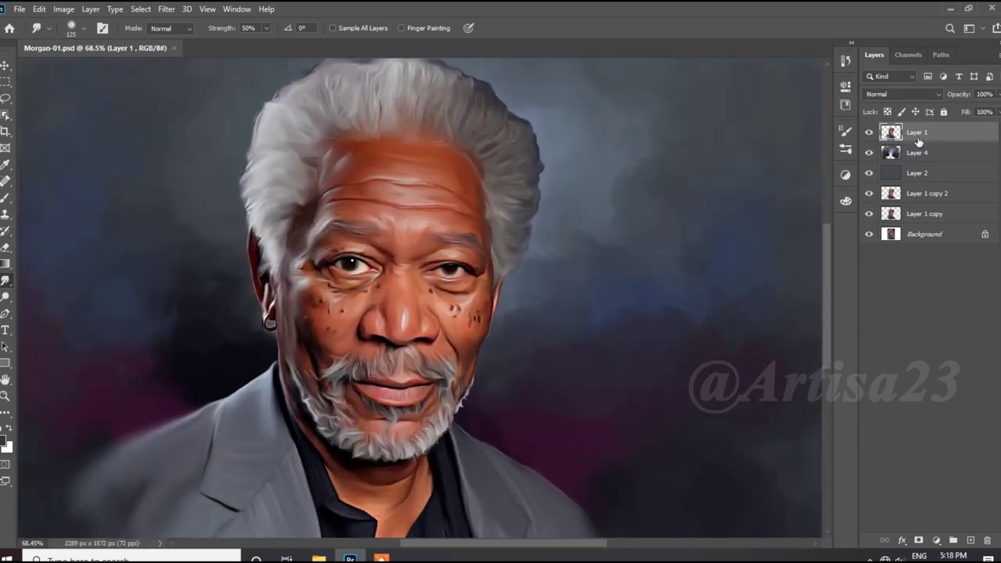
pyautogui.click(972, 542)
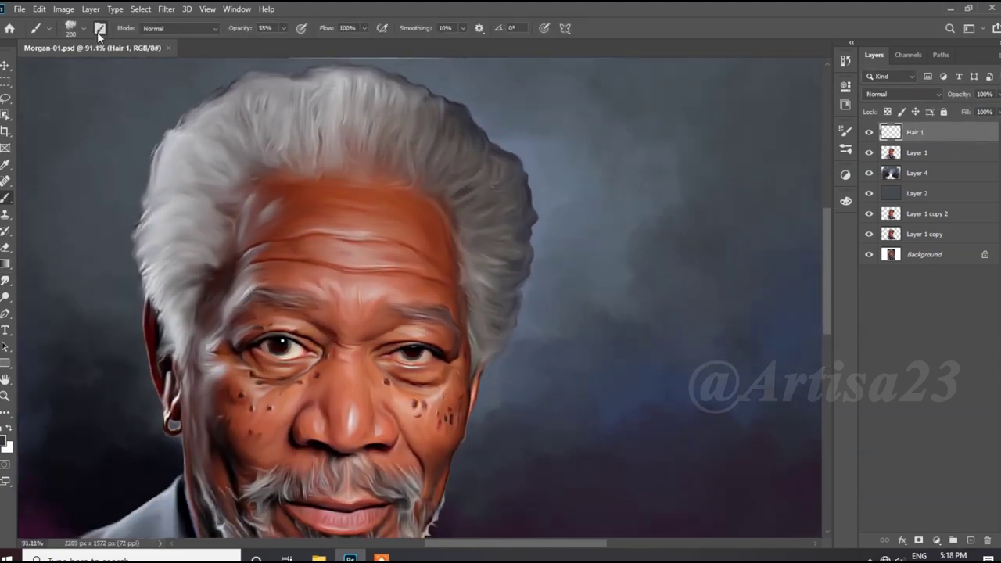
# Choose a Hard Round brush from General Brushes and paint the first thin strands on the hair edge.
pyautogui.click(675, 125)
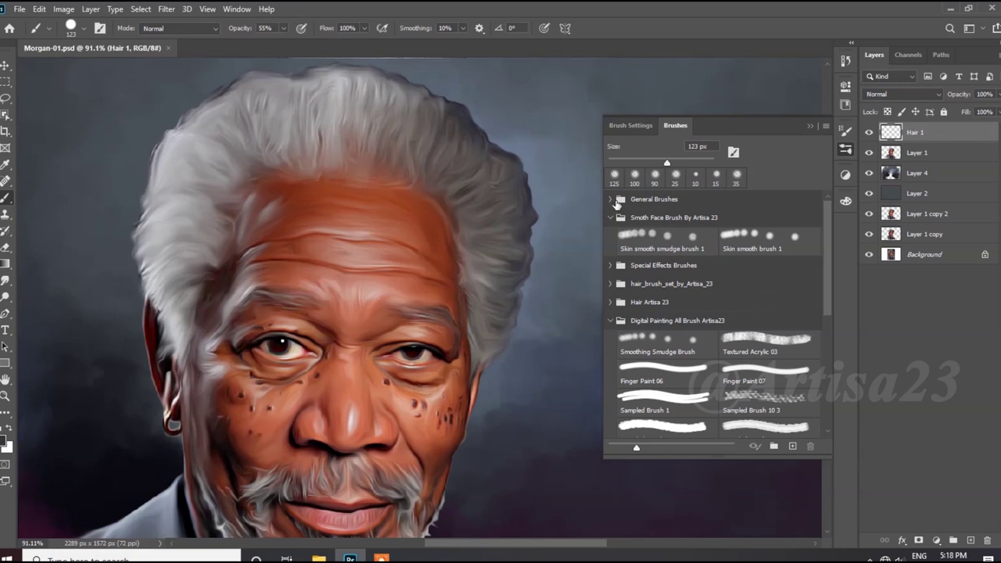
pyautogui.click(610, 199)
pyautogui.click(763, 223)
pyautogui.click(810, 125)
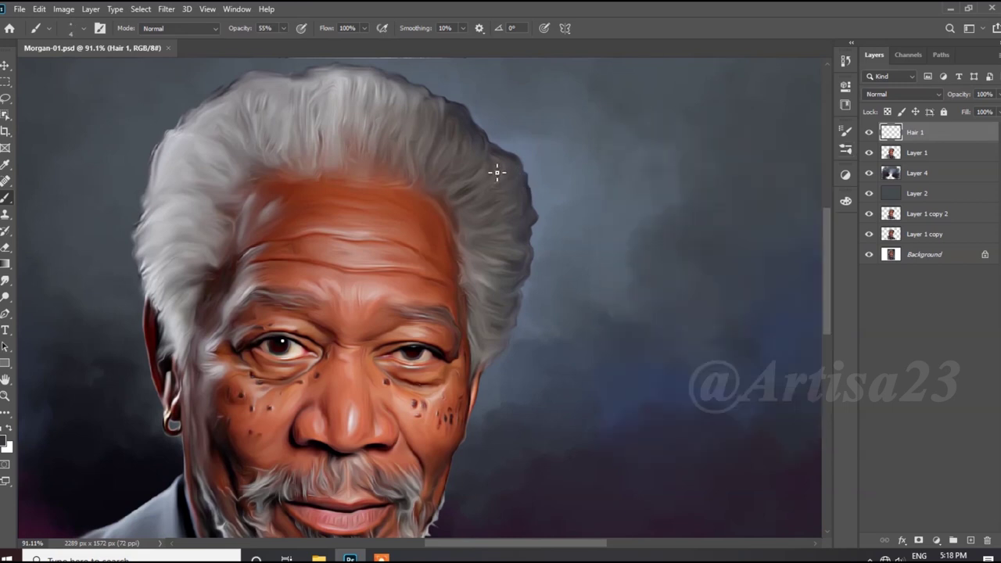
pyautogui.scroll(3, 493, 165)
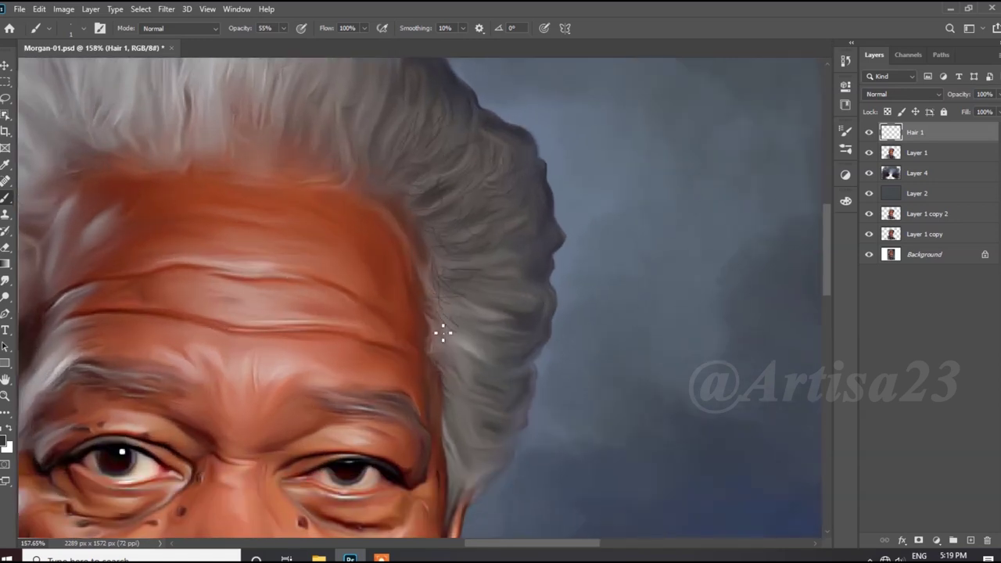
pyautogui.moveTo(443, 332); pyautogui.dragTo(431, 269)
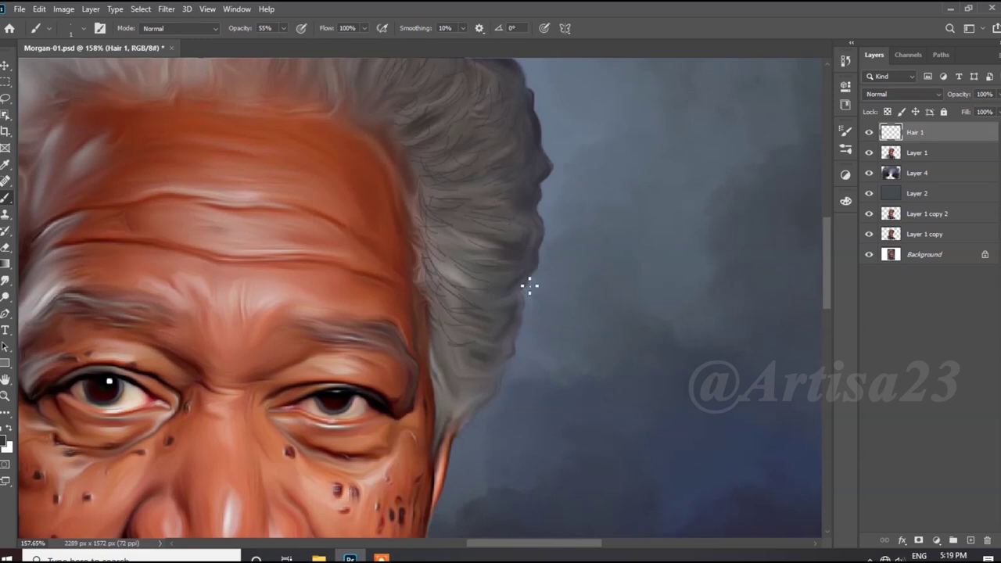
pyautogui.moveTo(436, 355); pyautogui.dragTo(434, 374)
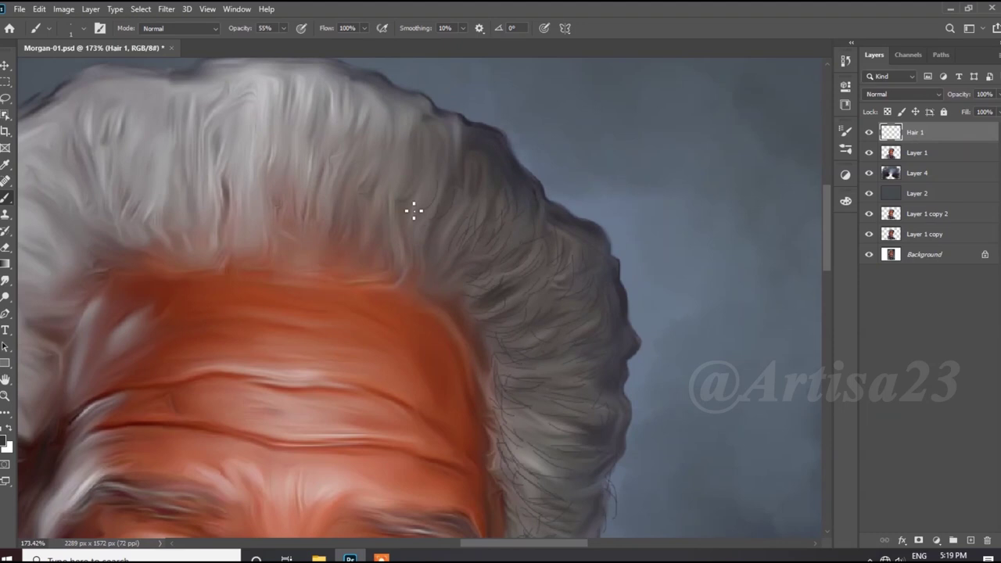
# Paint thin dark strands near the top of the hair and above the forehead.
pyautogui.moveTo(356, 175); pyautogui.dragTo(283, 207)
pyautogui.moveTo(367, 164)
pyautogui.mouseDown()
pyautogui.moveTo(362, 134)
pyautogui.moveTo(376, 89)
pyautogui.mouseUp()
pyautogui.moveTo(397, 132)
pyautogui.mouseDown()
pyautogui.moveTo(394, 188)
pyautogui.moveTo(362, 152)
pyautogui.moveTo(358, 123)
pyautogui.moveTo(383, 108)
pyautogui.mouseUp()
pyautogui.scroll(-1, 358, 123)
pyautogui.moveTo(270, 203)
pyautogui.mouseDown()
pyautogui.moveTo(250, 229)
pyautogui.moveTo(293, 185)
pyautogui.mouseUp()
pyautogui.click(461, 29)
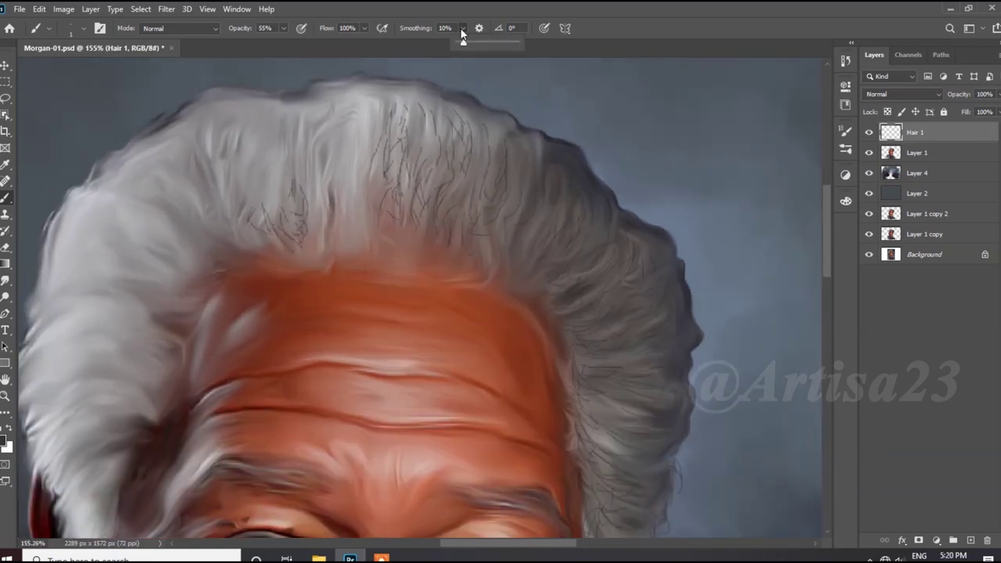
pyautogui.click(461, 64)
pyautogui.moveTo(333, 200); pyautogui.dragTo(326, 174)
pyautogui.moveTo(321, 219); pyautogui.dragTo(312, 189)
# Lower stroke smoothing to 14% and paint dark strands along the front and left hairline.
pyautogui.click(462, 29)
pyautogui.moveTo(462, 46); pyautogui.dragTo(457, 45)
pyautogui.moveTo(306, 155); pyautogui.dragTo(297, 132)
pyautogui.moveTo(311, 190); pyautogui.dragTo(303, 177)
pyautogui.moveTo(226, 181)
pyautogui.mouseDown()
pyautogui.moveTo(213, 144)
pyautogui.moveTo(194, 137)
pyautogui.mouseUp()
pyautogui.moveTo(249, 244); pyautogui.dragTo(226, 201)
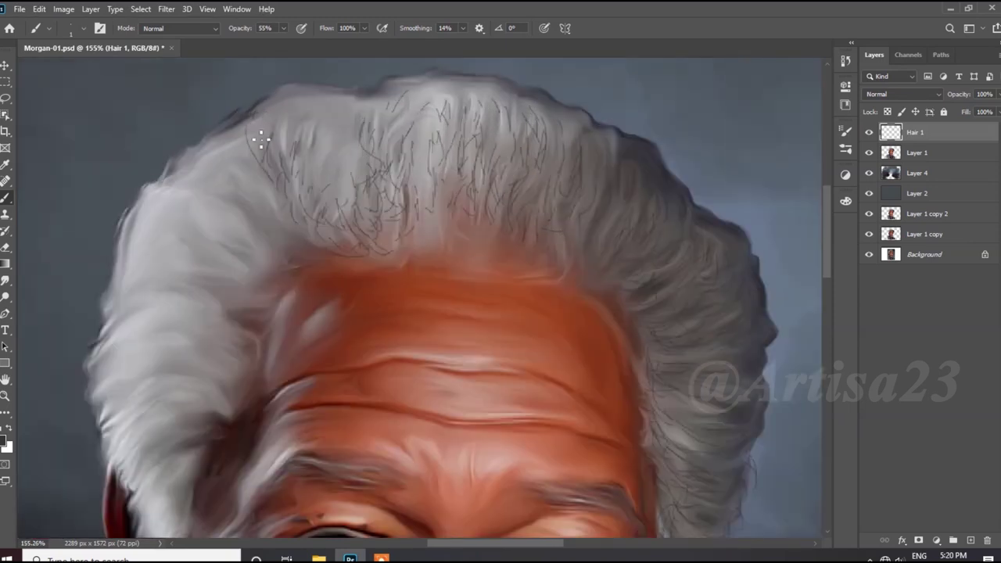
pyautogui.moveTo(262, 139); pyautogui.dragTo(252, 118)
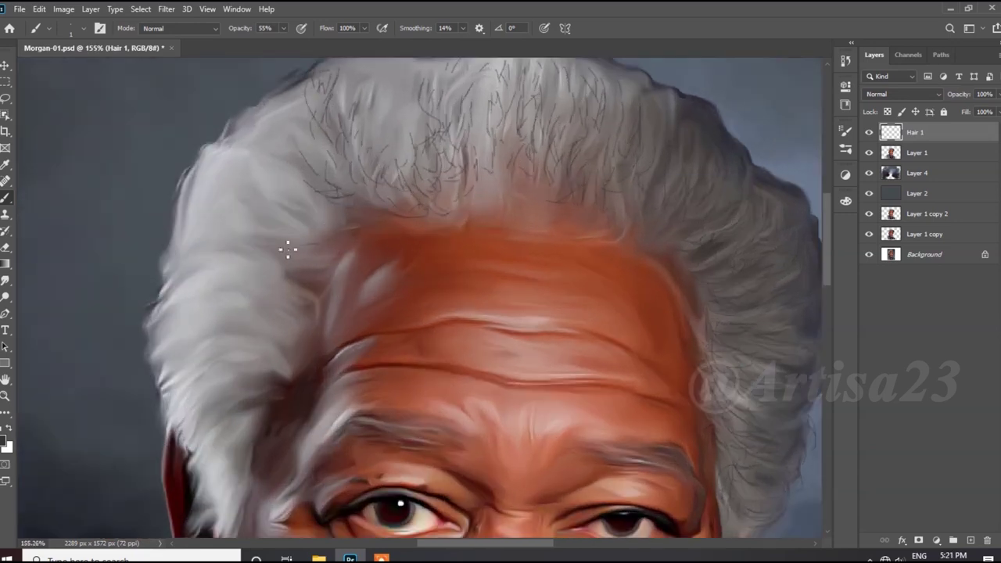
# Add more dark strands at the left hairline and down the left side of the hair.
pyautogui.moveTo(286, 245); pyautogui.dragTo(321, 205)
pyautogui.moveTo(328, 249); pyautogui.dragTo(265, 199)
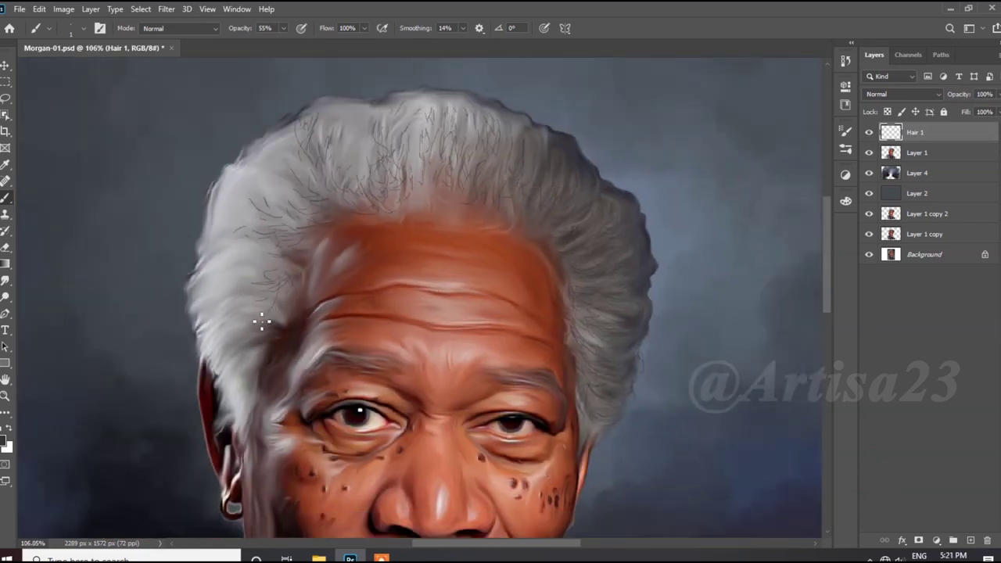
pyautogui.moveTo(259, 362); pyautogui.dragTo(238, 373)
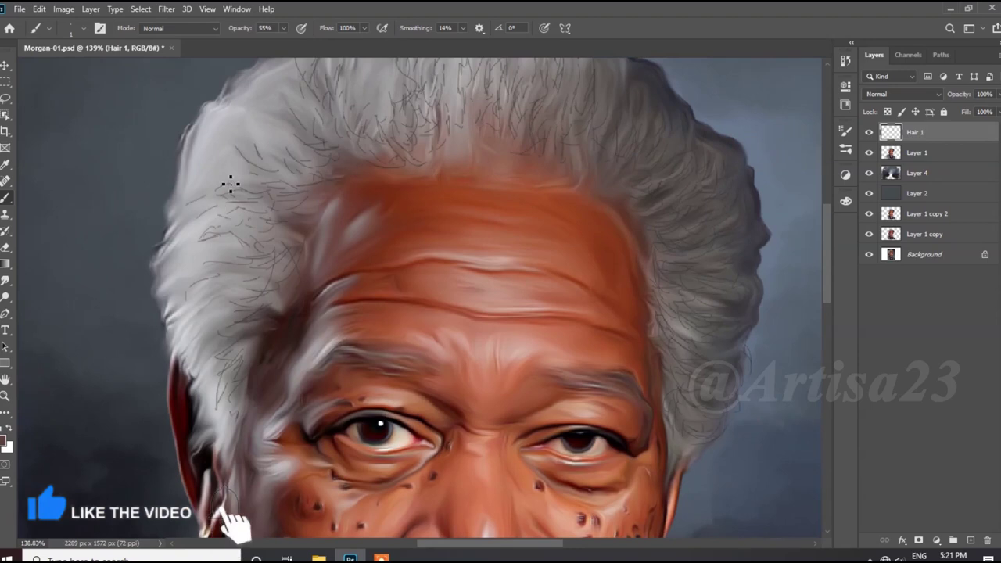
pyautogui.moveTo(231, 185)
pyautogui.mouseDown()
pyautogui.moveTo(239, 133)
pyautogui.moveTo(185, 245)
pyautogui.moveTo(177, 297)
pyautogui.moveTo(211, 305)
pyautogui.mouseUp()
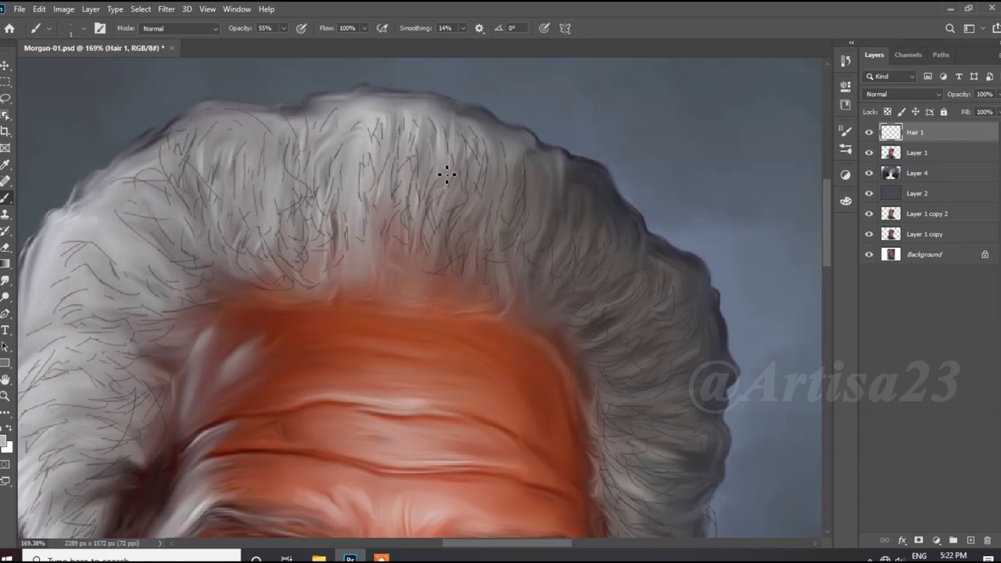
# Paint light strands along the top, right side and left edge of the hair.
pyautogui.moveTo(450, 117)
pyautogui.mouseDown()
pyautogui.moveTo(476, 112)
pyautogui.moveTo(489, 146)
pyautogui.mouseUp()
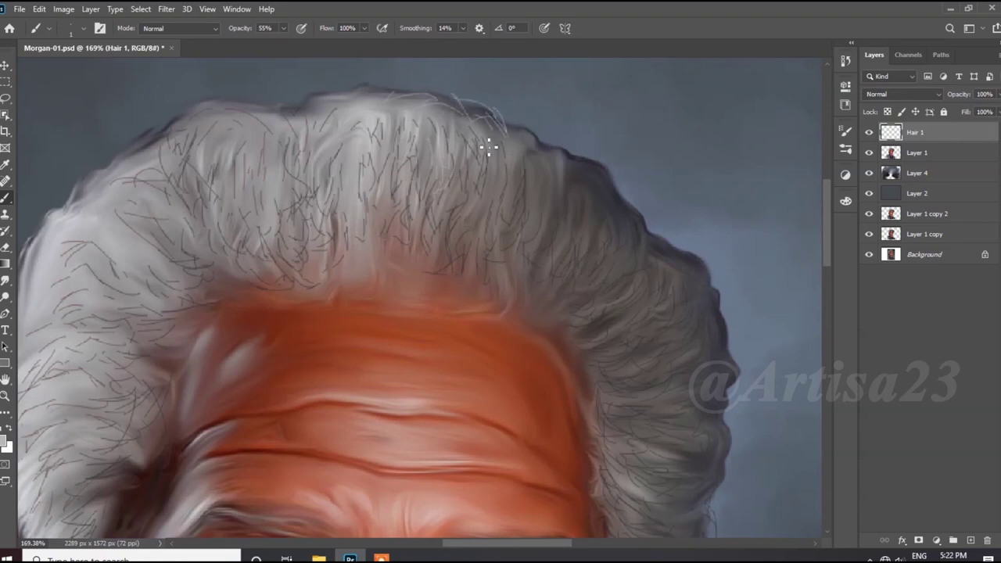
pyautogui.moveTo(389, 82); pyautogui.dragTo(295, 108)
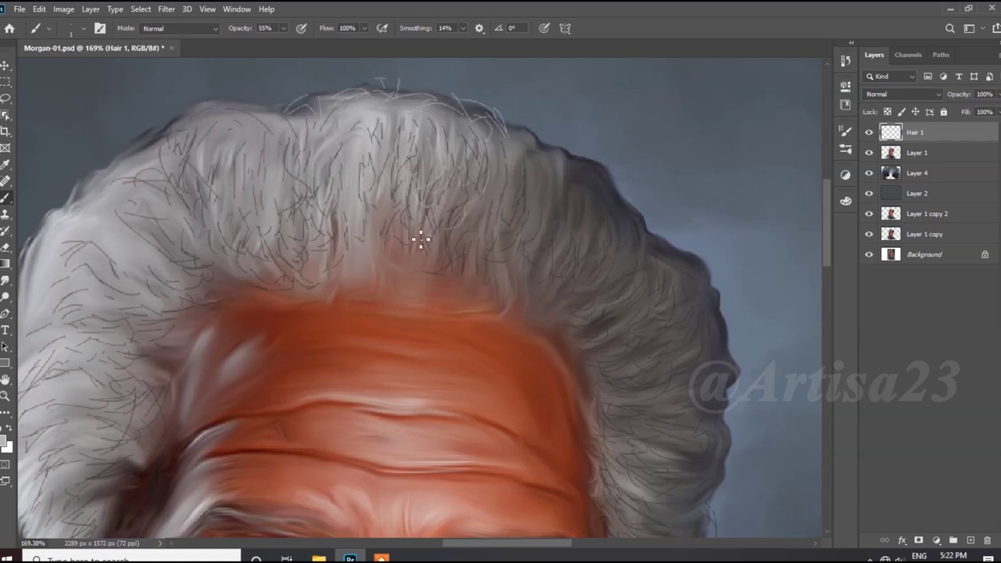
pyautogui.moveTo(384, 277)
pyautogui.mouseDown()
pyautogui.moveTo(413, 252)
pyautogui.moveTo(431, 273)
pyautogui.mouseUp()
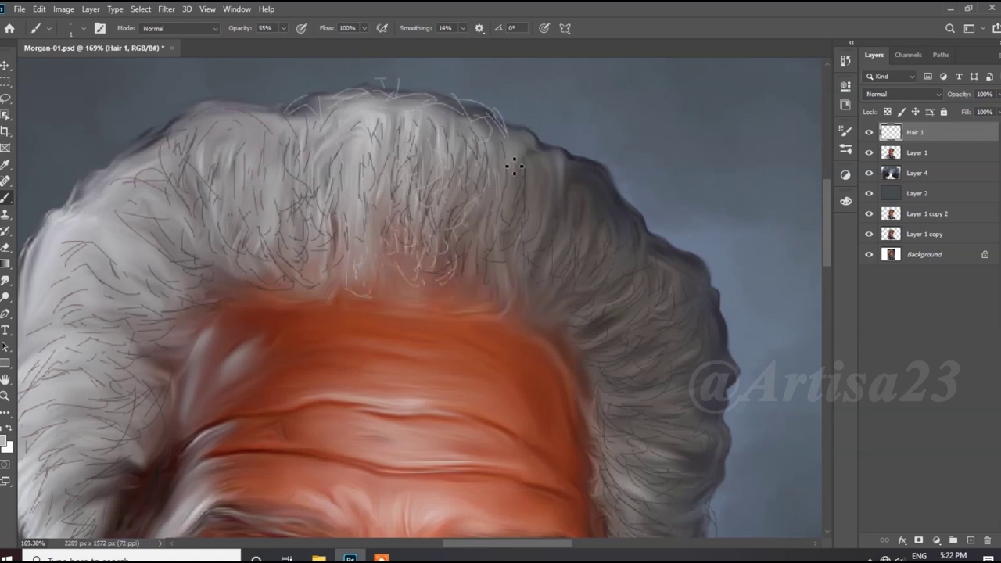
pyautogui.scroll(-2, 402, 201)
pyautogui.moveTo(419, 275); pyautogui.dragTo(446, 255)
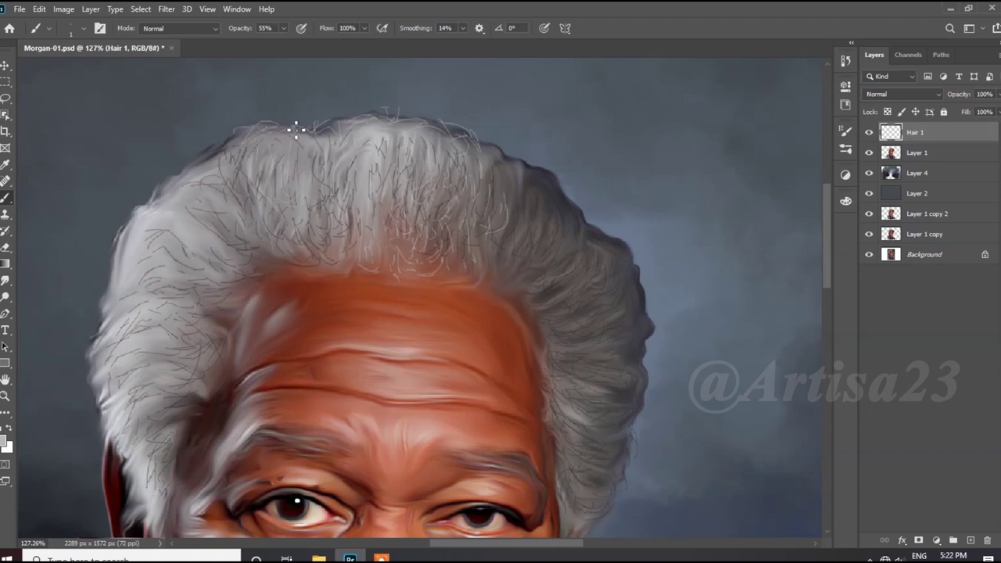
pyautogui.scroll(1, 265, 145)
pyautogui.scroll(-1, 221, 182)
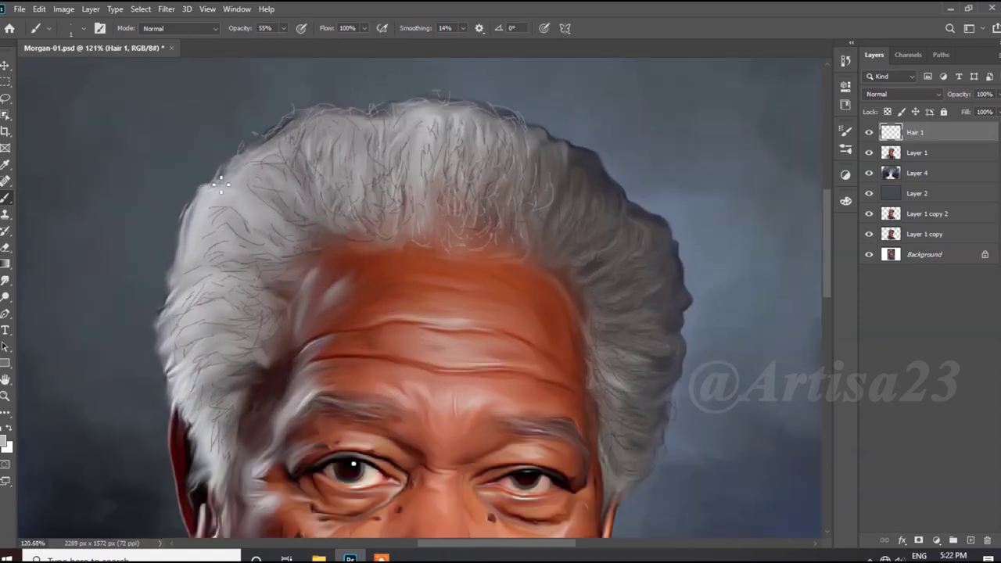
pyautogui.moveTo(167, 241); pyautogui.dragTo(194, 198)
pyautogui.scroll(2, 235, 229)
pyautogui.scroll(2, 242, 234)
pyautogui.scroll(2, 238, 300)
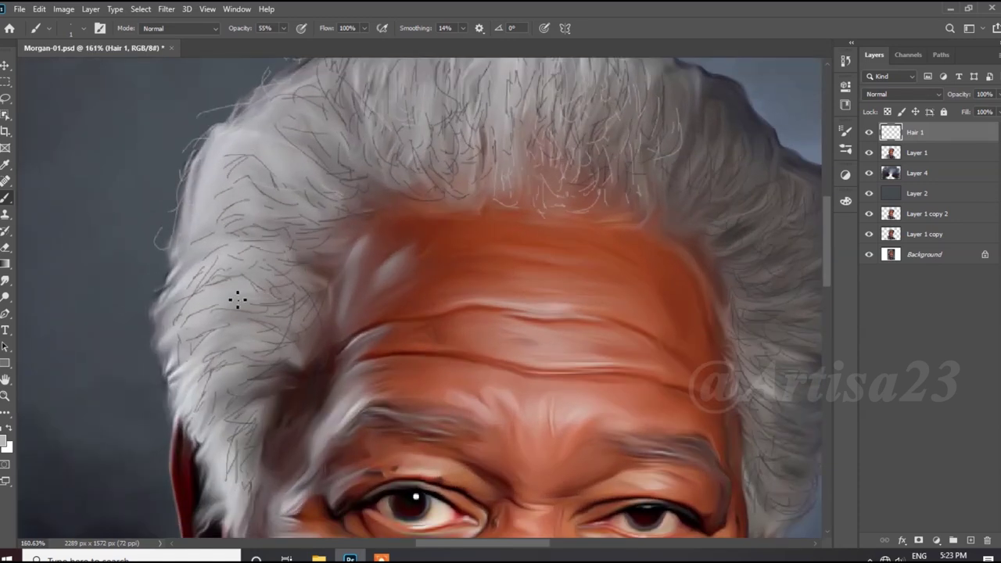
pyautogui.scroll(-1, 268, 322)
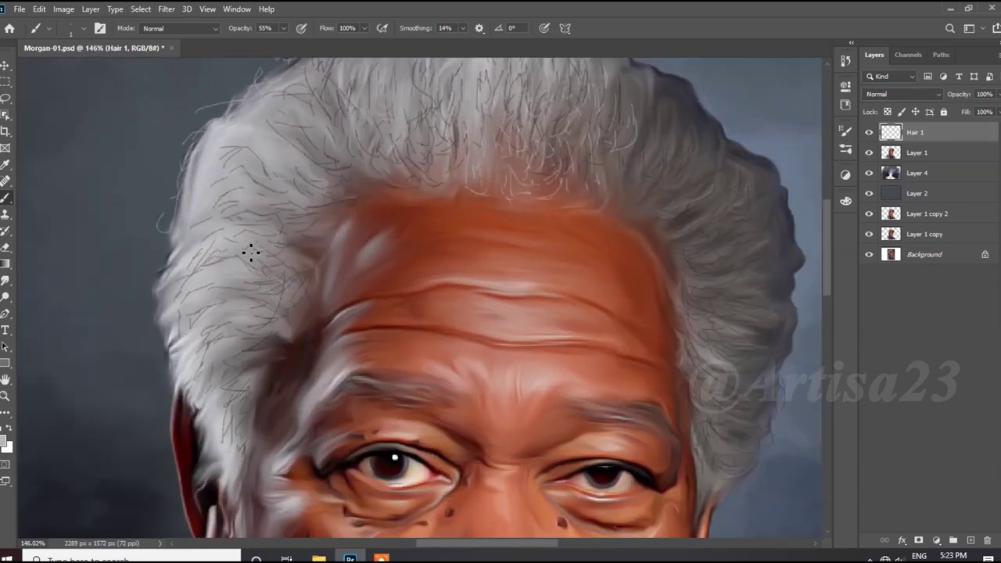
pyautogui.scroll(-1, 162, 266)
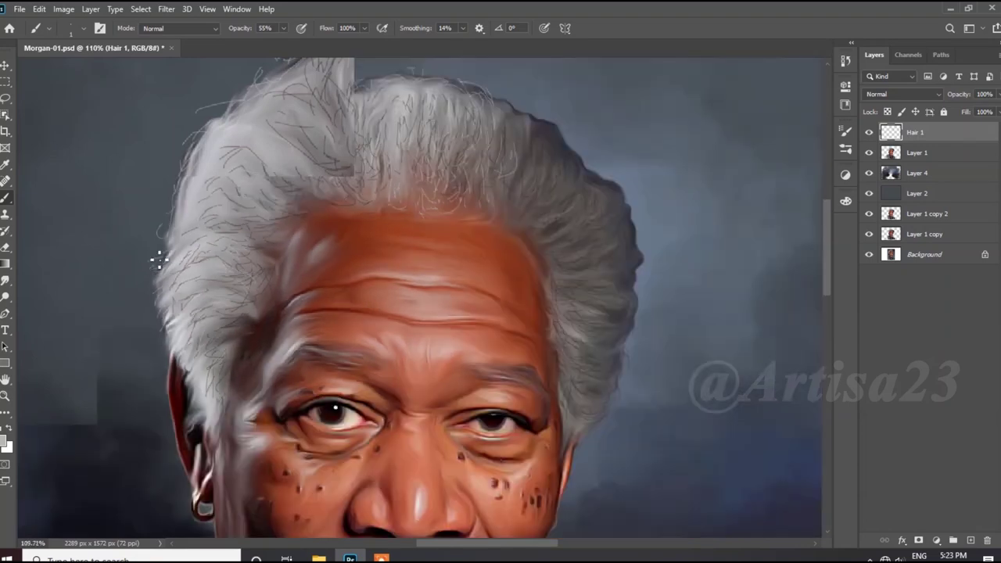
pyautogui.scroll(-1, 374, 289)
pyautogui.scroll(-2, 389, 244)
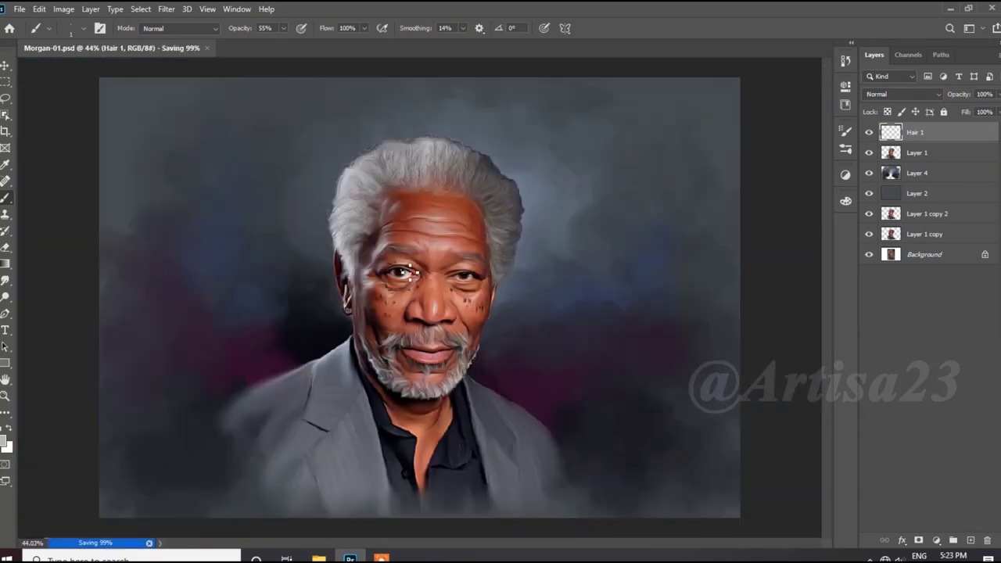
pyautogui.scroll(1, 534, 205)
pyautogui.scroll(1, 509, 161)
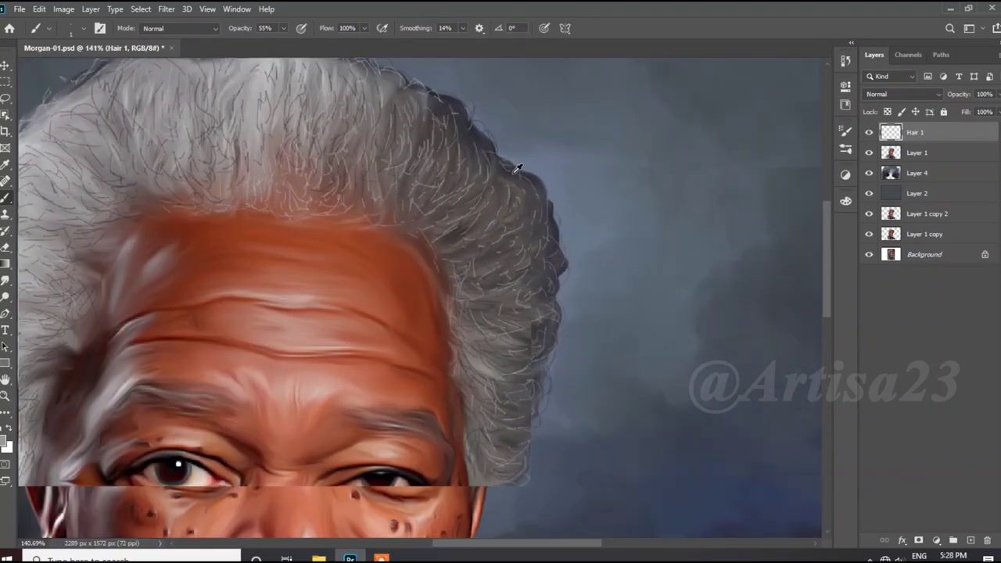
pyautogui.scroll(-1, 313, 234)
pyautogui.scroll(1, 266, 262)
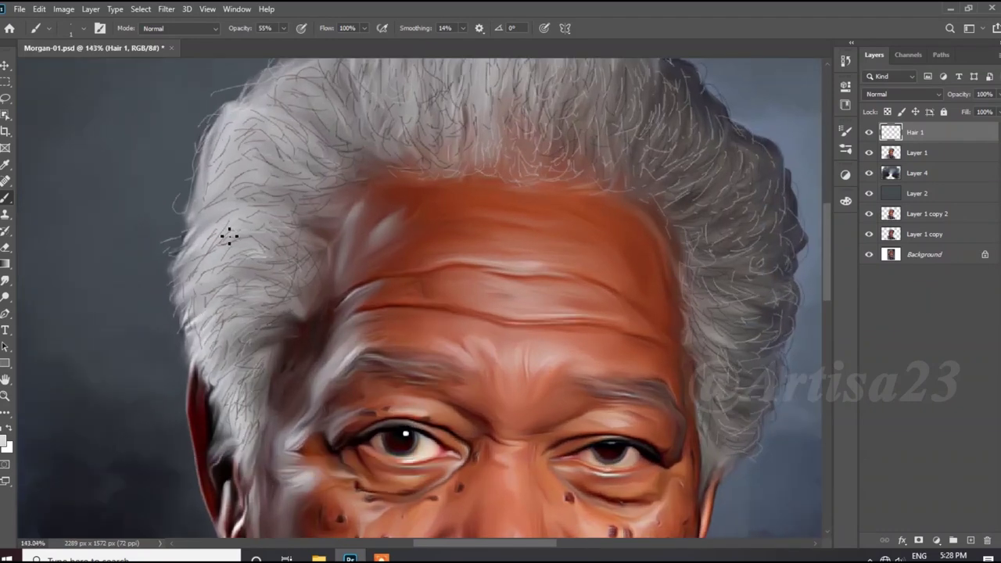
# Set the foreground colour to white and switch back to the Brush tool.
pyautogui.click(6, 443)
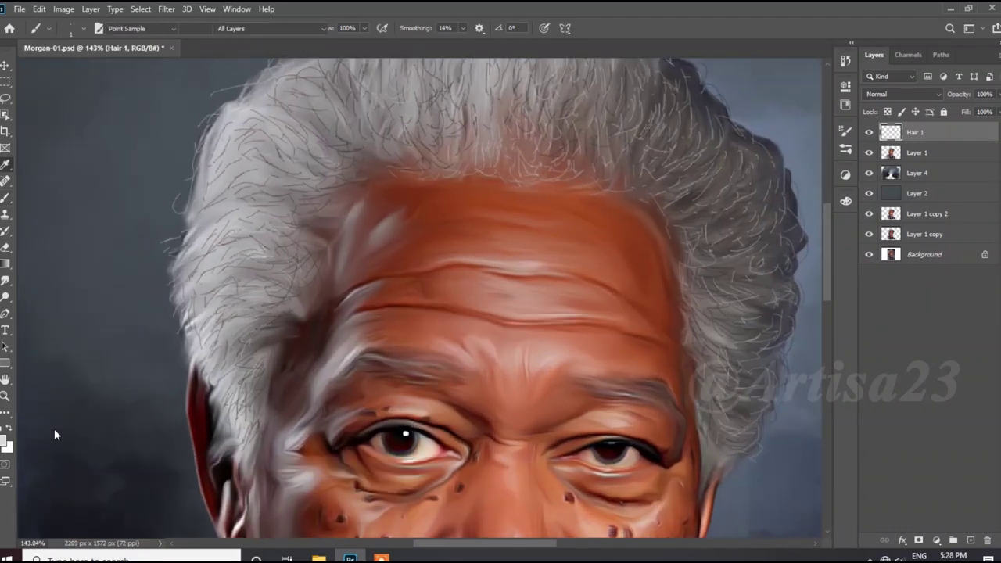
pyautogui.click(333, 118)
pyautogui.click(635, 115)
pyautogui.press('b')
pyautogui.scroll(-2, 357, 116)
pyautogui.scroll(1, 389, 114)
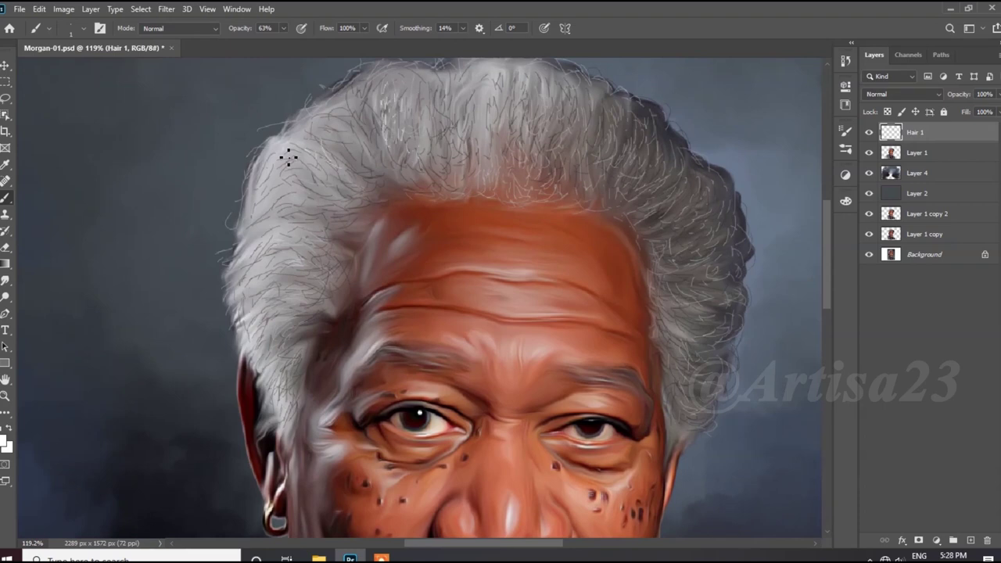
# Paint light strands across the crown and along the top hairline on Hair 1.
pyautogui.moveTo(344, 185); pyautogui.dragTo(366, 163)
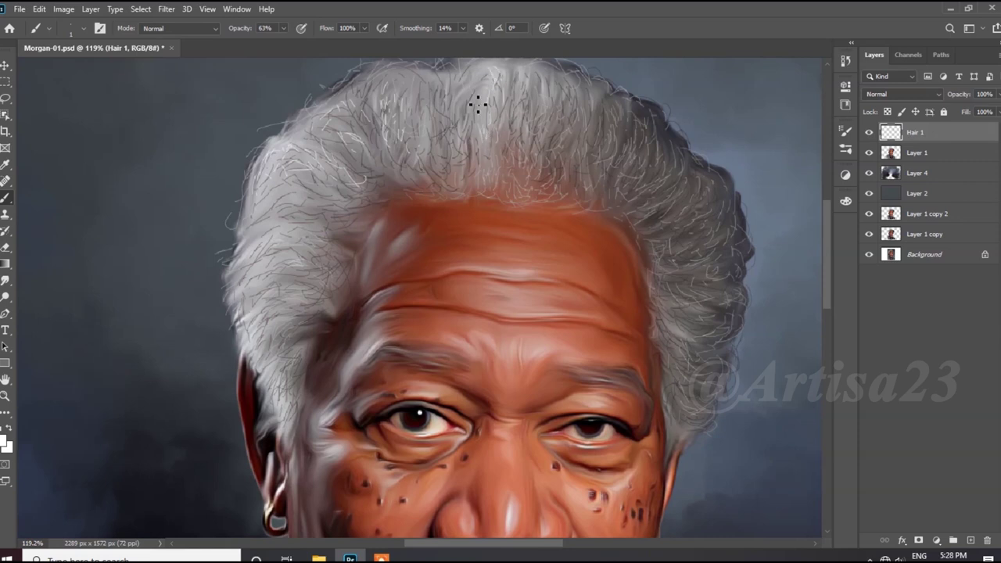
pyautogui.scroll(1, 479, 92)
pyautogui.moveTo(478, 92); pyautogui.dragTo(464, 98)
pyautogui.moveTo(483, 175)
pyautogui.mouseDown()
pyautogui.moveTo(472, 205)
pyautogui.moveTo(511, 194)
pyautogui.mouseUp()
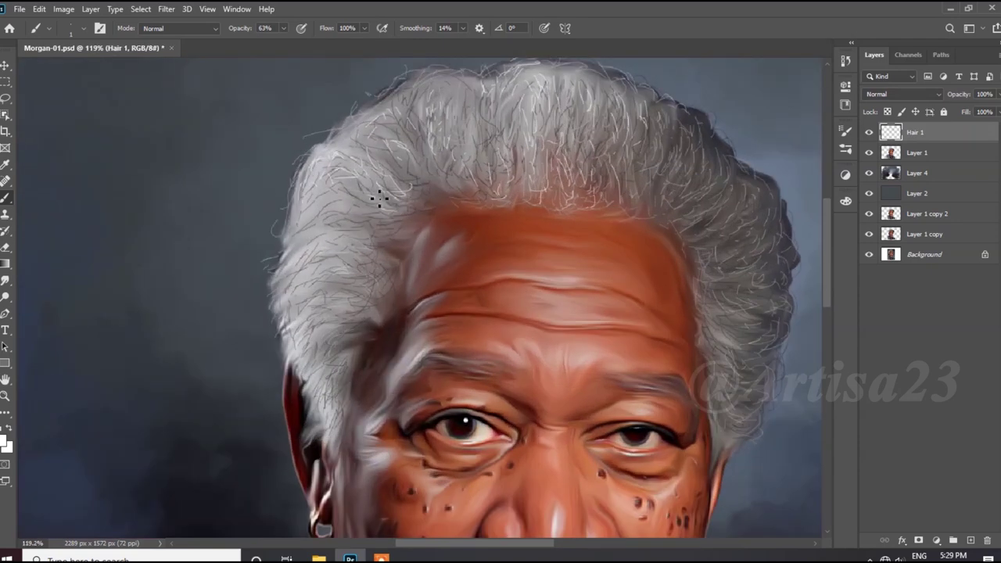
# Add light strands down the side hair, by the ear and at the temple, then zoom out.
pyautogui.moveTo(345, 205)
pyautogui.mouseDown()
pyautogui.moveTo(355, 190)
pyautogui.moveTo(343, 228)
pyautogui.mouseUp()
pyautogui.moveTo(366, 270); pyautogui.dragTo(309, 257)
pyautogui.moveTo(357, 291); pyautogui.dragTo(330, 335)
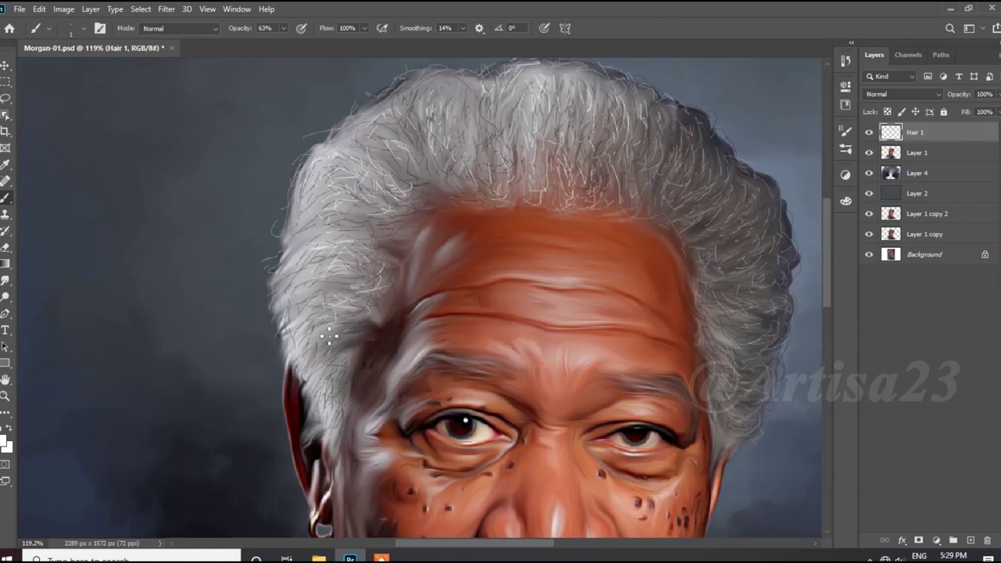
pyautogui.scroll(-3, 311, 254)
pyautogui.scroll(2, 307, 265)
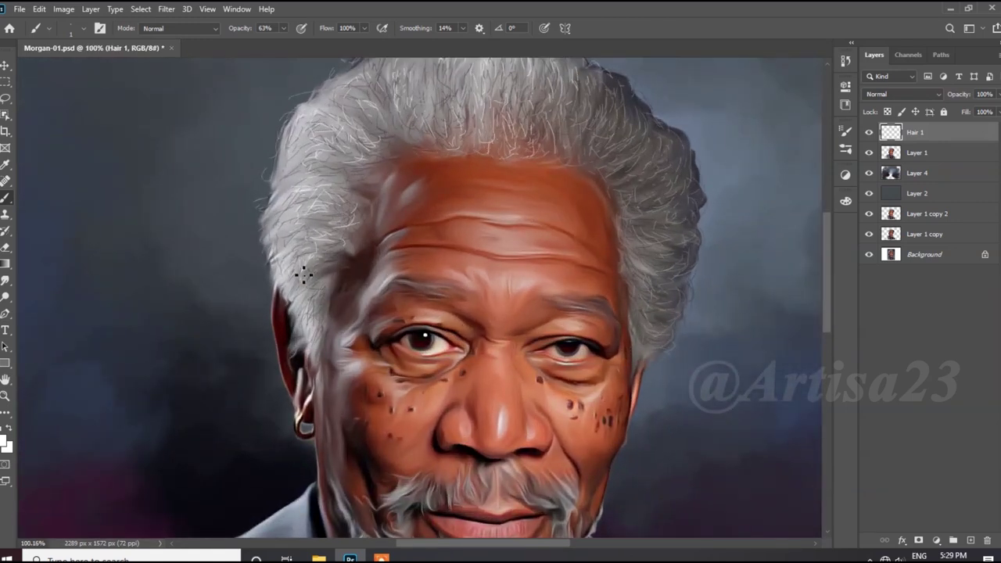
pyautogui.moveTo(296, 279); pyautogui.dragTo(311, 330)
pyautogui.scroll(3, 316, 372)
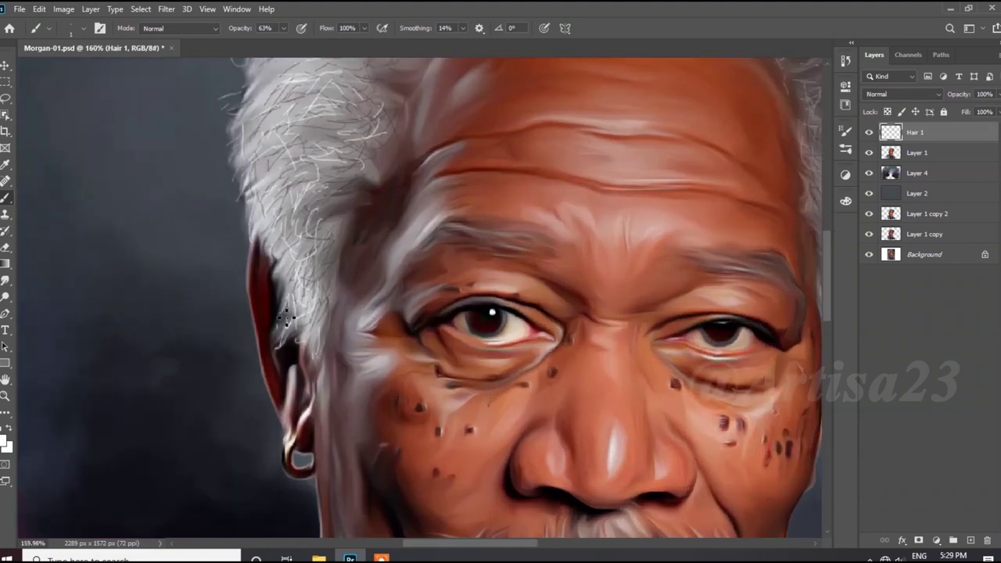
pyautogui.moveTo(313, 276); pyautogui.dragTo(320, 243)
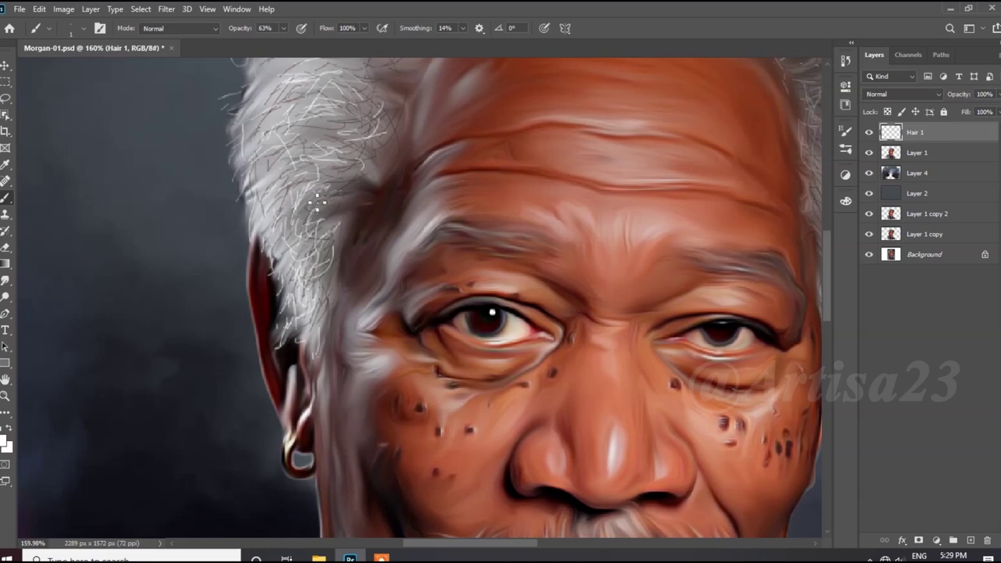
pyautogui.scroll(-3, 302, 191)
pyautogui.scroll(-1, 334, 180)
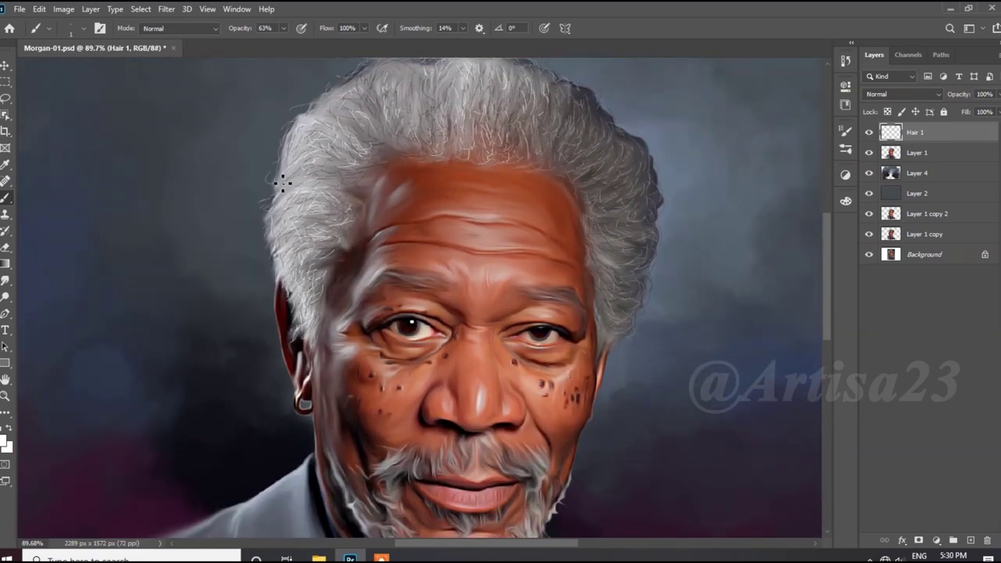
pyautogui.scroll(-1, 345, 156)
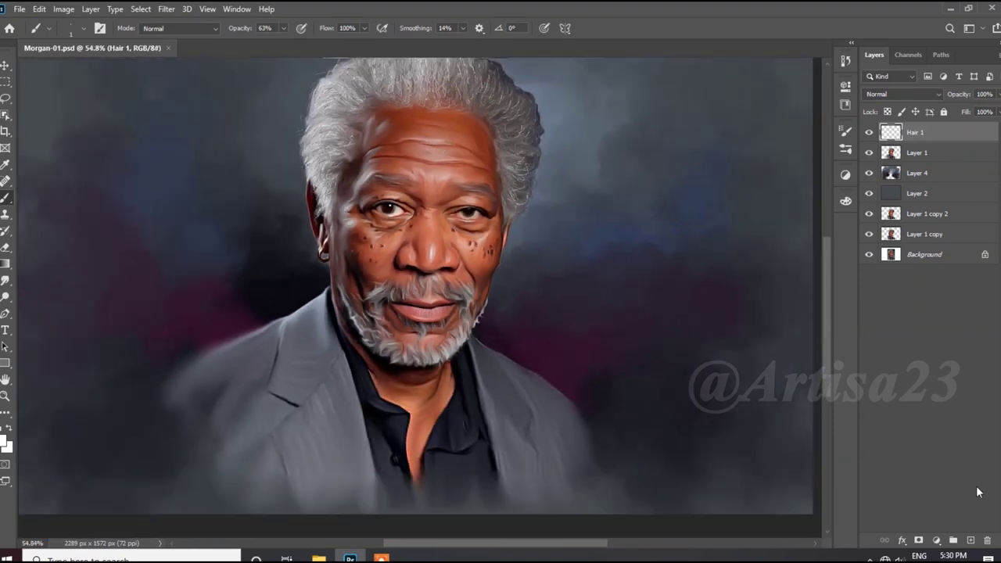
# Add a new empty layer named Beard.
pyautogui.click(970, 540)
pyautogui.doubleClick(925, 133)
pyautogui.write('Beard')
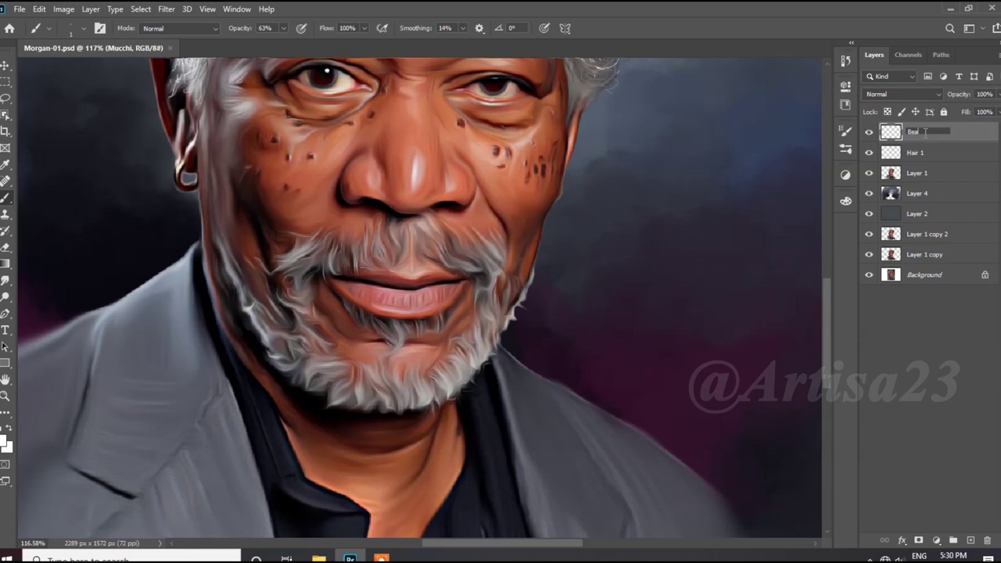
pyautogui.press('Return')
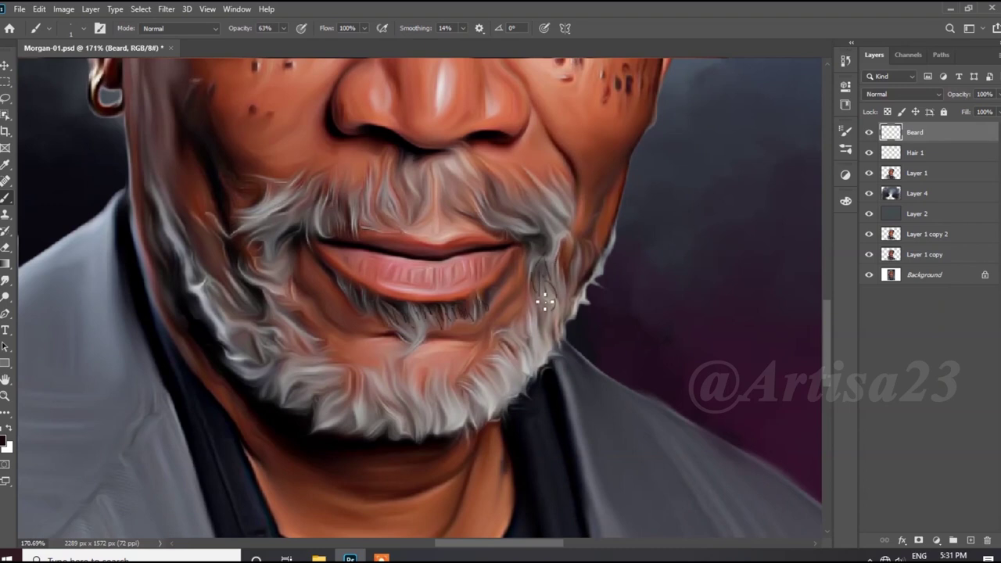
# Paint dark strands down the right side, bottom and left of the beard.
pyautogui.moveTo(545, 301)
pyautogui.mouseDown()
pyautogui.moveTo(543, 353)
pyautogui.moveTo(494, 397)
pyautogui.mouseUp()
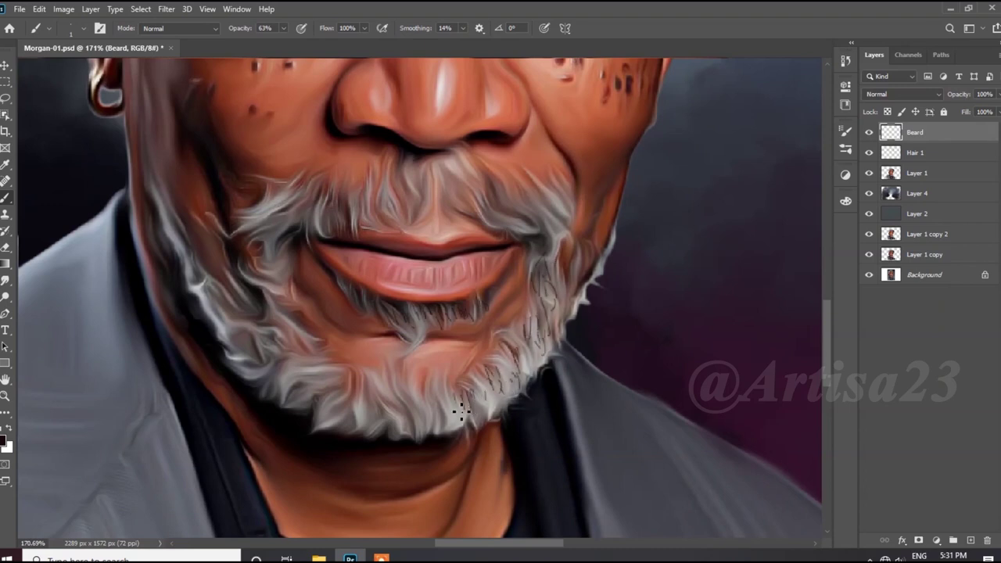
pyautogui.moveTo(423, 401)
pyautogui.mouseDown()
pyautogui.moveTo(404, 417)
pyautogui.moveTo(351, 384)
pyautogui.moveTo(331, 389)
pyautogui.moveTo(231, 334)
pyautogui.moveTo(202, 288)
pyautogui.mouseUp()
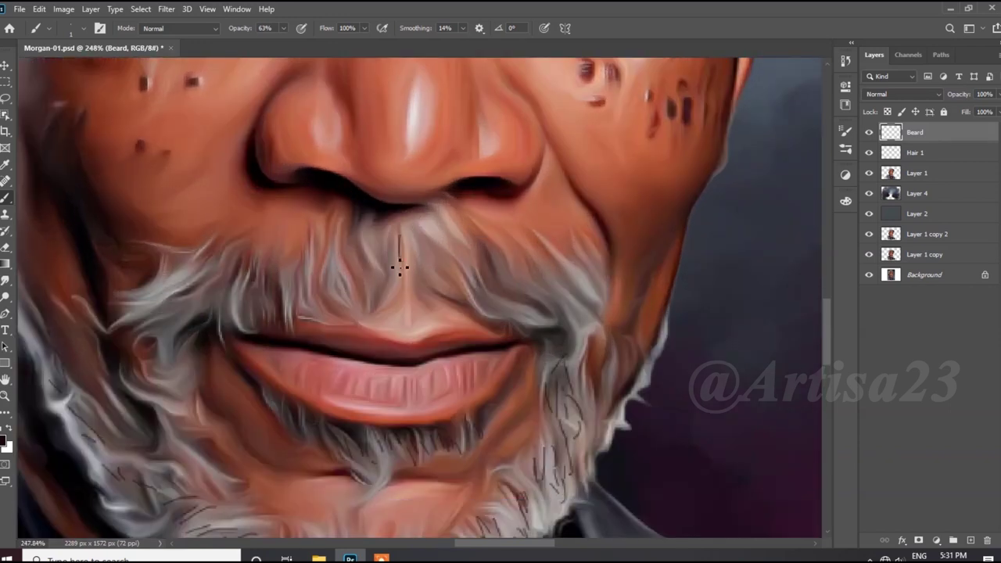
pyautogui.moveTo(395, 231)
pyautogui.mouseDown()
pyautogui.moveTo(394, 262)
pyautogui.moveTo(357, 258)
pyautogui.moveTo(384, 298)
pyautogui.moveTo(422, 244)
pyautogui.moveTo(451, 241)
pyautogui.moveTo(511, 298)
pyautogui.moveTo(490, 308)
pyautogui.moveTo(297, 264)
pyautogui.moveTo(161, 331)
pyautogui.moveTo(170, 357)
pyautogui.moveTo(123, 306)
pyautogui.moveTo(208, 252)
pyautogui.mouseUp()
pyautogui.scroll(-1, 380, 212)
pyautogui.scroll(-1, 391, 230)
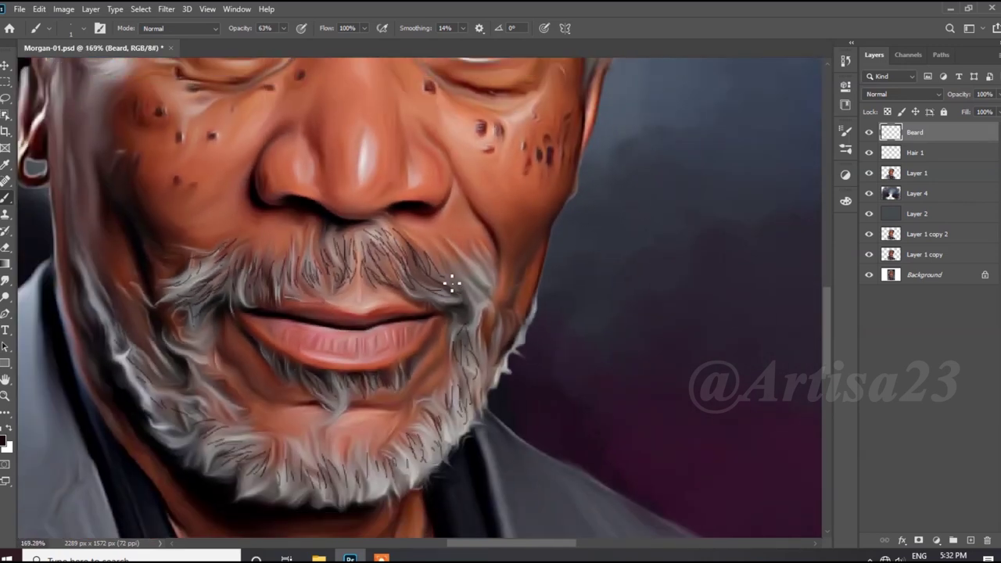
# Add more dark strands along the chin and lower-left beard.
pyautogui.moveTo(498, 374); pyautogui.dragTo(427, 447)
pyautogui.scroll(1, 422, 438)
pyautogui.moveTo(404, 397); pyautogui.dragTo(373, 423)
pyautogui.moveTo(357, 383); pyautogui.dragTo(279, 420)
pyautogui.scroll(1, 266, 391)
pyautogui.moveTo(230, 329); pyautogui.dragTo(229, 310)
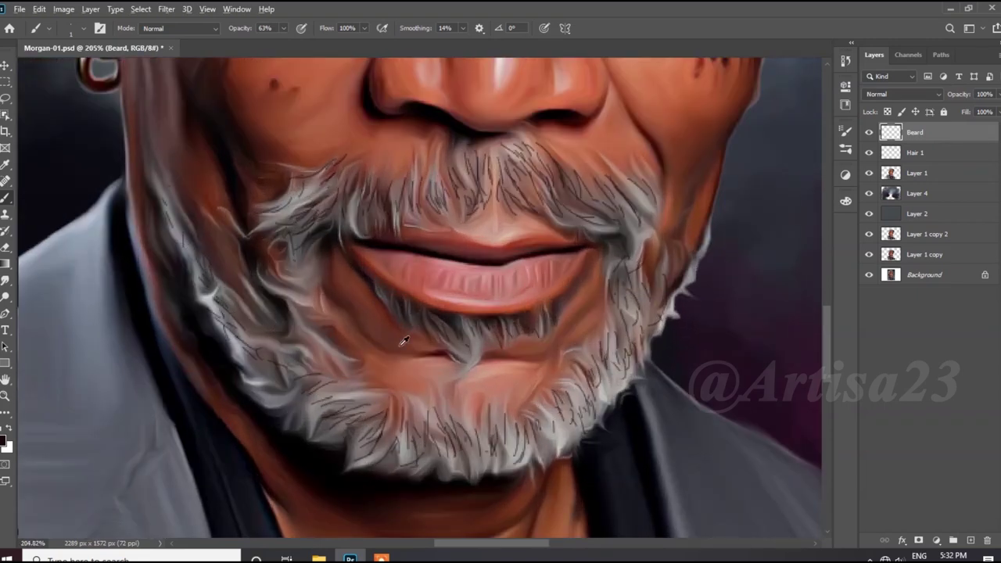
pyautogui.scroll(-3, 230, 311)
pyautogui.scroll(2, 230, 310)
pyautogui.click(5, 441)
# Keep white and paint light strands near the mouth, right beard edge and moustache centre.
pyautogui.press('Return')
pyautogui.scroll(3, 548, 241)
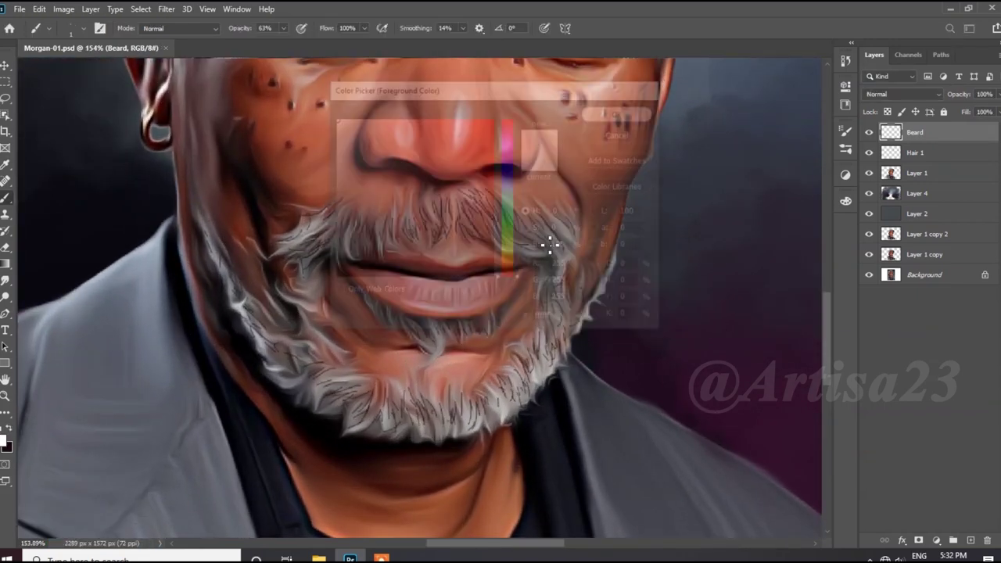
pyautogui.moveTo(465, 180)
pyautogui.mouseDown()
pyautogui.moveTo(497, 235)
pyautogui.moveTo(543, 241)
pyautogui.moveTo(572, 226)
pyautogui.moveTo(585, 263)
pyautogui.moveTo(569, 302)
pyautogui.moveTo(578, 348)
pyautogui.mouseUp()
pyautogui.moveTo(618, 313); pyautogui.dragTo(607, 327)
pyautogui.moveTo(438, 196); pyautogui.dragTo(423, 214)
pyautogui.moveTo(426, 200)
pyautogui.mouseDown()
pyautogui.moveTo(431, 225)
pyautogui.moveTo(353, 224)
pyautogui.moveTo(321, 235)
pyautogui.moveTo(306, 258)
pyautogui.moveTo(266, 219)
pyautogui.moveTo(227, 242)
pyautogui.moveTo(230, 282)
pyautogui.moveTo(247, 275)
pyautogui.moveTo(235, 344)
pyautogui.moveTo(199, 348)
pyautogui.moveTo(172, 336)
pyautogui.mouseUp()
pyautogui.scroll(-3, 298, 357)
pyautogui.scroll(3, 298, 357)
# Paint light strands across the lower-left, lower and lower-right beard.
pyautogui.moveTo(259, 344); pyautogui.dragTo(295, 355)
pyautogui.moveTo(219, 349)
pyautogui.mouseDown()
pyautogui.moveTo(297, 386)
pyautogui.moveTo(313, 439)
pyautogui.moveTo(334, 438)
pyautogui.mouseUp()
pyautogui.moveTo(344, 396); pyautogui.dragTo(358, 428)
pyautogui.moveTo(373, 361); pyautogui.dragTo(395, 430)
pyautogui.moveTo(403, 371); pyautogui.dragTo(418, 452)
pyautogui.moveTo(426, 387); pyautogui.dragTo(474, 439)
pyautogui.moveTo(493, 389); pyautogui.dragTo(513, 445)
pyautogui.moveTo(523, 411)
pyautogui.mouseDown()
pyautogui.moveTo(508, 449)
pyautogui.moveTo(500, 430)
pyautogui.mouseUp()
pyautogui.moveTo(579, 410); pyautogui.dragTo(575, 439)
pyautogui.moveTo(567, 372); pyautogui.dragTo(577, 430)
pyautogui.scroll(-2, 567, 391)
pyautogui.moveTo(551, 383); pyautogui.dragTo(540, 408)
pyautogui.moveTo(559, 367)
pyautogui.mouseDown()
pyautogui.moveTo(577, 379)
pyautogui.moveTo(602, 374)
pyautogui.moveTo(606, 293)
pyautogui.moveTo(661, 269)
pyautogui.moveTo(603, 265)
pyautogui.moveTo(592, 248)
pyautogui.mouseUp()
# Add light strands on the right beard, under the lower lip and on the left beard.
pyautogui.moveTo(599, 313); pyautogui.dragTo(597, 296)
pyautogui.moveTo(443, 317)
pyautogui.mouseDown()
pyautogui.moveTo(462, 291)
pyautogui.moveTo(509, 292)
pyautogui.mouseUp()
pyautogui.scroll(2, 477, 305)
pyautogui.moveTo(535, 311); pyautogui.dragTo(540, 282)
pyautogui.moveTo(445, 328); pyautogui.dragTo(422, 369)
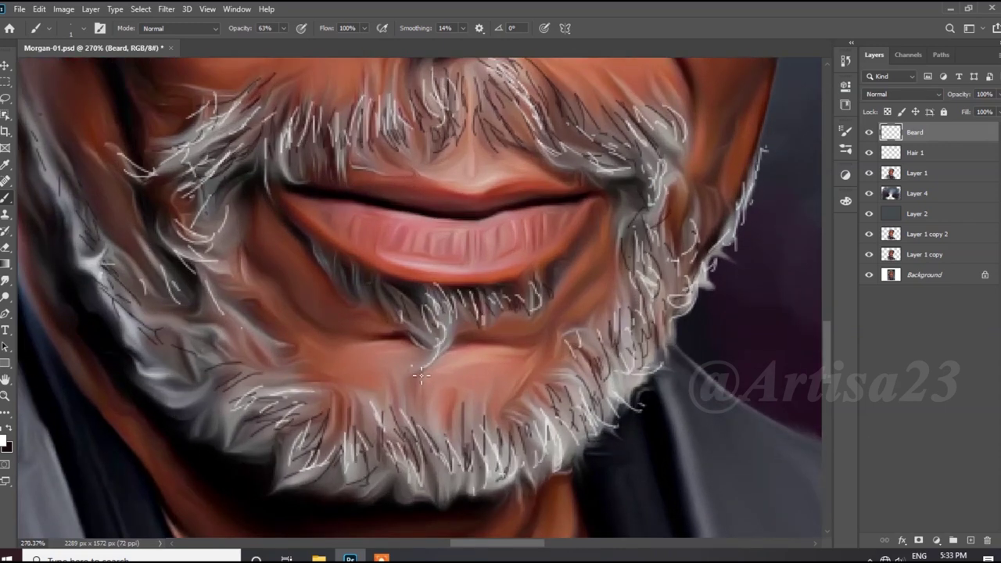
pyautogui.scroll(-2, 336, 267)
pyautogui.moveTo(258, 316); pyautogui.dragTo(234, 297)
pyautogui.moveTo(295, 357); pyautogui.dragTo(275, 352)
pyautogui.moveTo(339, 381); pyautogui.dragTo(323, 372)
pyautogui.moveTo(361, 405); pyautogui.dragTo(352, 374)
pyautogui.moveTo(382, 374); pyautogui.dragTo(377, 358)
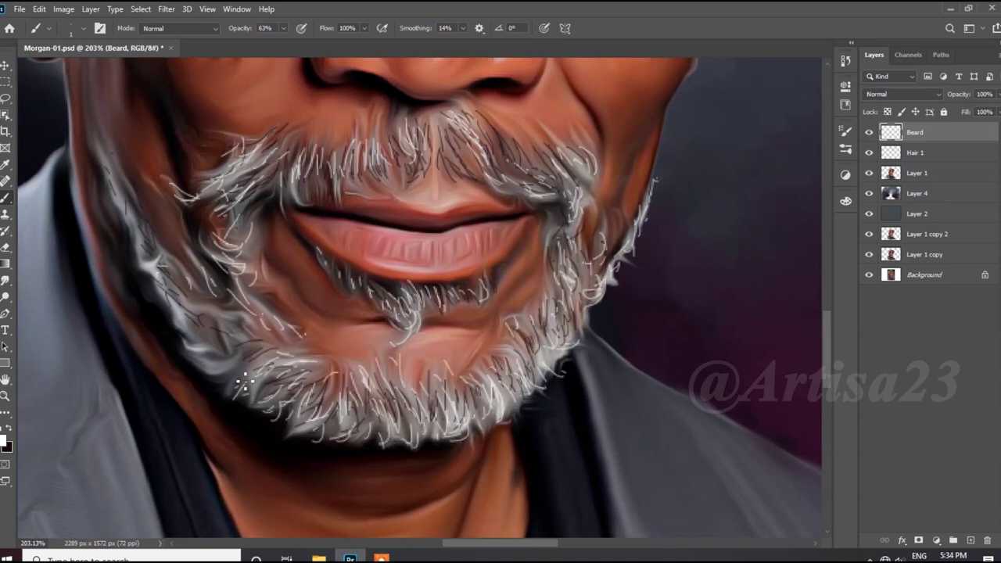
# Reposition and zoom the view to review the beard and moustache.
pyautogui.moveTo(196, 361); pyautogui.dragTo(281, 356)
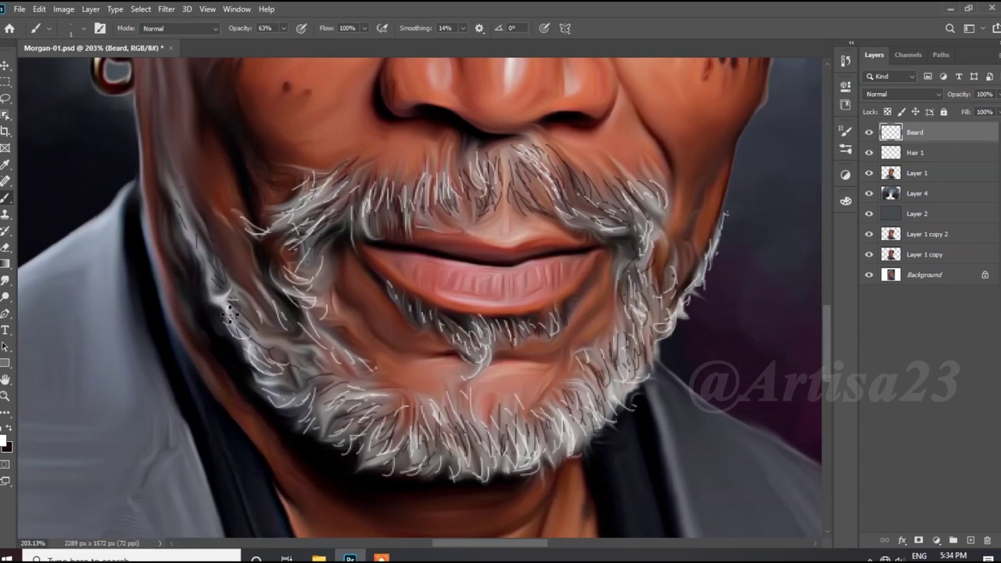
pyautogui.moveTo(179, 202)
pyautogui.mouseDown()
pyautogui.moveTo(219, 247)
pyautogui.moveTo(565, 253)
pyautogui.moveTo(496, 265)
pyautogui.mouseUp()
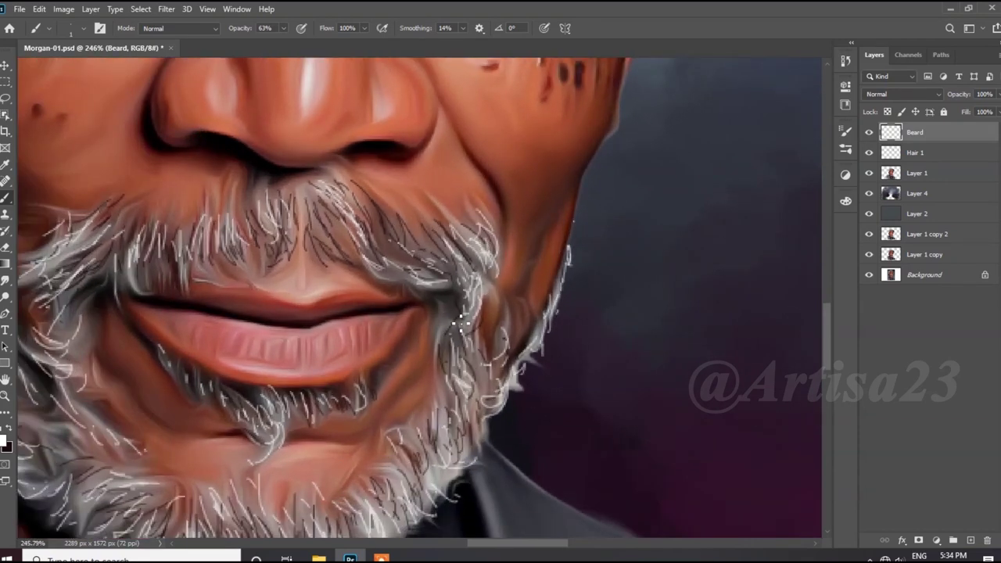
pyautogui.moveTo(540, 312); pyautogui.dragTo(308, 292)
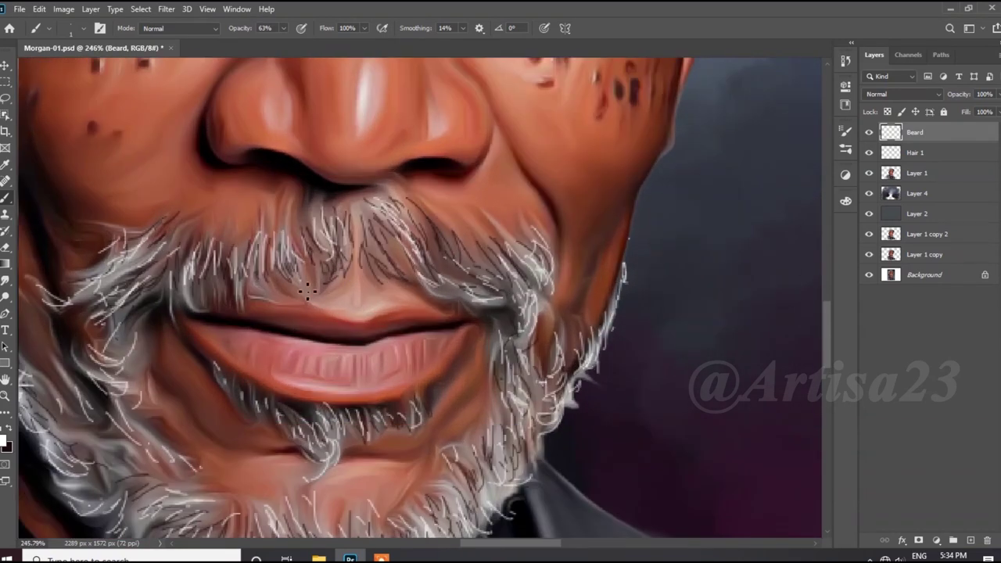
pyautogui.scroll(-1, 159, 347)
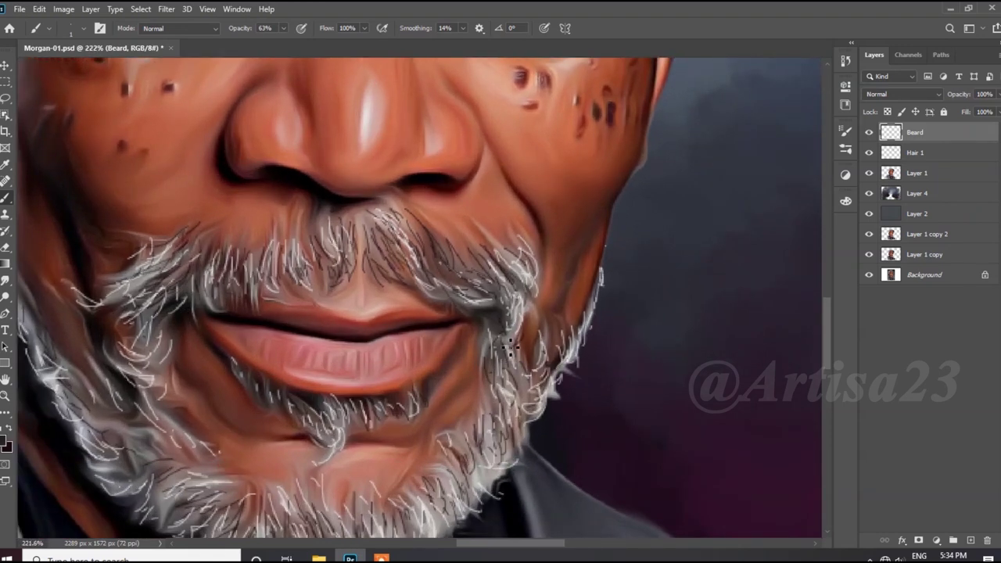
pyautogui.scroll(2, 328, 264)
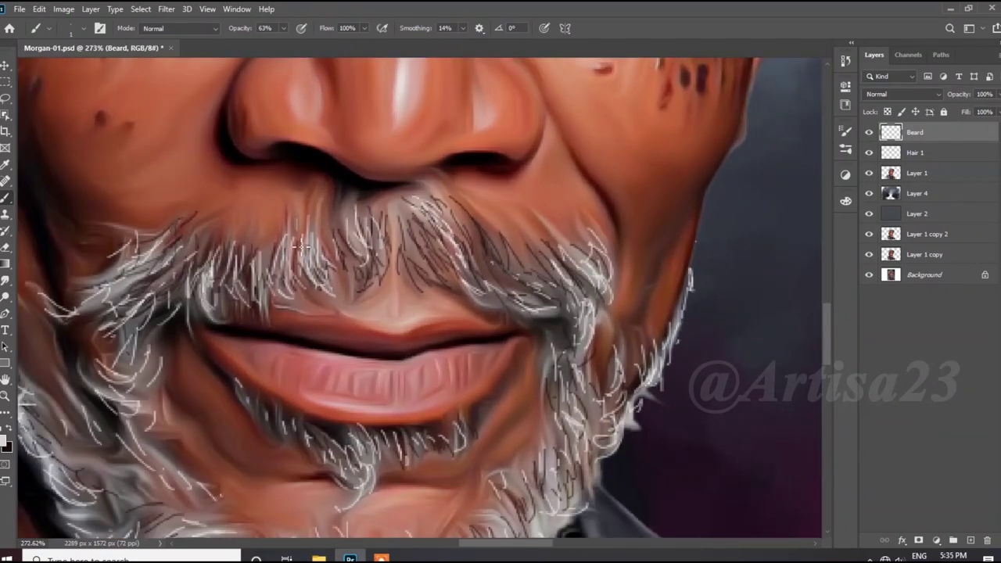
pyautogui.scroll(-2, 362, 237)
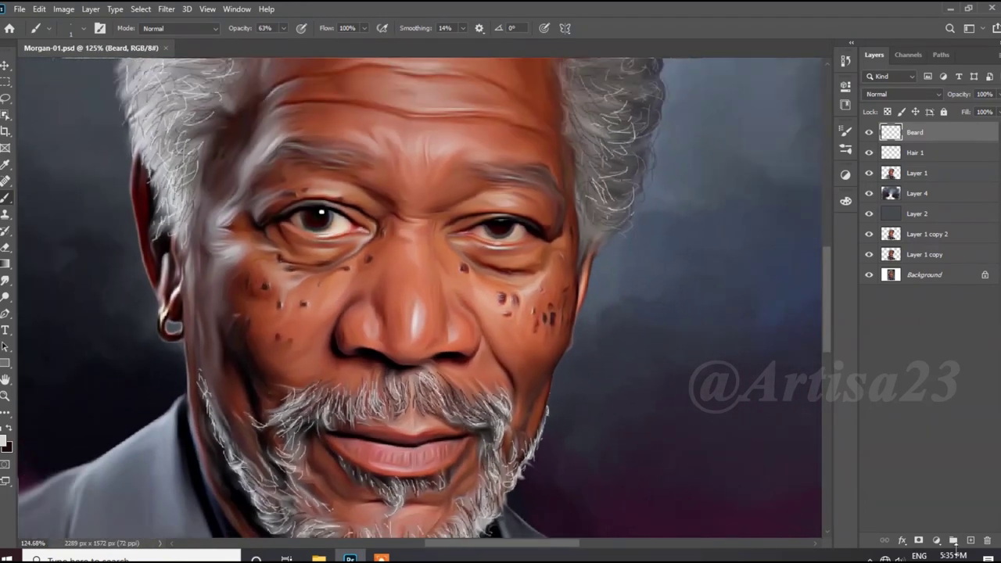
# Create a new layer named Eyesbrow and choose a foreground colour for the eyebrow strands.
pyautogui.click(971, 539)
pyautogui.write('Eyebrow')
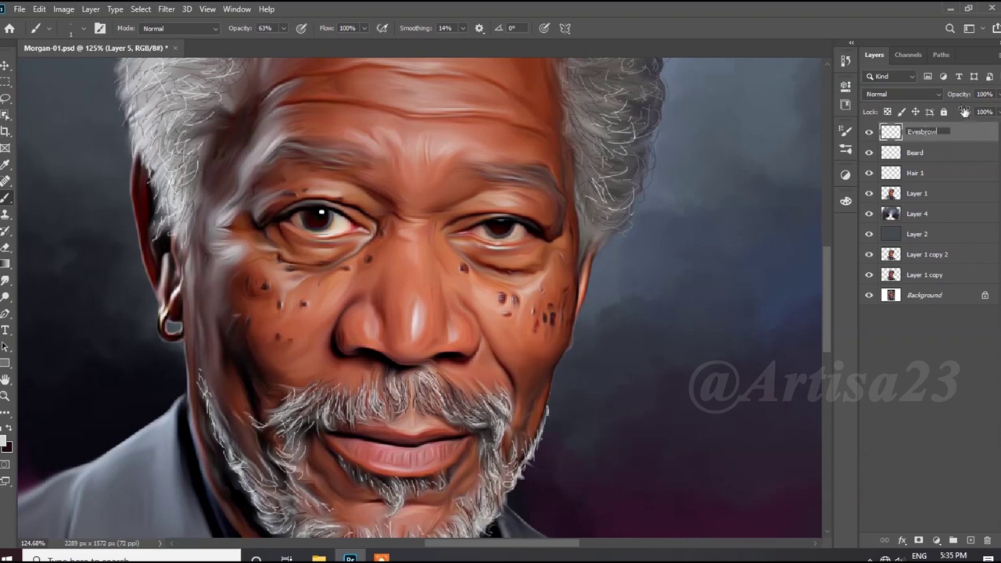
pyautogui.press('Return')
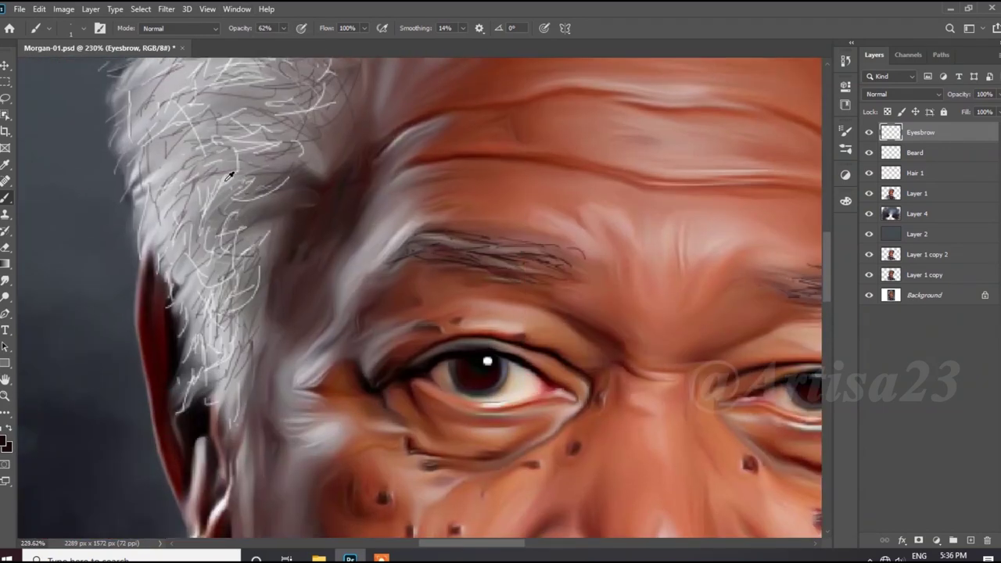
pyautogui.click(5, 442)
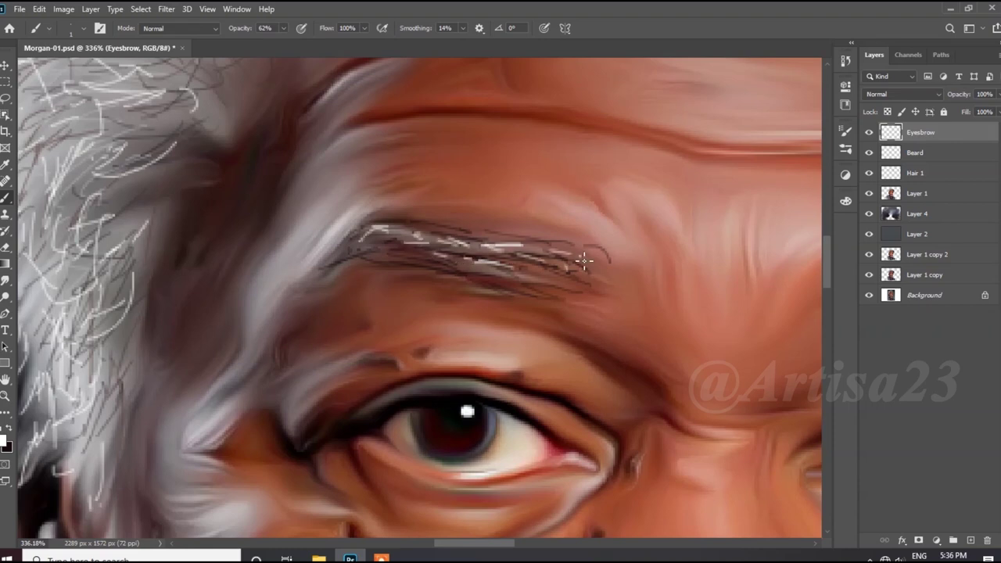
pyautogui.scroll(-2, 338, 254)
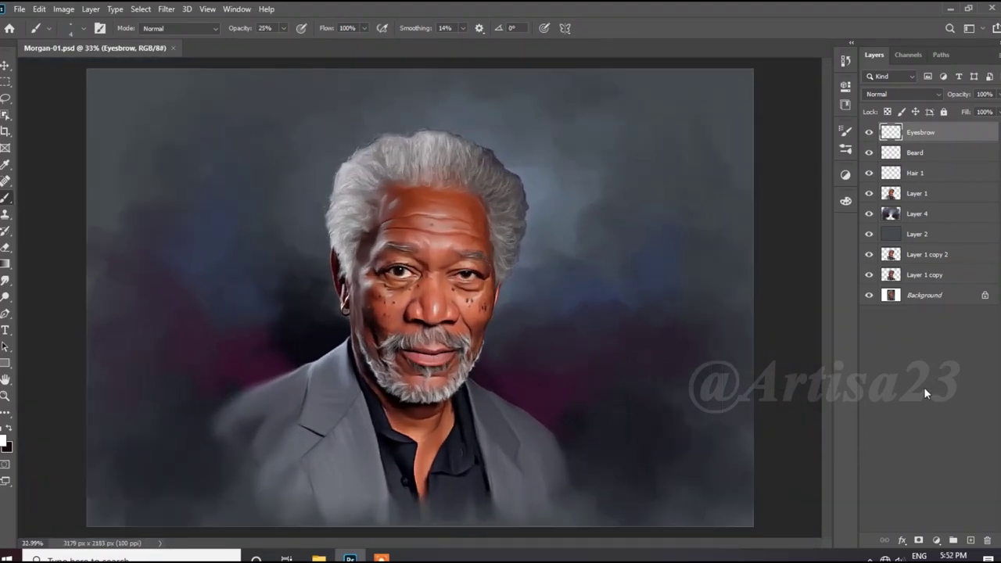
# Add a new layer named Color 1 and lower the brush opacity to 10%.
pyautogui.click(970, 540)
pyautogui.doubleClick(918, 131)
pyautogui.write('Color 1')
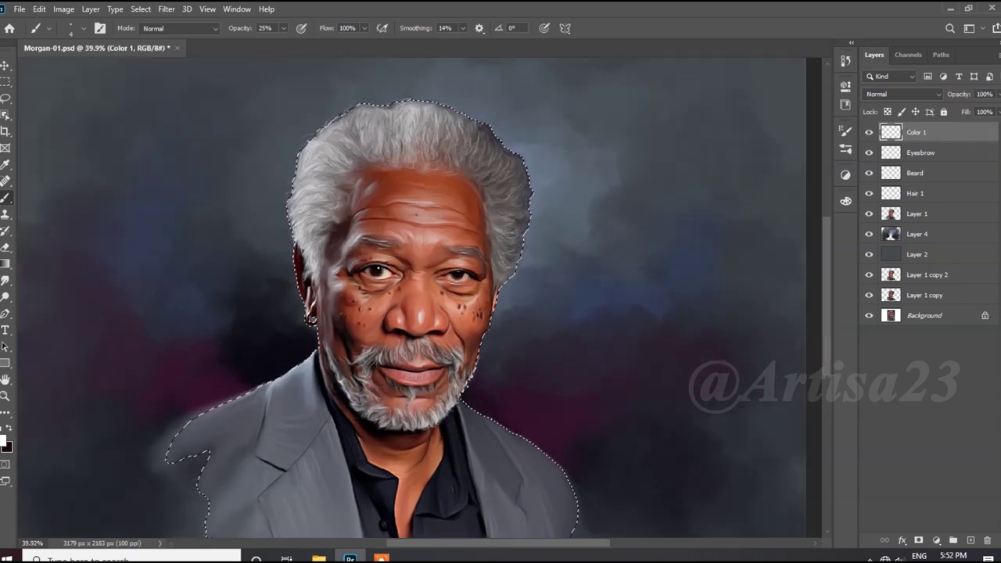
pyautogui.moveTo(283, 28); pyautogui.dragTo(274, 43)
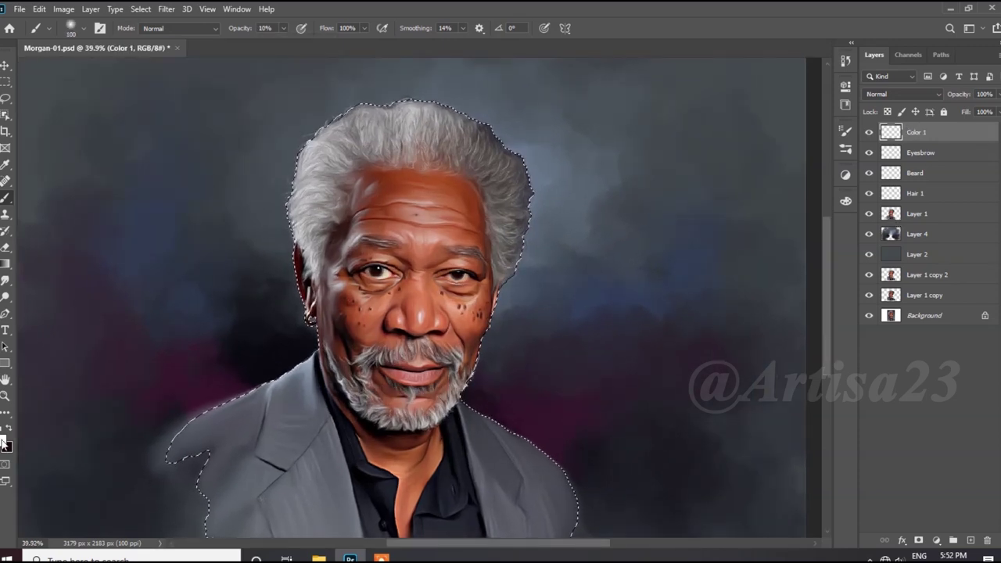
# Set the foreground colour to dark red and the Color 1 layer's blend mode to Color.
pyautogui.click(5, 442)
pyautogui.moveTo(508, 266); pyautogui.dragTo(509, 279)
pyautogui.click(487, 209)
pyautogui.click(621, 111)
pyautogui.click(903, 94)
pyautogui.click(903, 391)
pyautogui.scroll(2, 395, 313)
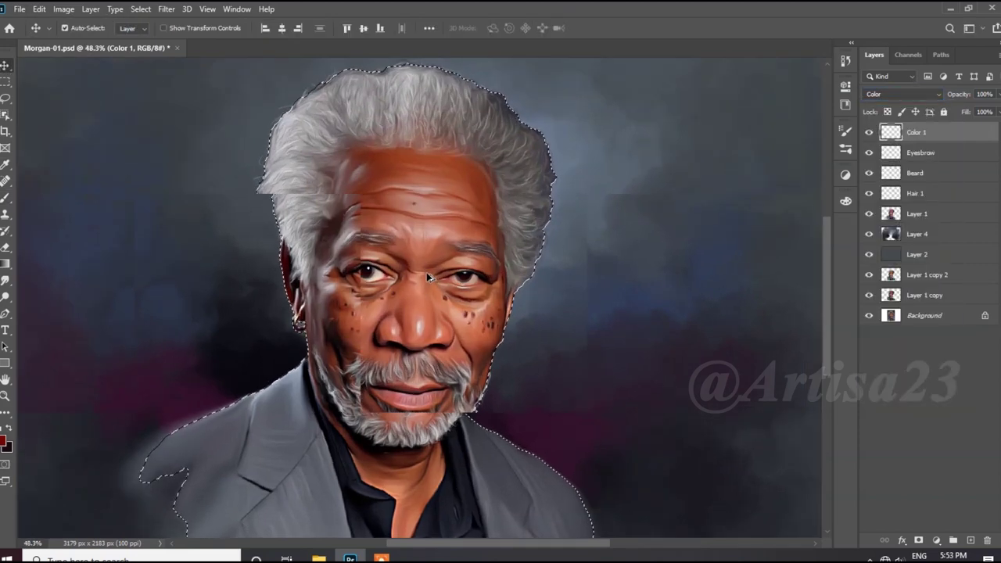
pyautogui.scroll(2, 396, 312)
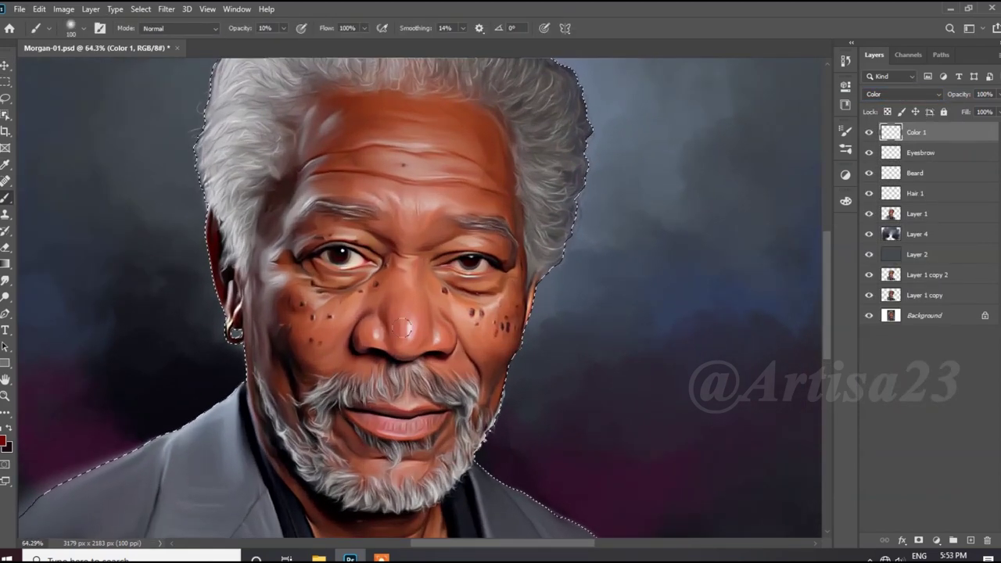
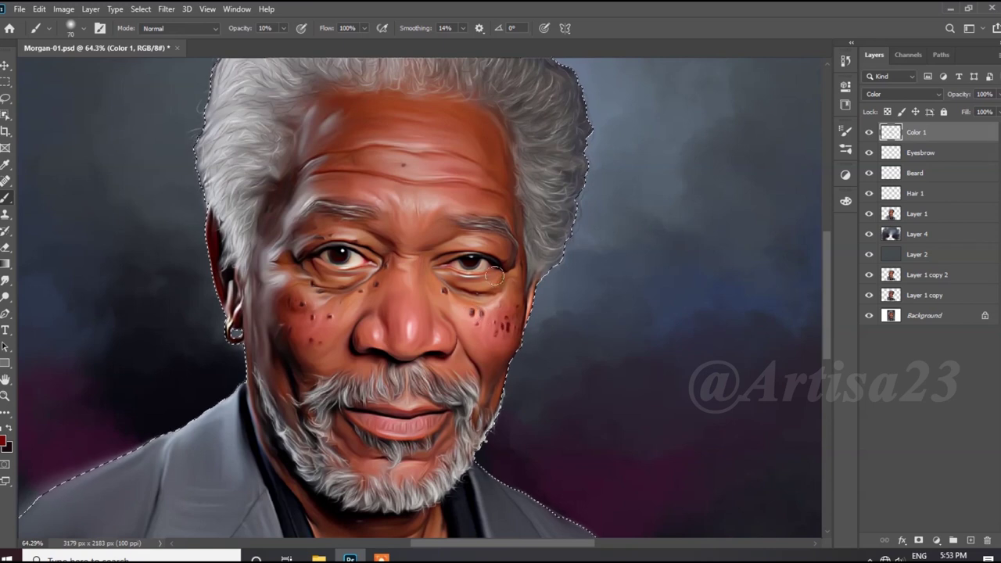
# Add a new empty layer on top of Color 1 in the Layers panel.
pyautogui.scroll(3, 380, 271)
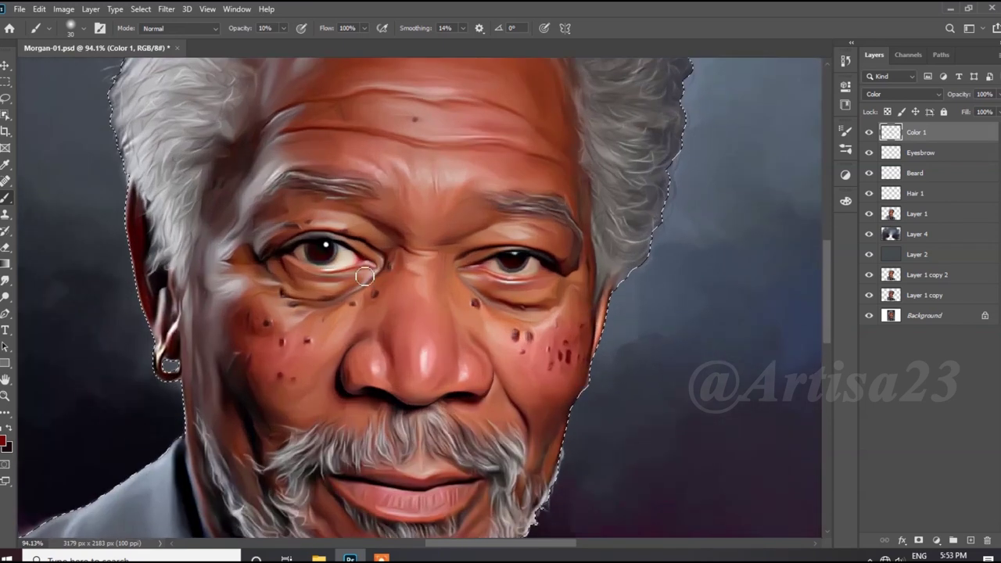
pyautogui.scroll(-2, 384, 255)
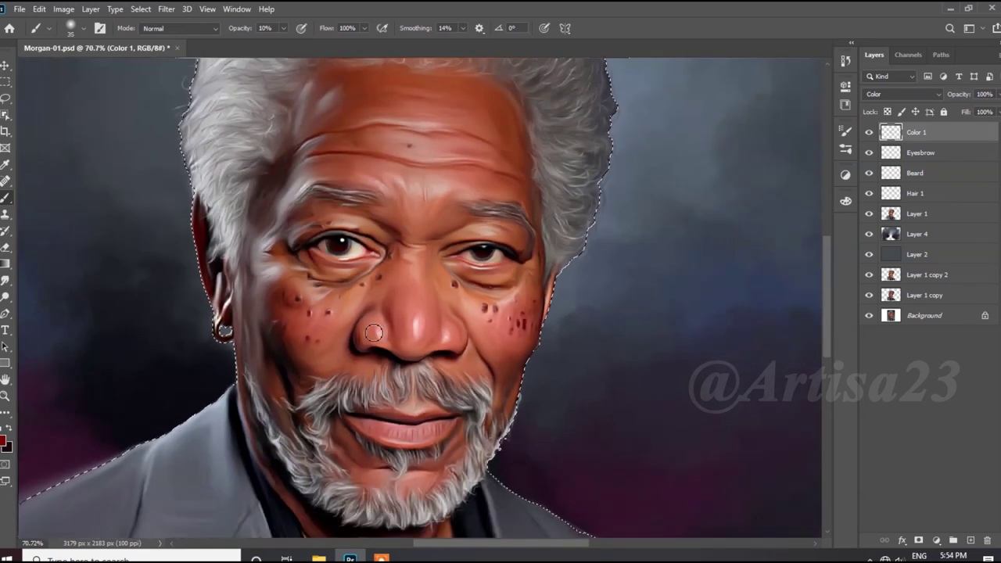
pyautogui.scroll(-3, 513, 274)
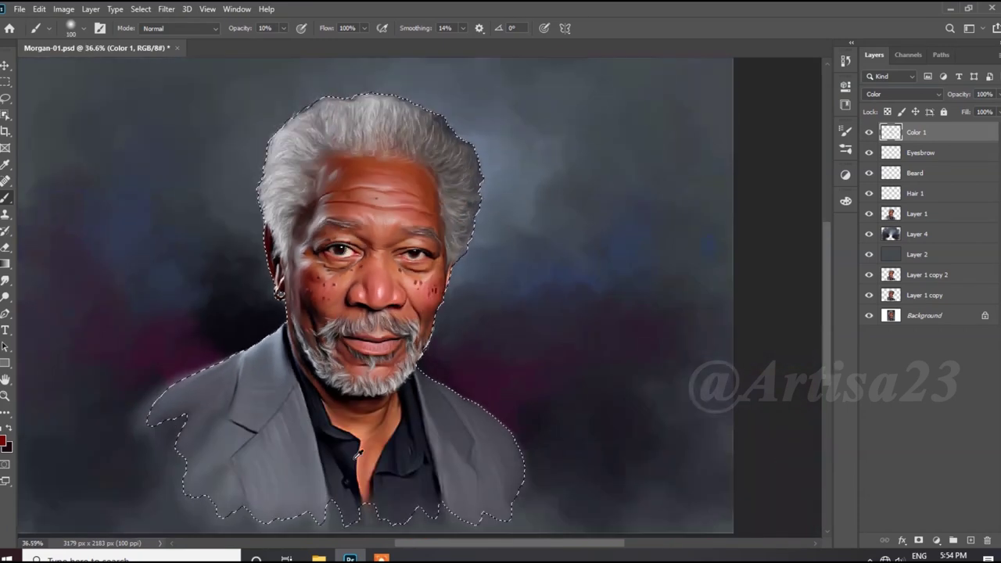
pyautogui.scroll(2, 366, 450)
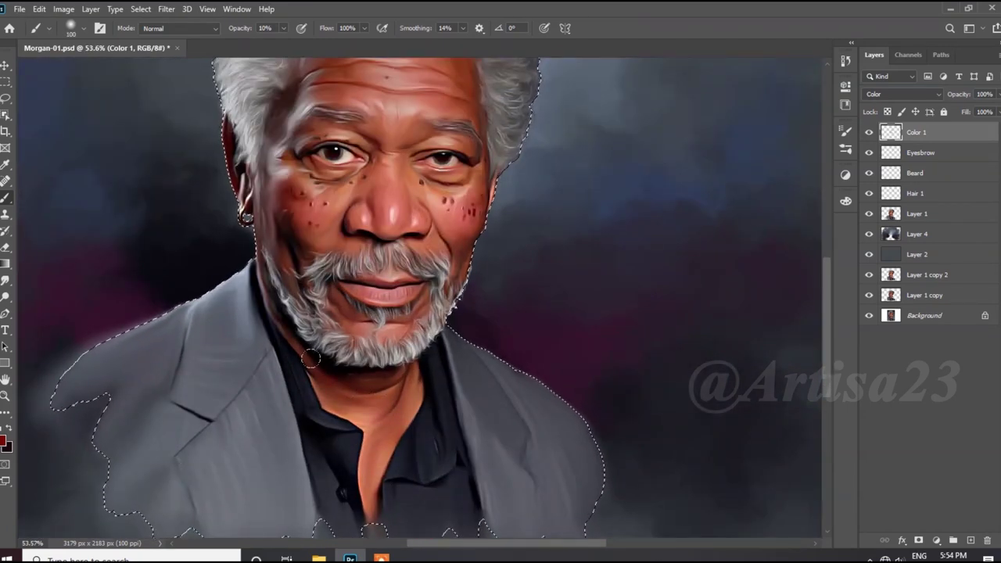
pyautogui.scroll(-2, 548, 470)
pyautogui.scroll(1, 767, 383)
pyautogui.click(971, 540)
# Rename the new layer to 'Color 2'.
pyautogui.doubleClick(917, 133)
pyautogui.write('Color 2')
pyautogui.press('Return')
pyautogui.scroll(-1, 499, 275)
pyautogui.hotkey('ctrl', 's')
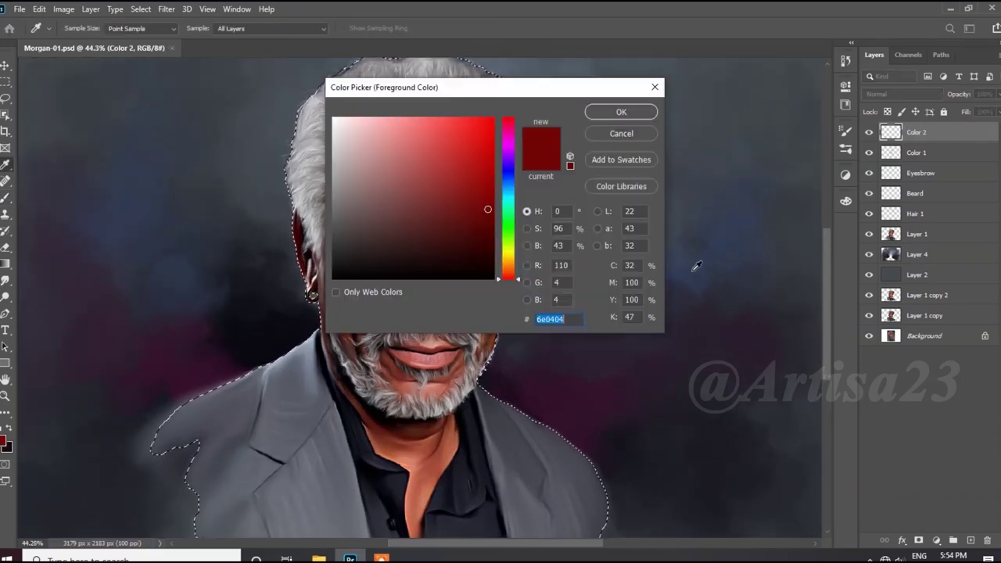
# Choose an orange-brown paint colour and set Color 2 to Color blend mode.
pyautogui.click(510, 265)
pyautogui.click(621, 112)
pyautogui.click(904, 94)
pyautogui.click(892, 518)
# Paint warm orange-brown tones over the face with a size-40 brush, then add another empty layer.
pyautogui.press('b')
pyautogui.scroll(1, 438, 234)
pyautogui.scroll(2, 436, 236)
pyautogui.press('[')
pyautogui.press('[')
pyautogui.press('[')
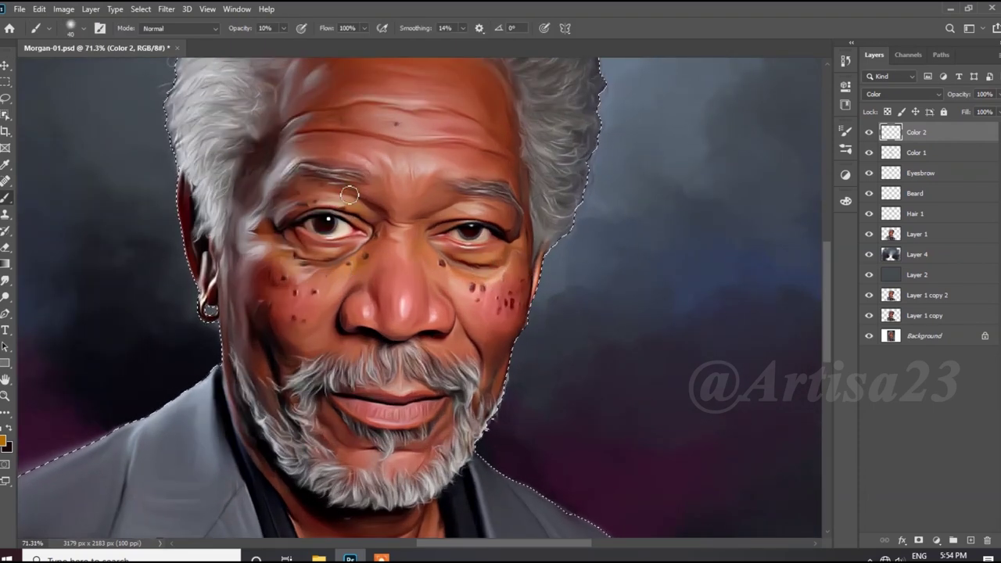
pyautogui.scroll(-1, 505, 226)
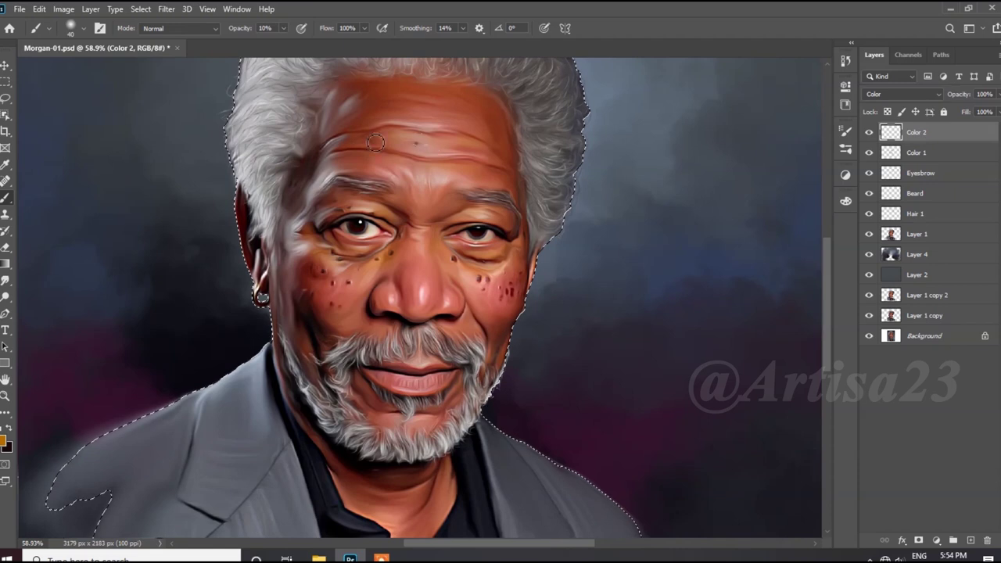
pyautogui.scroll(2, 526, 280)
pyautogui.scroll(1, 420, 272)
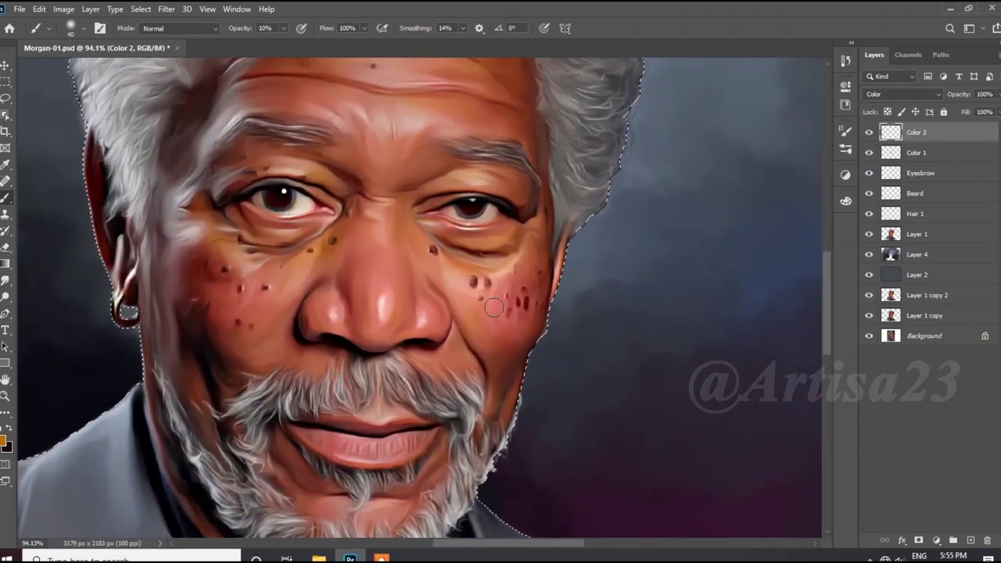
pyautogui.scroll(-1, 414, 409)
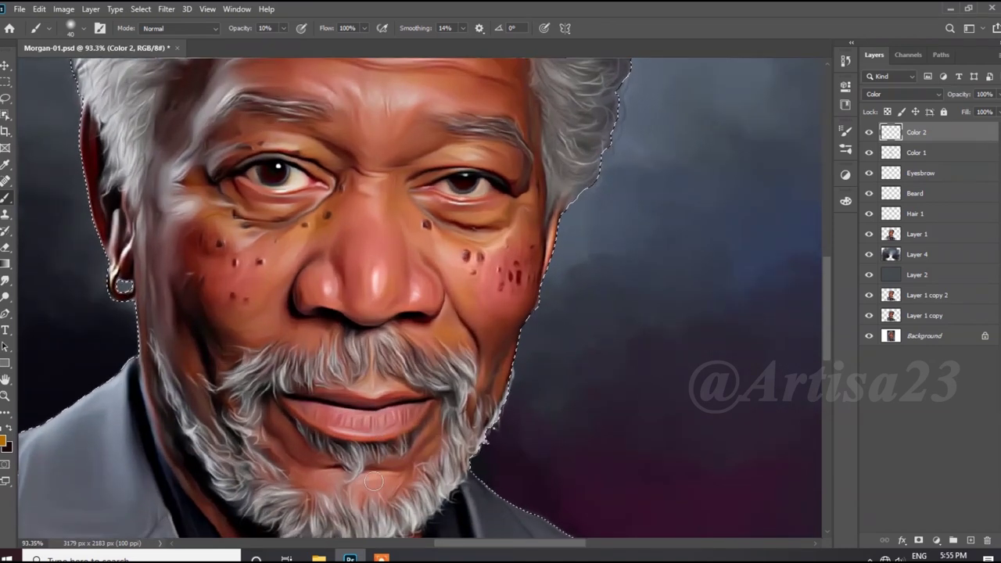
pyautogui.scroll(-1, 495, 284)
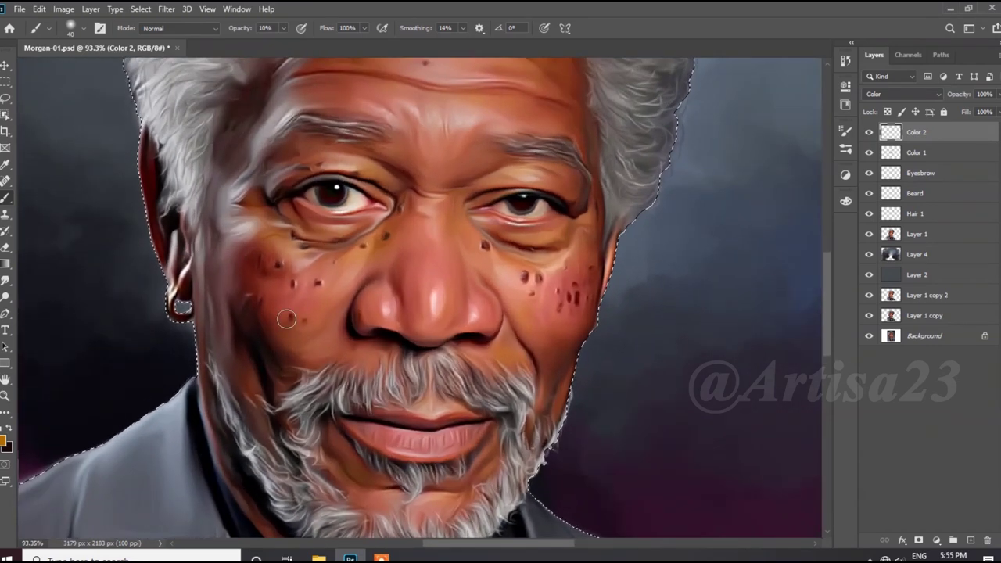
pyautogui.scroll(-2, 481, 235)
pyautogui.scroll(-1, 470, 194)
pyautogui.scroll(2, 394, 469)
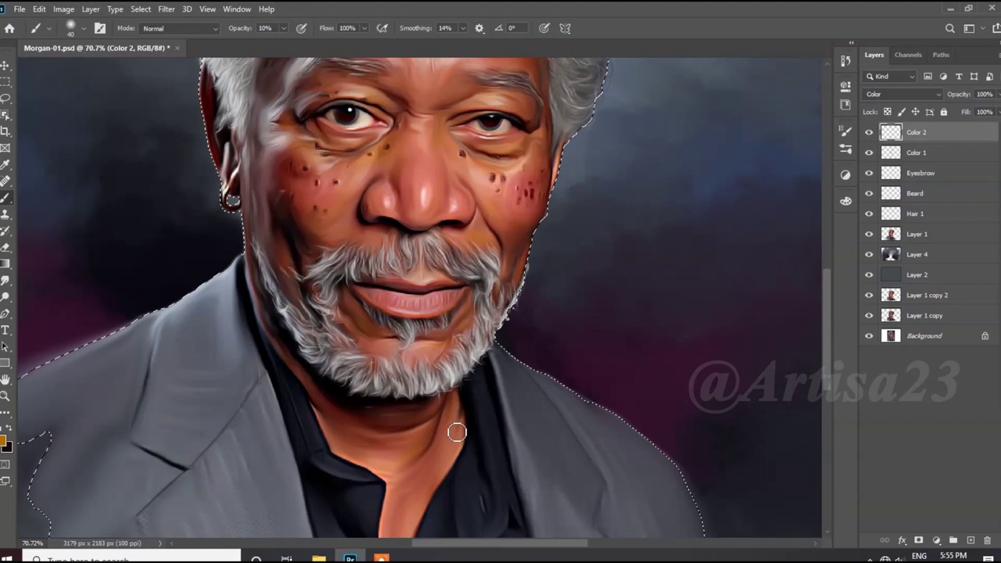
pyautogui.scroll(-1, 409, 521)
pyautogui.scroll(-1, 352, 446)
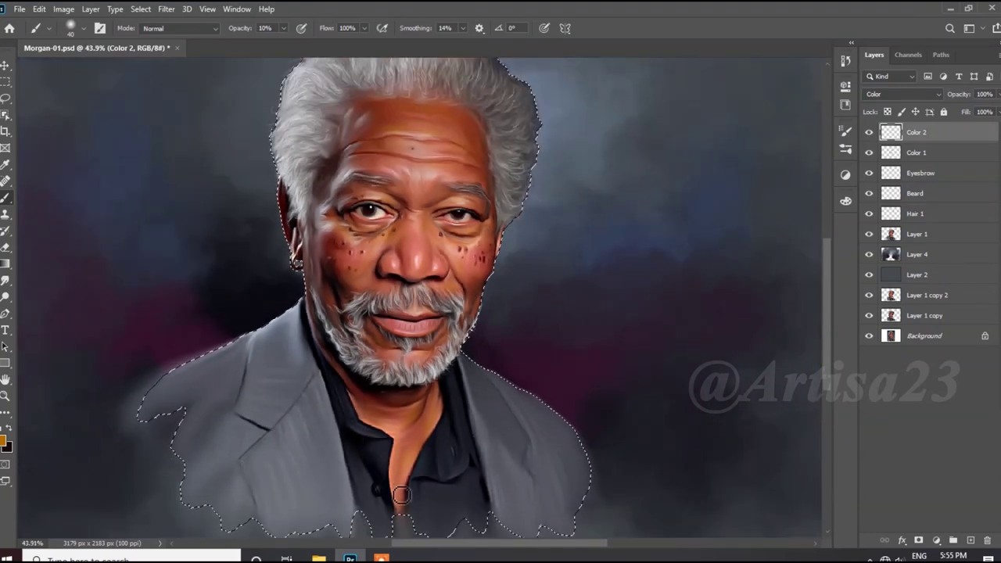
pyautogui.scroll(1, 352, 445)
pyautogui.scroll(-1, 344, 450)
pyautogui.hotkey('ctrl', 'shift', 'alt', 'n')
# Rename the new layer to 'Color 3'.
pyautogui.doubleClick(916, 132)
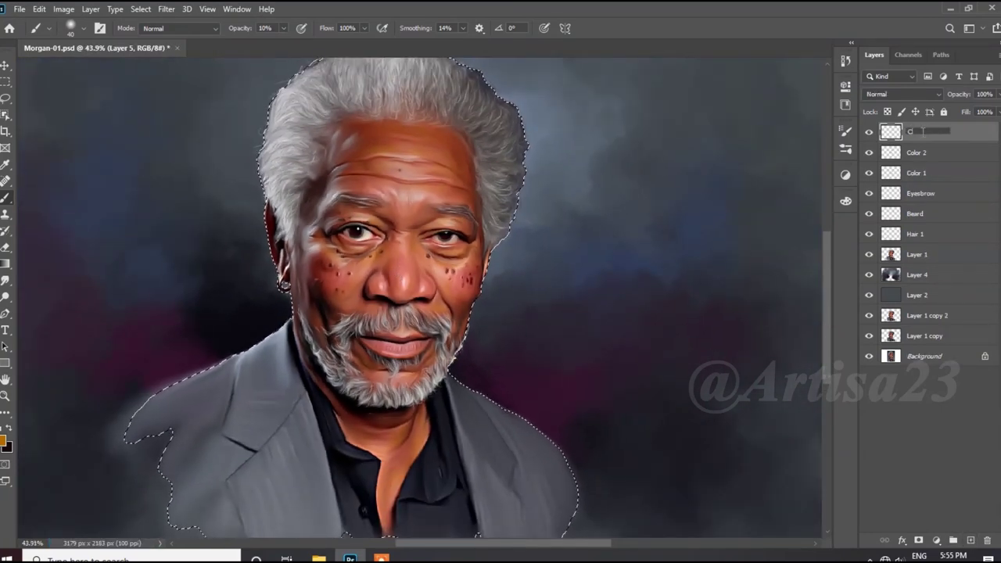
pyautogui.write('Color 3')
pyautogui.press('Return')
pyautogui.scroll(1, 352, 313)
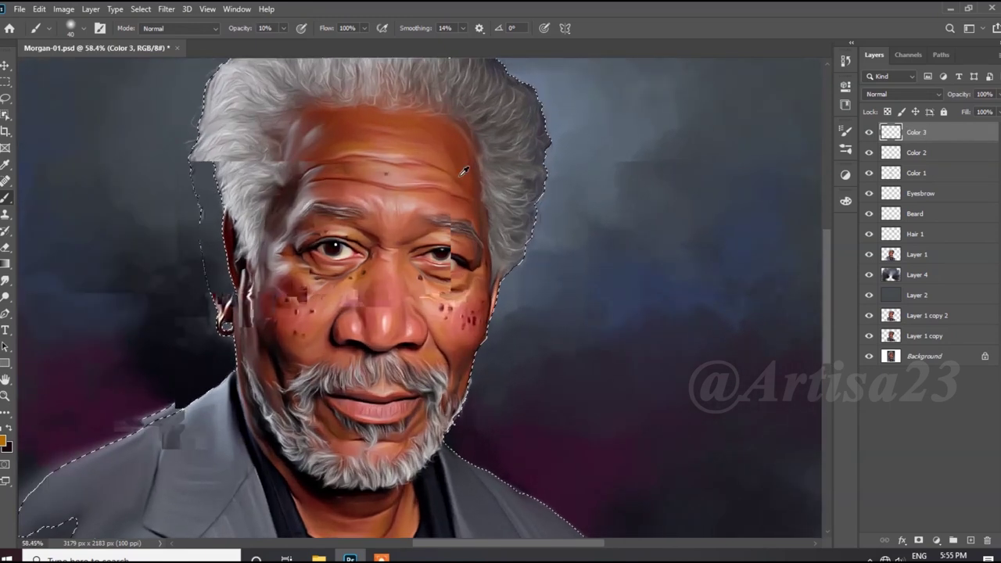
# Set the foreground colour to teal #186977.
pyautogui.click(4, 442)
pyautogui.moveTo(508, 266); pyautogui.dragTo(505, 196)
pyautogui.click(461, 204)
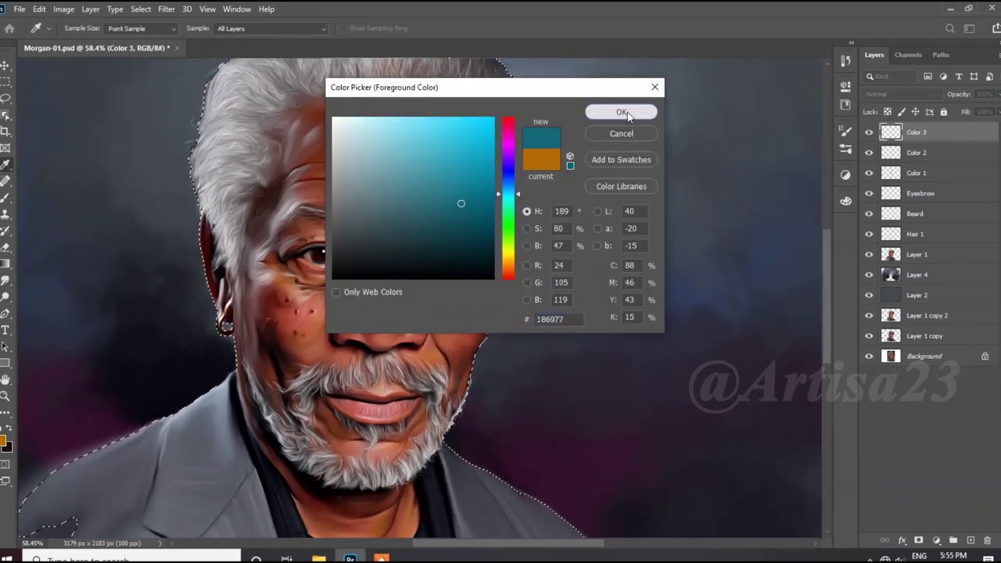
pyautogui.click(621, 112)
pyautogui.press('b')
pyautogui.scroll(1, 479, 255)
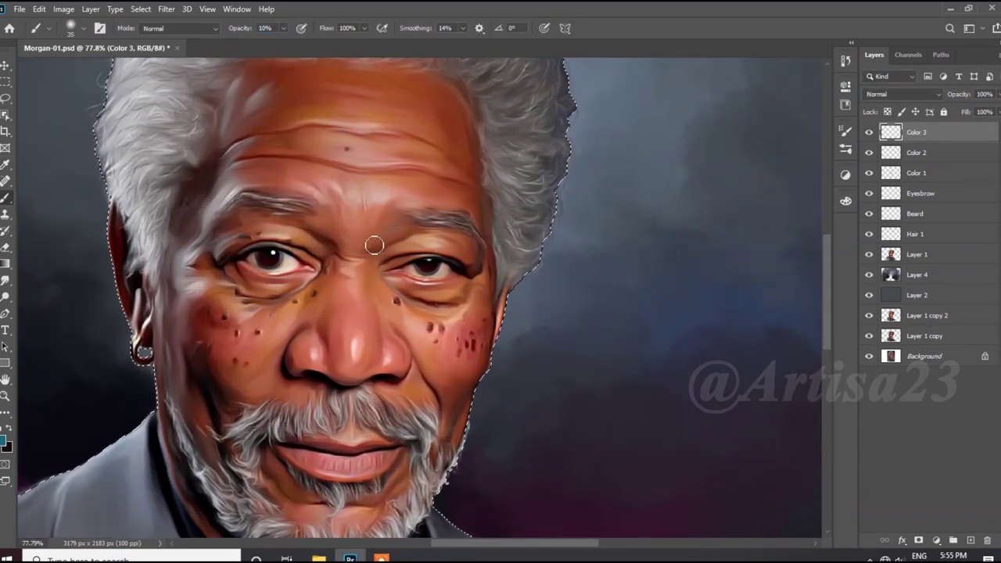
# Set Color 3 to Color blend mode and shrink the brush to size 30.
pyautogui.click(6, 445)
pyautogui.click(618, 112)
pyautogui.press('[')
pyautogui.click(903, 94)
pyautogui.click(891, 391)
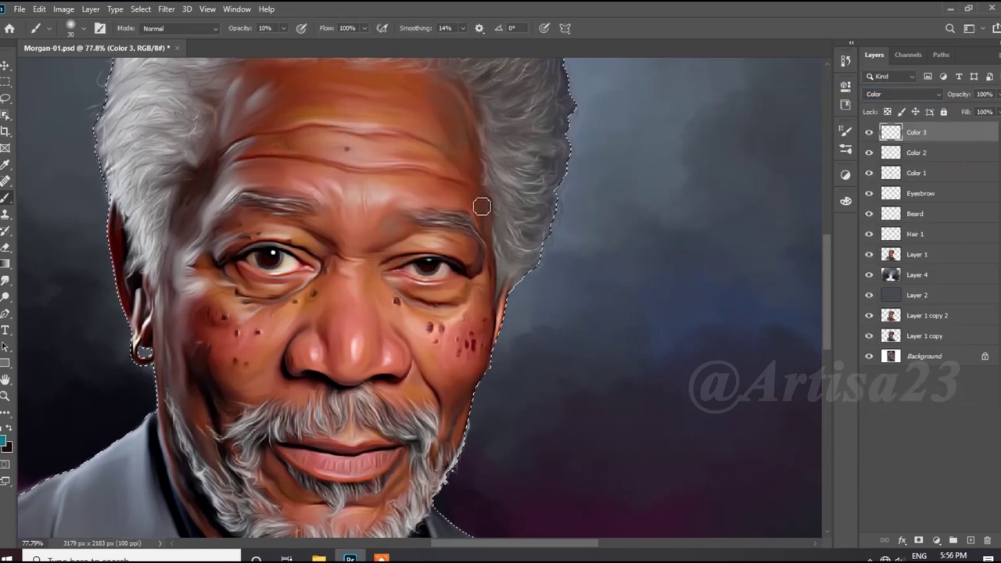
# Brush subtle teal tints around the eyes, cheeks and neck between the collars.
pyautogui.scroll(1, 423, 300)
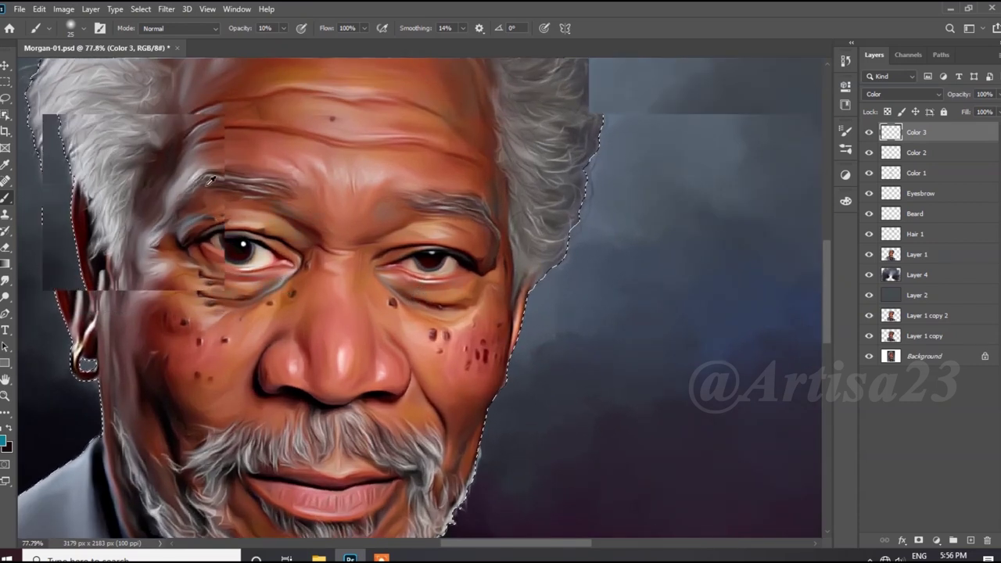
pyautogui.scroll(-1, 220, 206)
pyautogui.scroll(1, 220, 206)
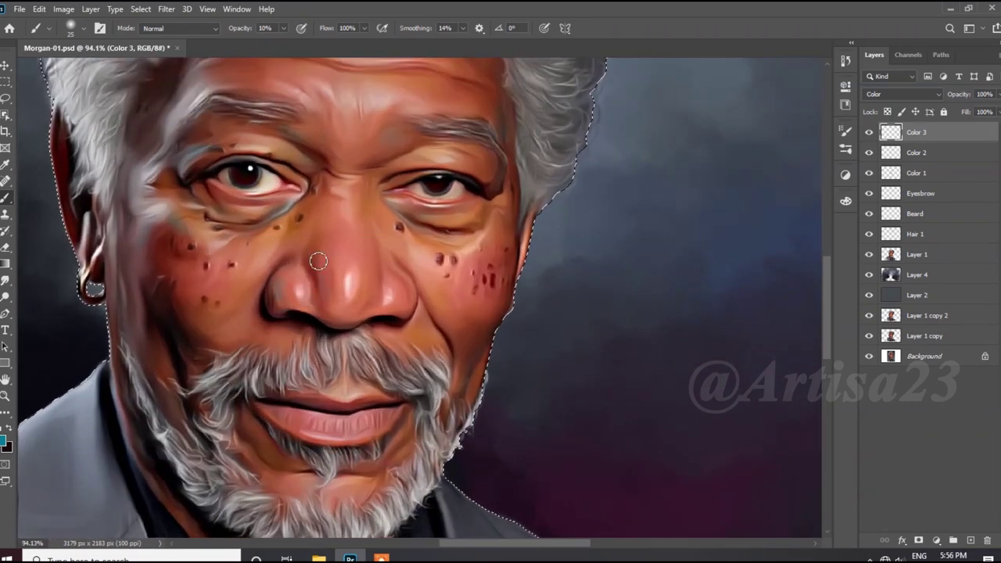
pyautogui.scroll(-1, 388, 211)
pyautogui.scroll(1, 239, 303)
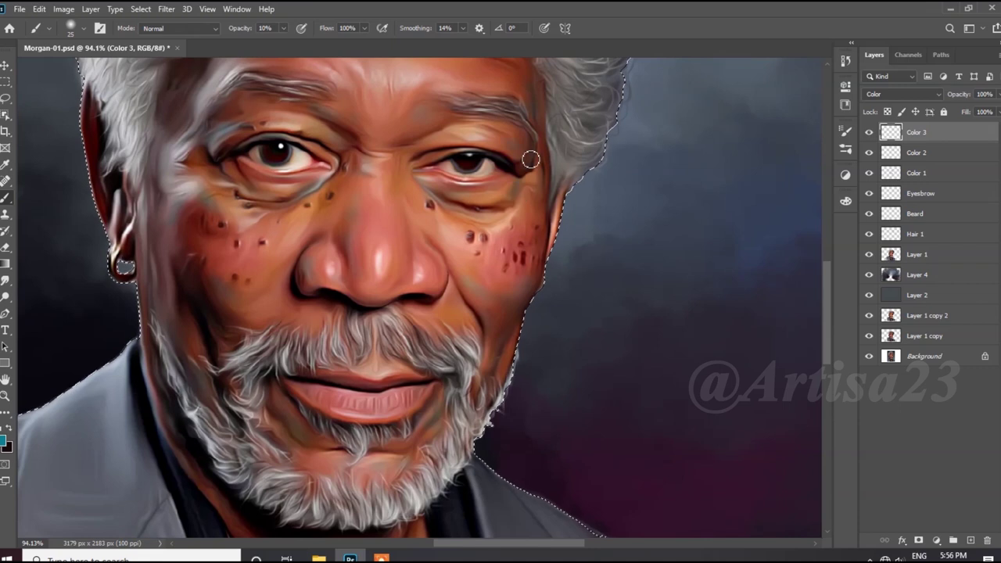
pyautogui.scroll(-3, 409, 150)
pyautogui.scroll(1, 399, 166)
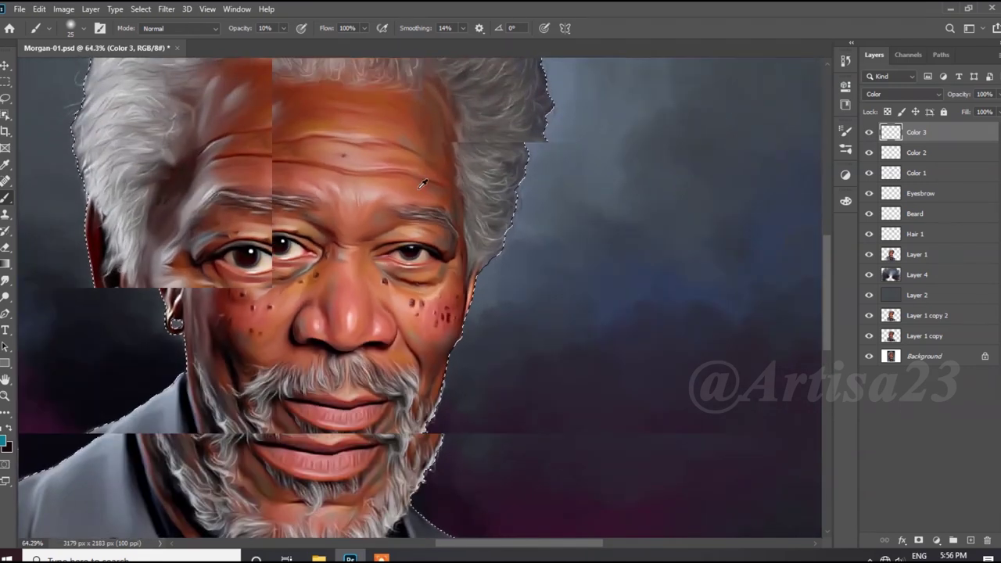
pyautogui.scroll(-2, 368, 167)
pyautogui.scroll(3, 305, 290)
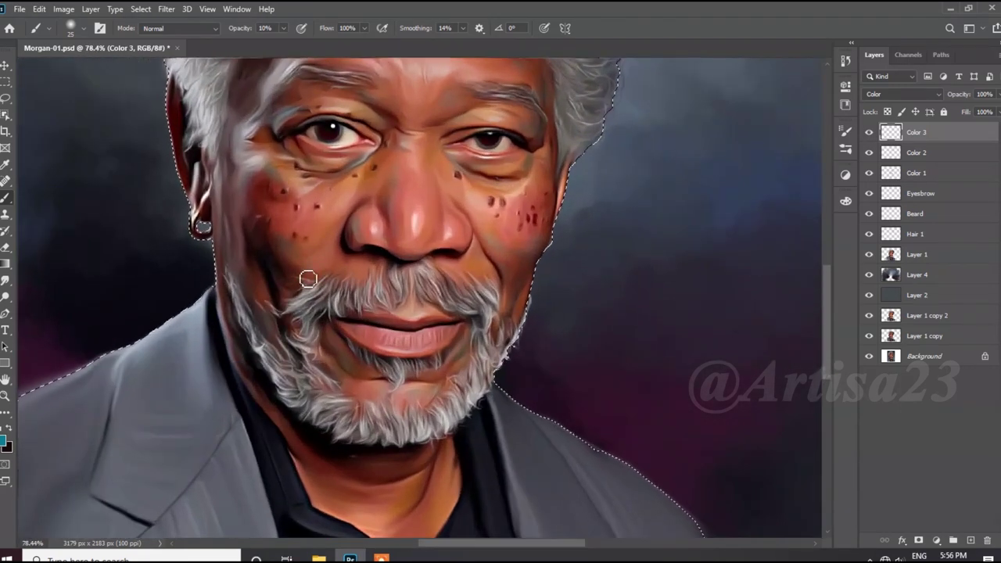
pyautogui.scroll(-2, 324, 266)
pyautogui.scroll(2, 393, 413)
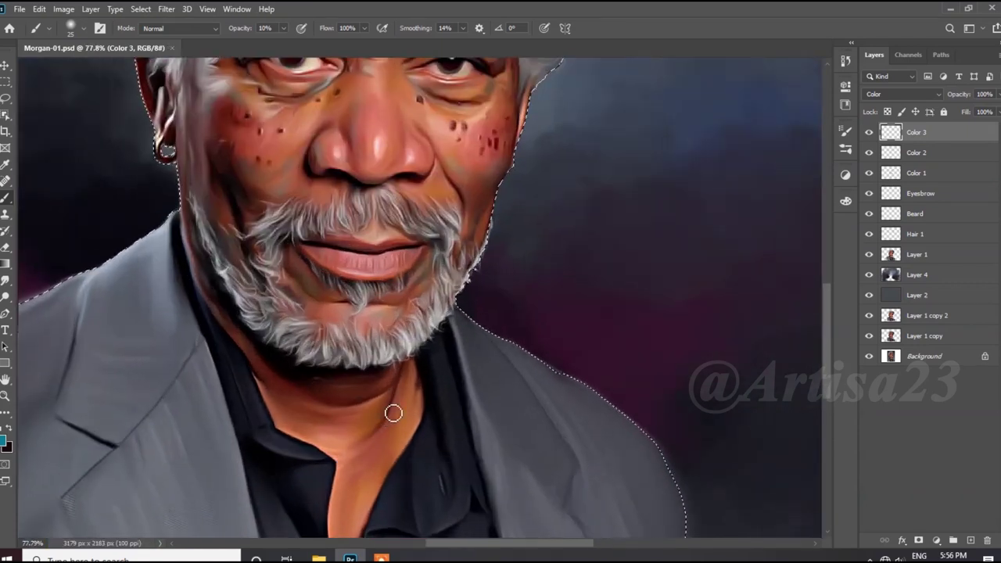
pyautogui.moveTo(402, 405); pyautogui.dragTo(370, 472)
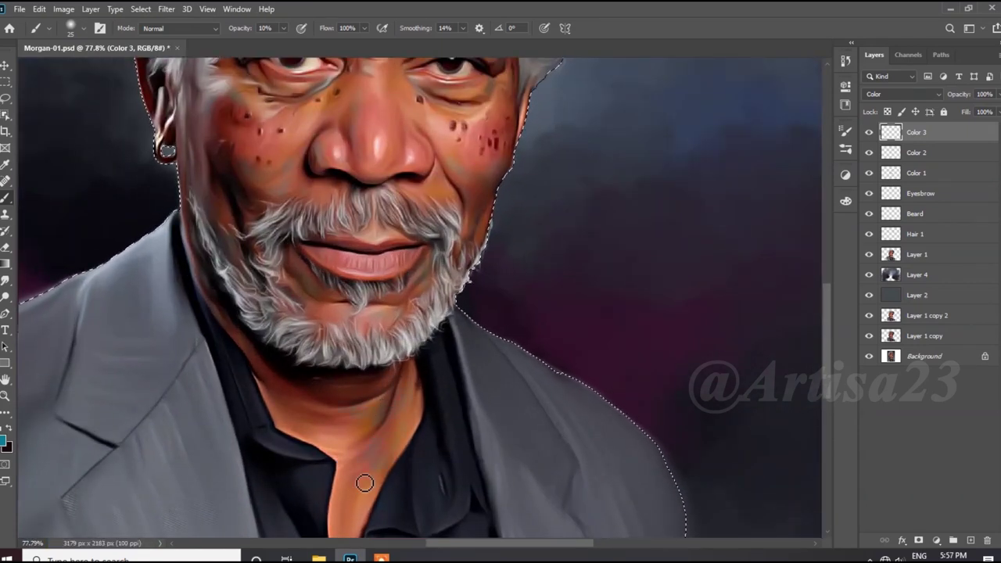
pyautogui.scroll(-1, 365, 482)
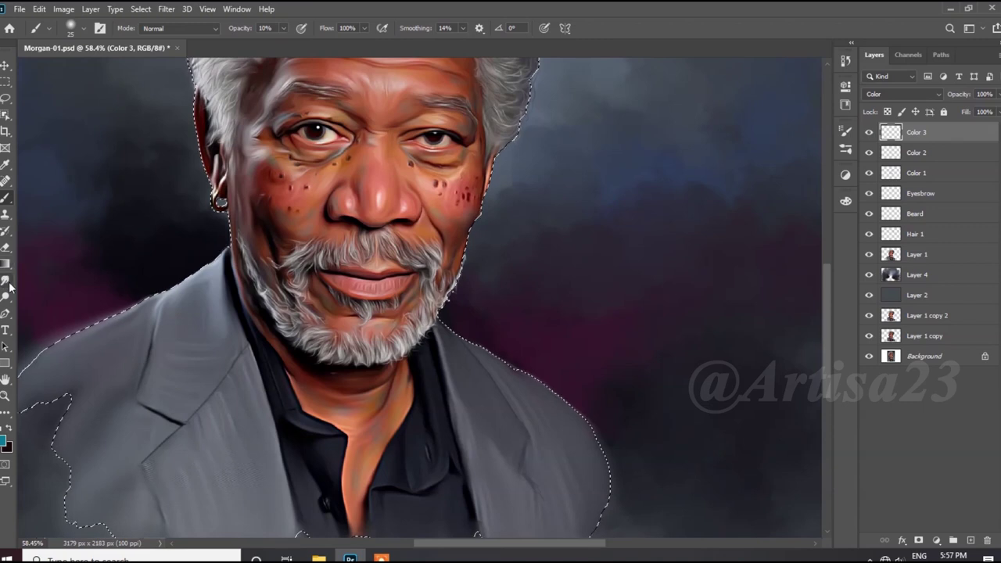
# Smudge the Color 3 paint softly along the hair edge.
pyautogui.click(6, 281)
pyautogui.scroll(2, 409, 416)
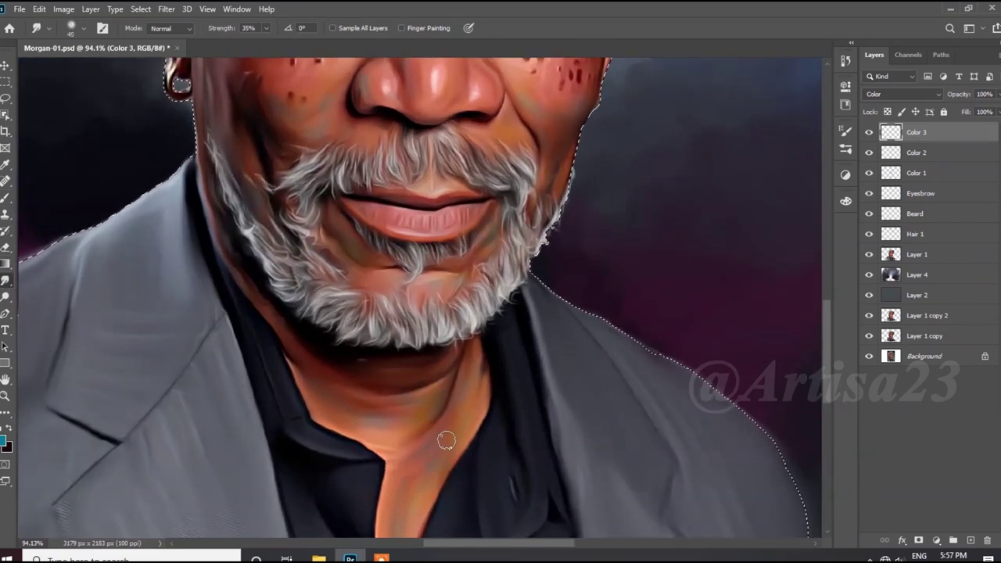
pyautogui.scroll(-1, 435, 396)
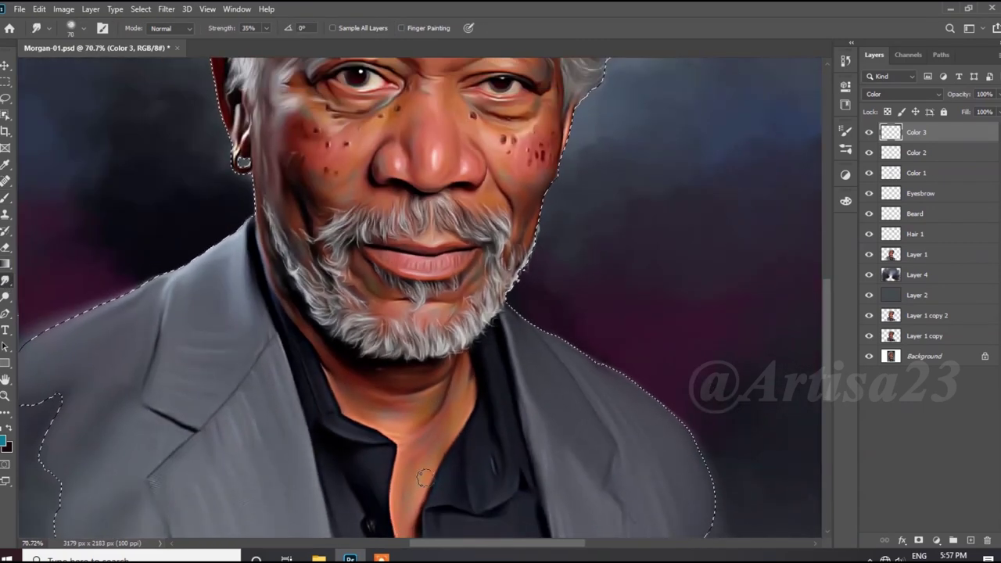
pyautogui.scroll(-1, 423, 478)
pyautogui.scroll(2, 356, 184)
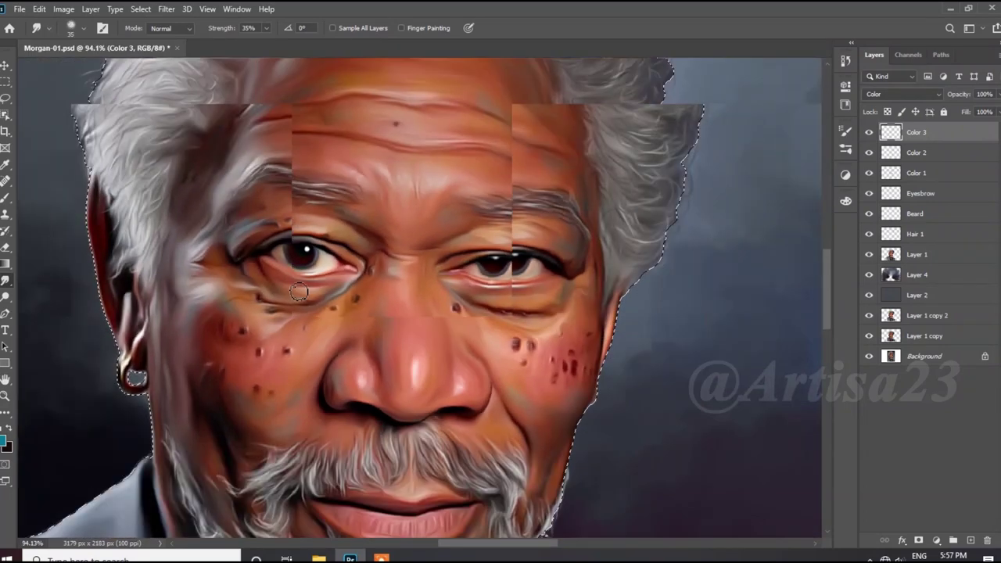
pyautogui.scroll(-3, 300, 291)
pyautogui.scroll(1, 397, 284)
pyautogui.scroll(-1, 402, 286)
pyautogui.scroll(2, 402, 286)
# Smudge the forehead with a larger size-90 smudge brush, then deselect.
pyautogui.press('b')
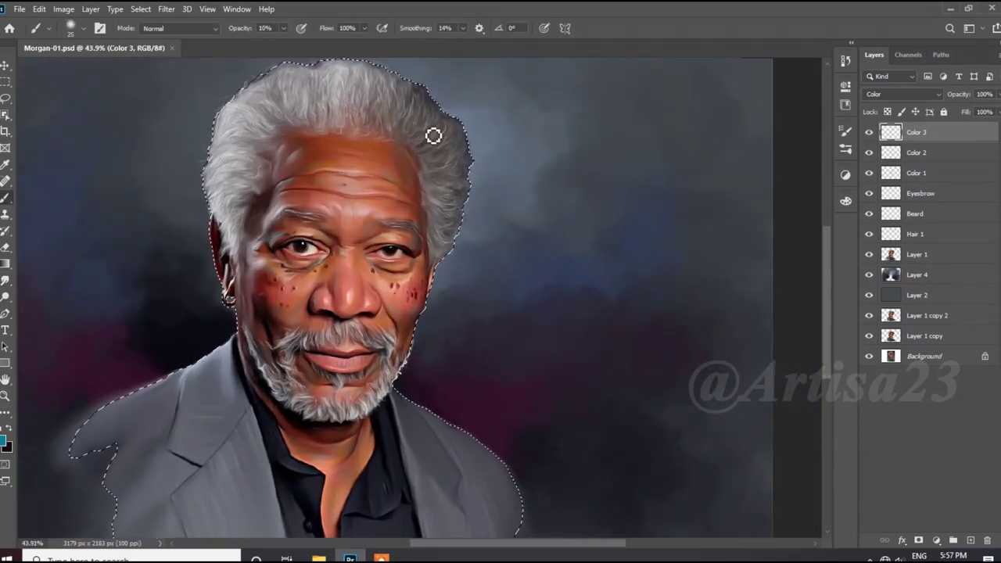
pyautogui.scroll(2, 433, 136)
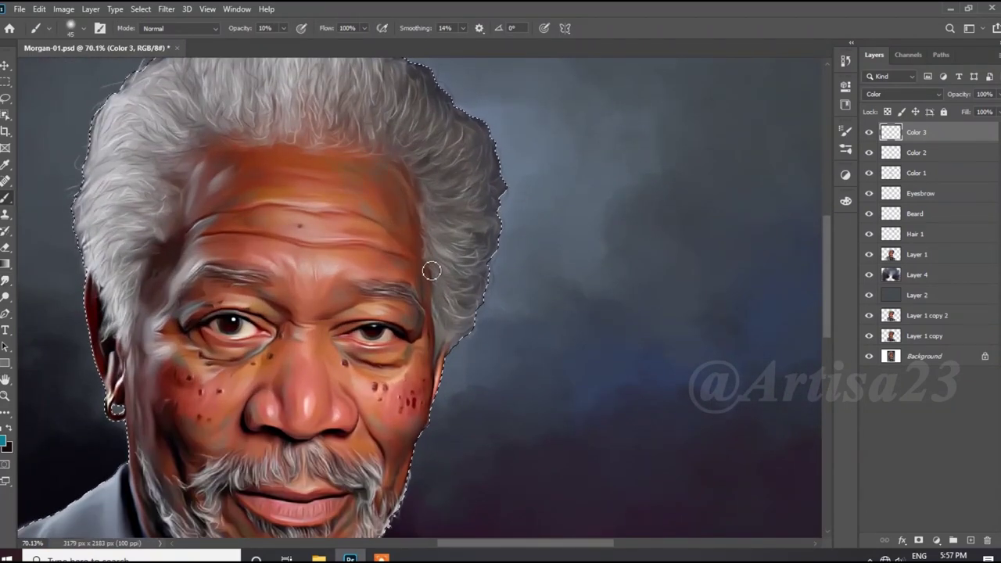
pyautogui.scroll(-1, 432, 271)
pyautogui.press('r')
pyautogui.scroll(1, 370, 185)
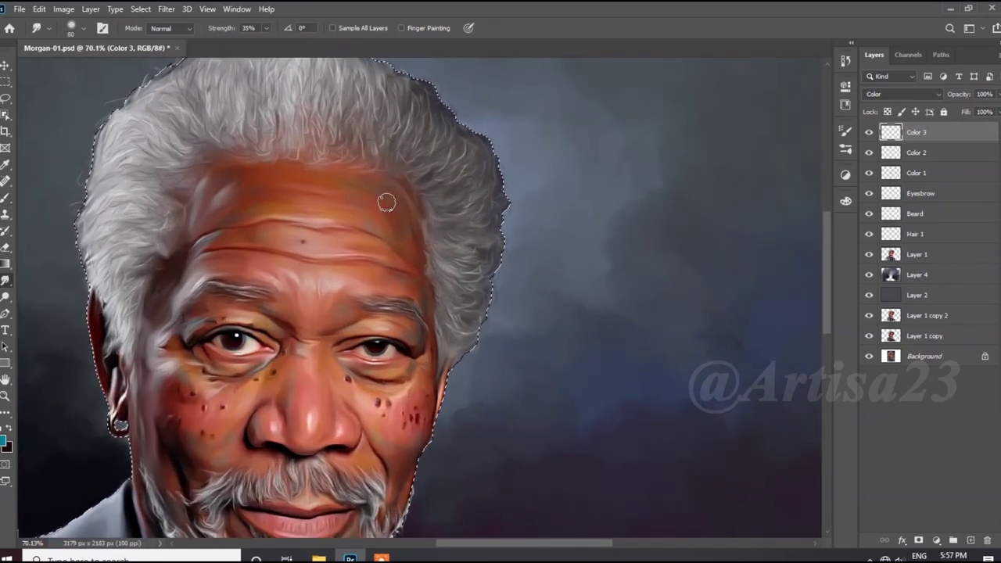
pyautogui.press(']')
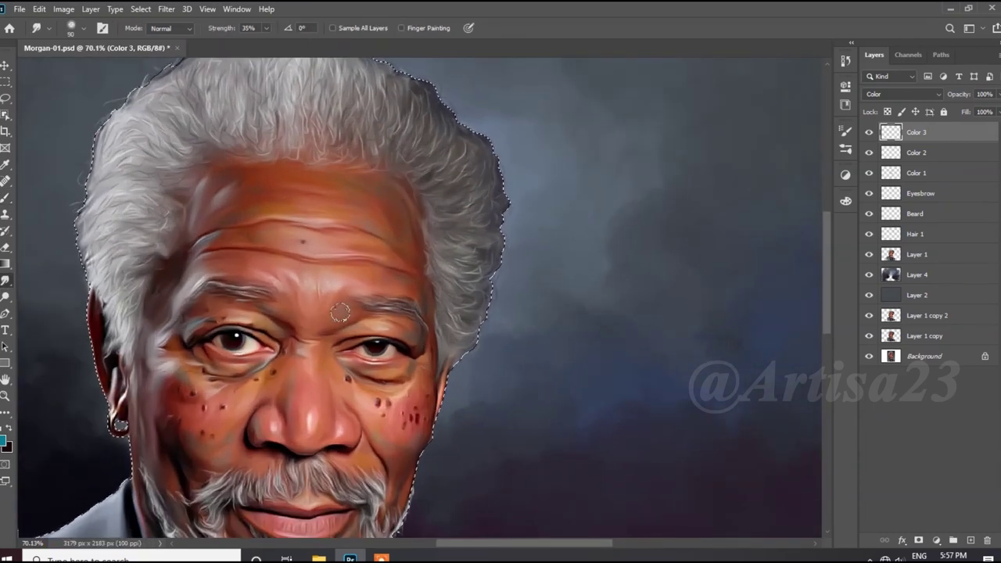
pyautogui.scroll(-3, 340, 313)
pyautogui.hotkey('ctrl', 'd')
pyautogui.scroll(1, 496, 277)
# Add a new layer above Eyesbrow and rename it 'Lips'.
pyautogui.click(978, 195)
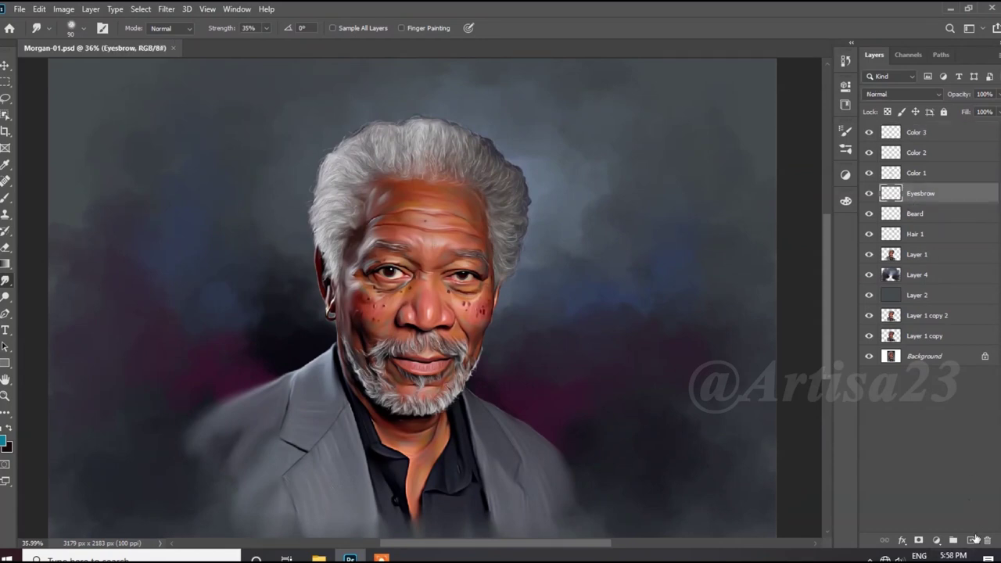
pyautogui.click(971, 541)
pyautogui.doubleClick(919, 192)
pyautogui.write('Lips')
pyautogui.scroll(2, 715, 302)
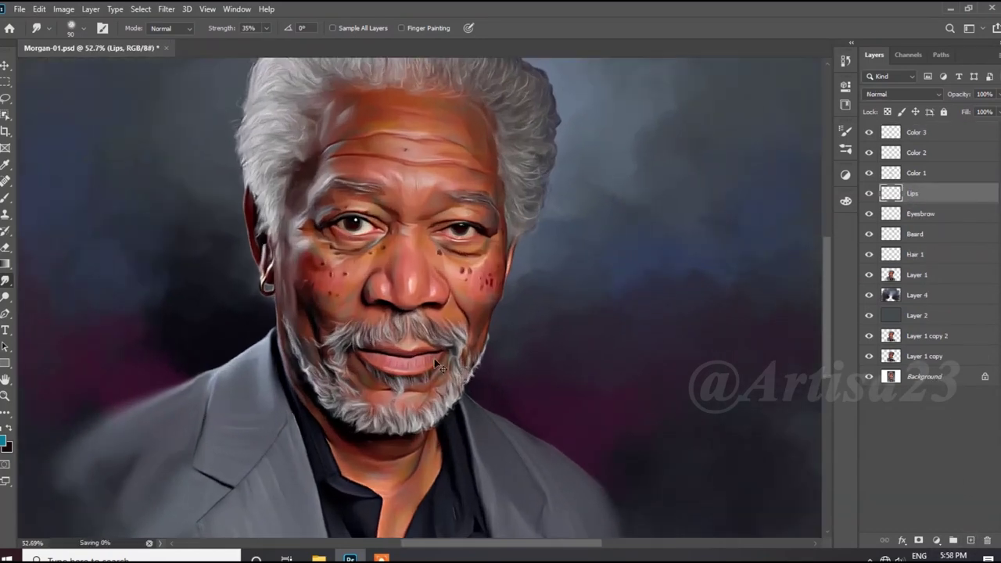
pyautogui.press('i')
# Set the foreground colour to dark red.
pyautogui.click(4, 441)
pyautogui.moveTo(508, 195); pyautogui.dragTo(508, 117)
pyautogui.click(491, 209)
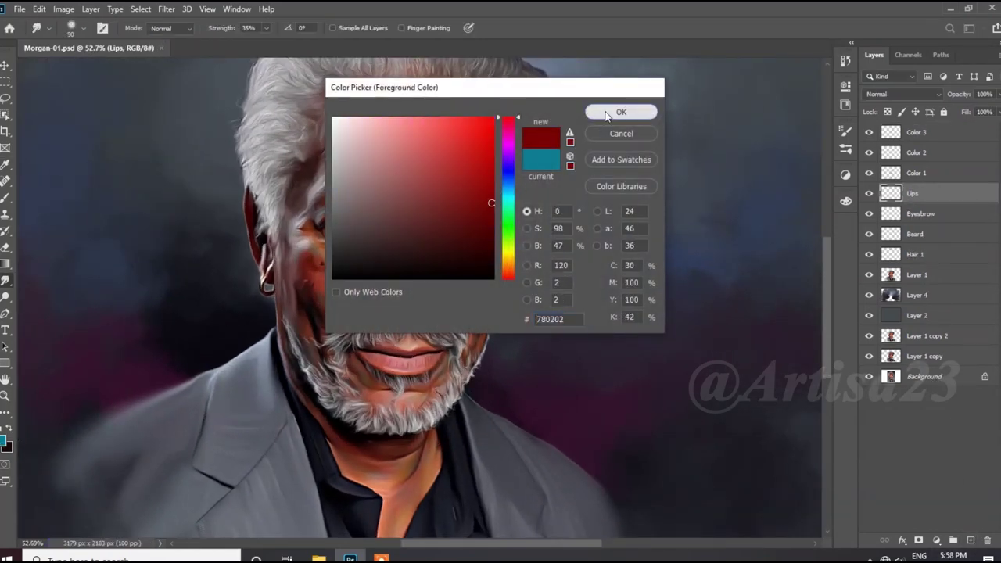
pyautogui.click(603, 112)
pyautogui.scroll(2, 405, 279)
# Paint dark red over the lips with the Brush.
pyautogui.press('b')
pyautogui.scroll(1, 405, 279)
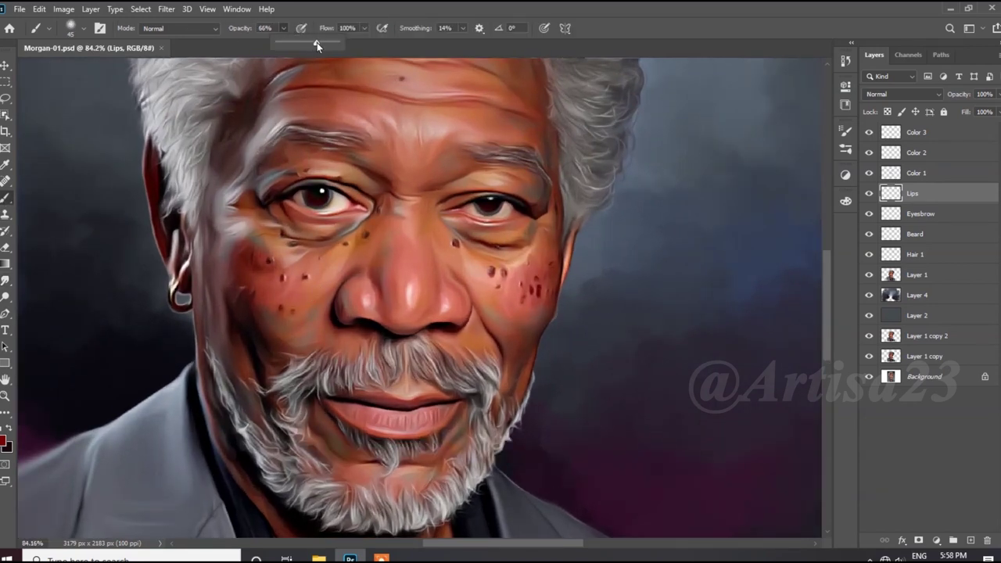
pyautogui.scroll(2, 439, 374)
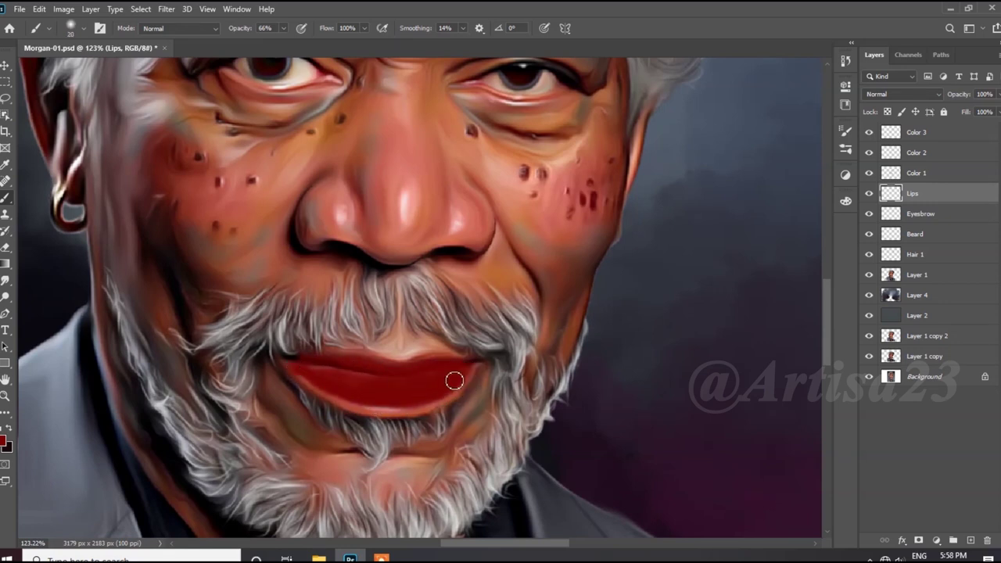
pyautogui.scroll(-2, 455, 381)
pyautogui.click(928, 94)
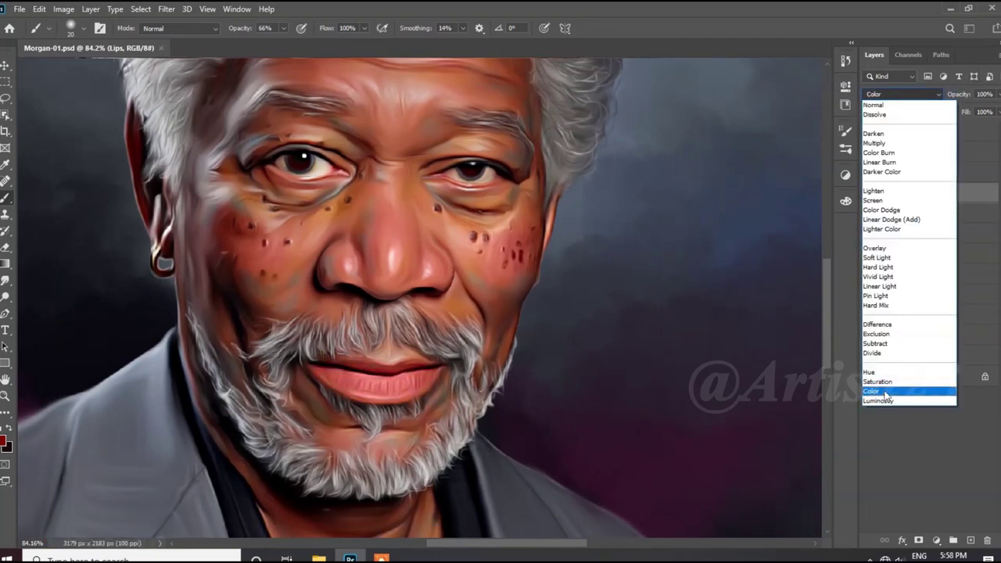
# Set the Lips layer's blend mode to Soft Light.
pyautogui.click(877, 257)
pyautogui.press('v')
pyautogui.click(921, 194)
pyautogui.click(903, 94)
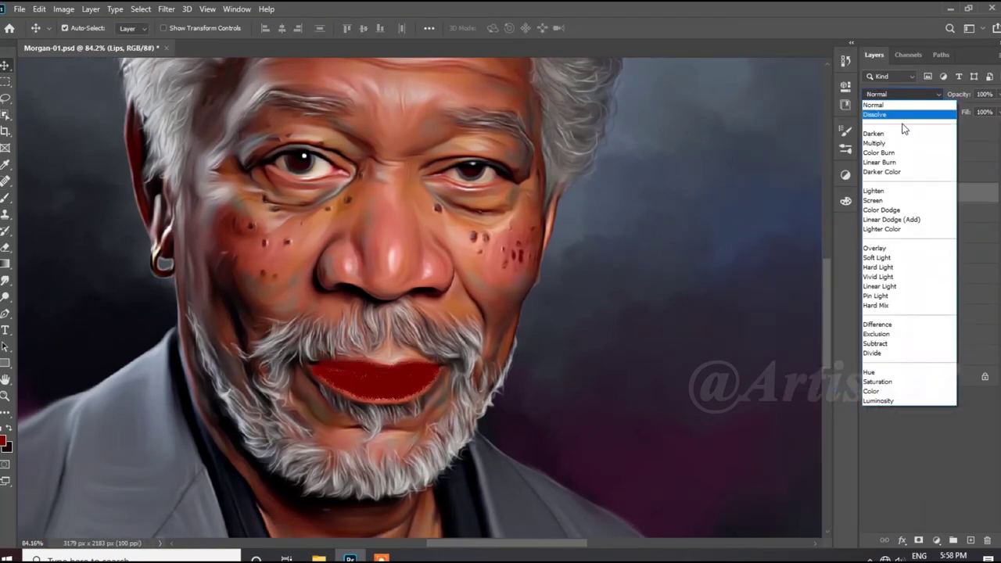
pyautogui.click(893, 258)
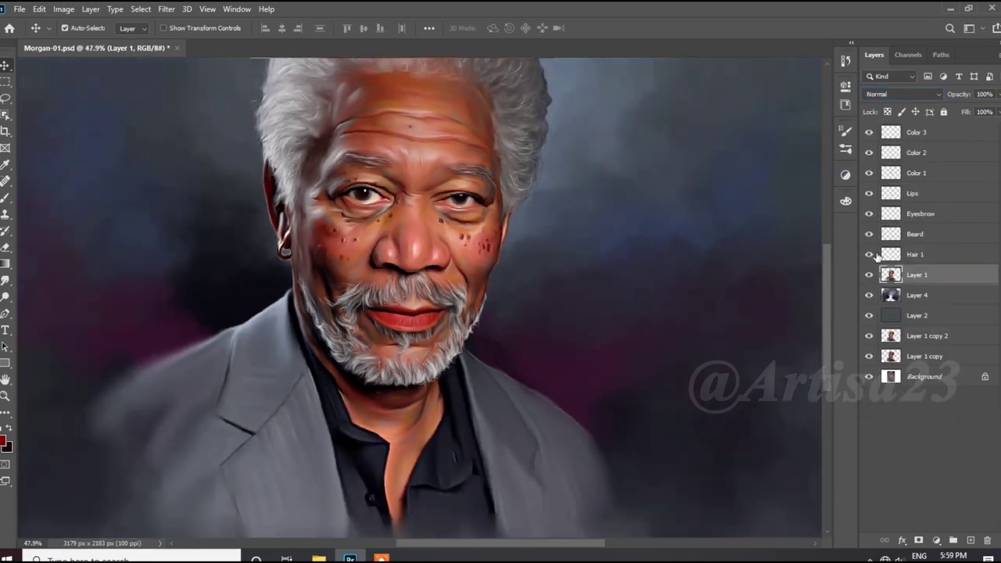
# Shift the lips' hue by -30 with Hue/Saturation, then save the document.
pyautogui.click(63, 9)
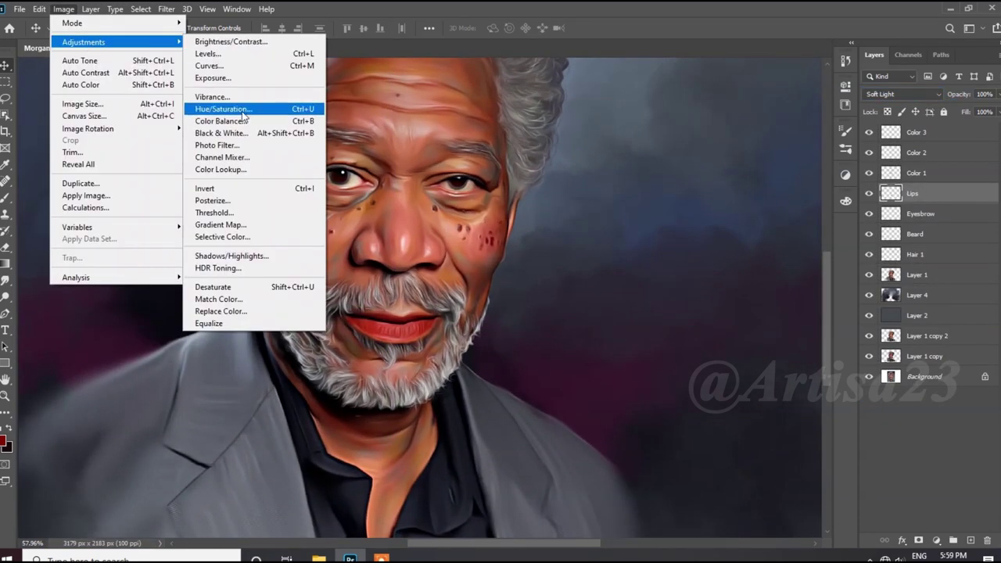
pyautogui.click(258, 108)
pyautogui.click(777, 96)
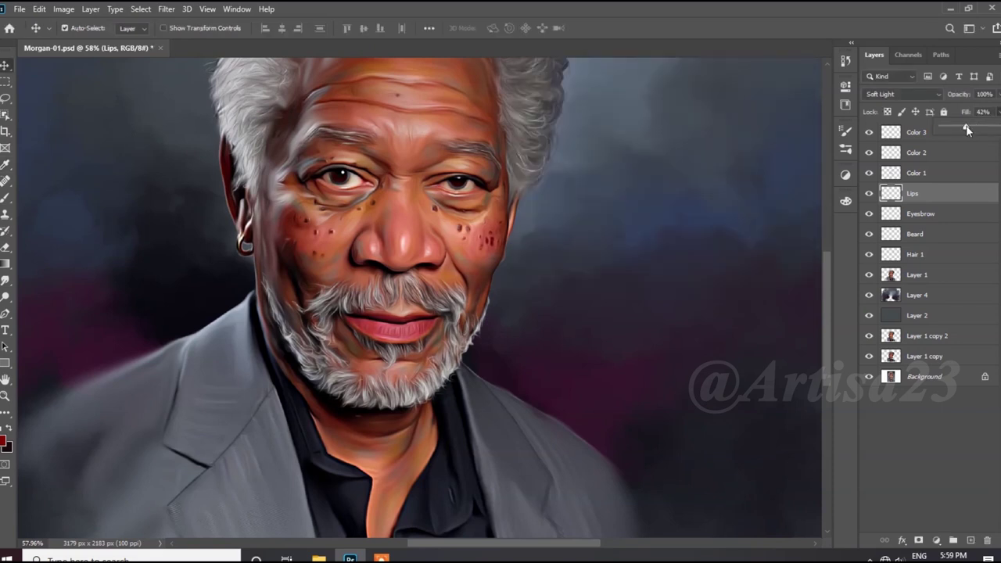
pyautogui.click(869, 193)
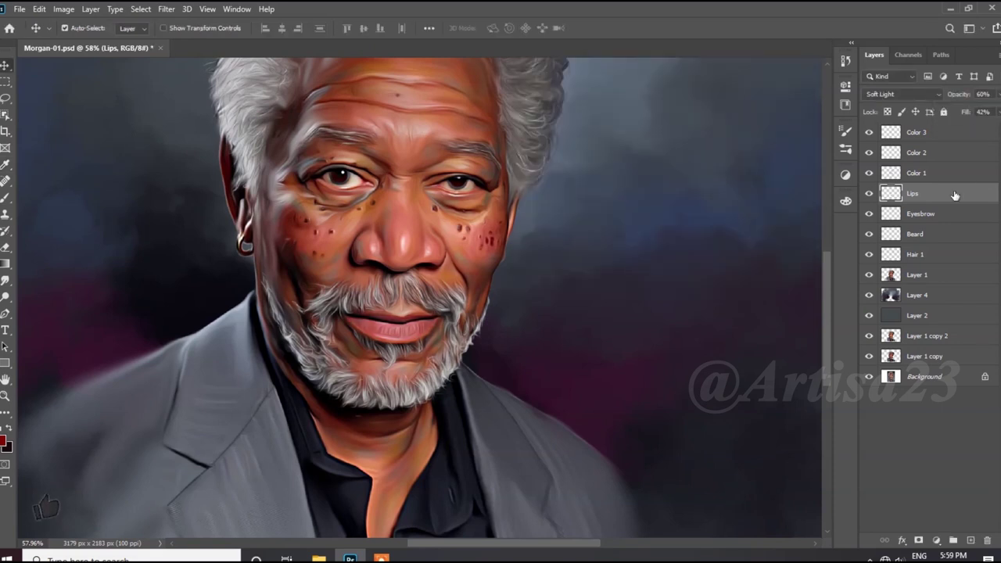
pyautogui.hotkey('ctrl', 's')
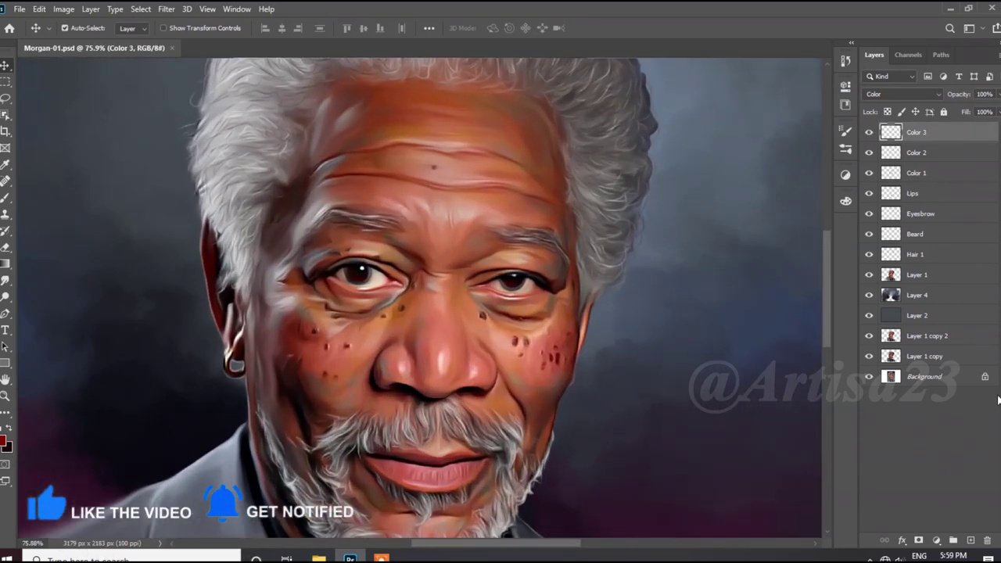
# Add an Eyess layer above Lips and brush blue streaks and dark rims into the irises.
pyautogui.click(913, 197)
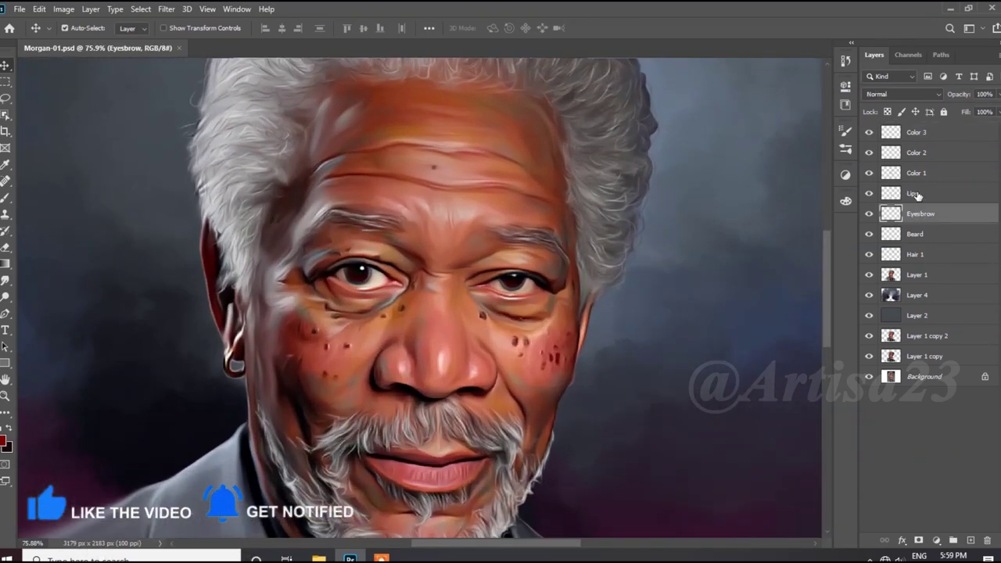
pyautogui.hotkey('ctrl', 'shift', 'alt', 'n')
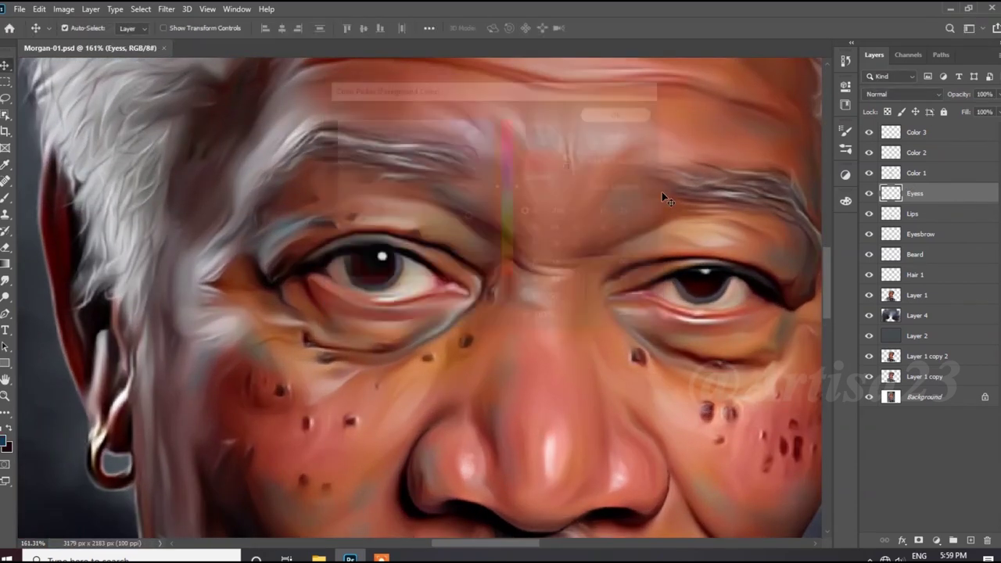
pyautogui.write('Eyess')
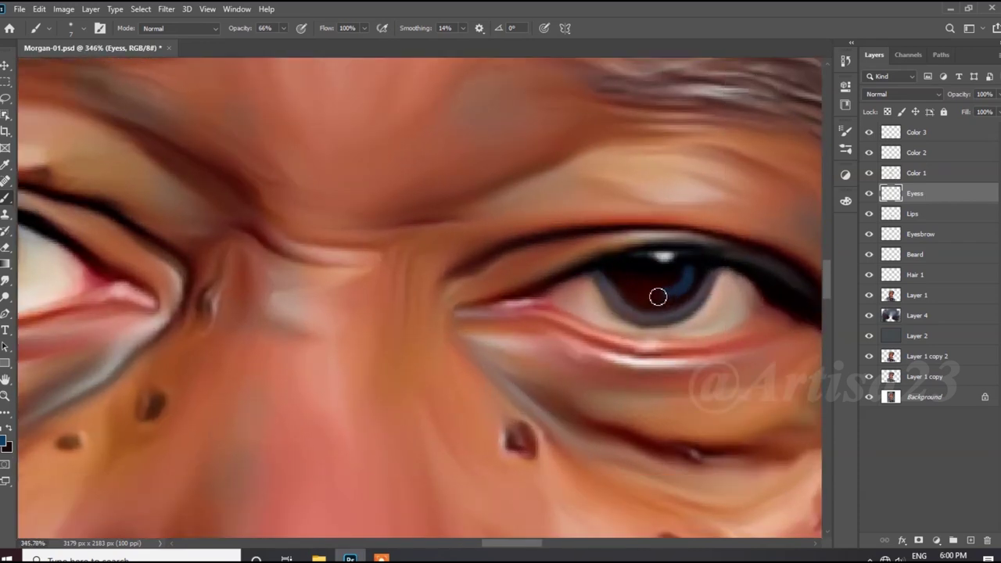
pyautogui.moveTo(657, 296)
pyautogui.mouseDown()
pyautogui.moveTo(634, 290)
pyautogui.moveTo(671, 297)
pyautogui.mouseUp()
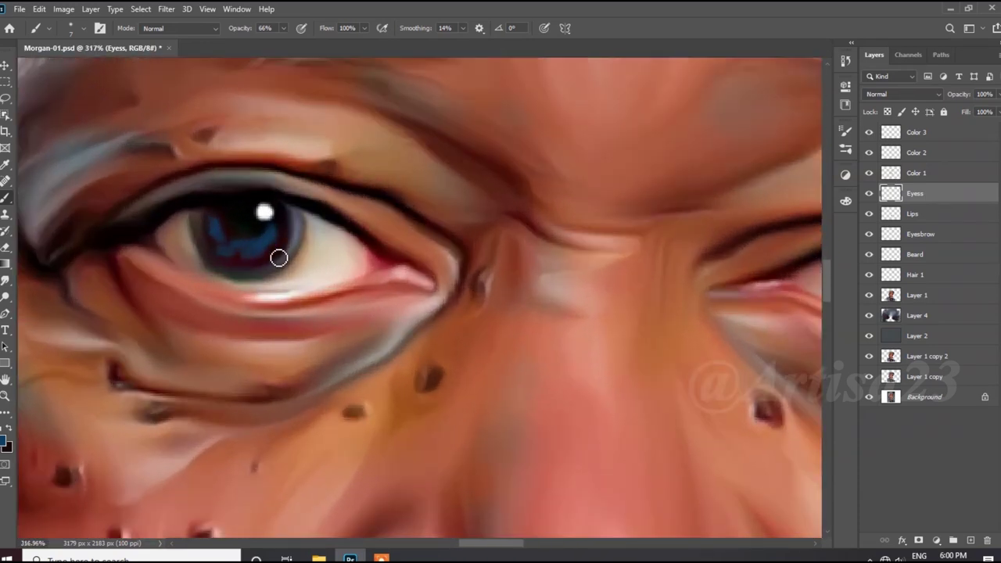
pyautogui.click(620, 112)
pyautogui.press('b')
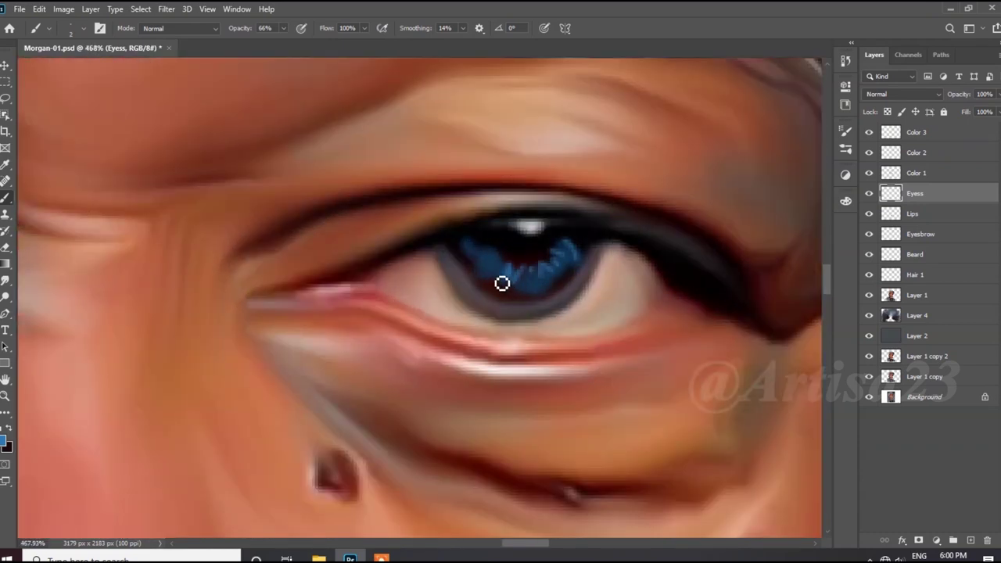
pyautogui.moveTo(501, 283); pyautogui.dragTo(492, 233)
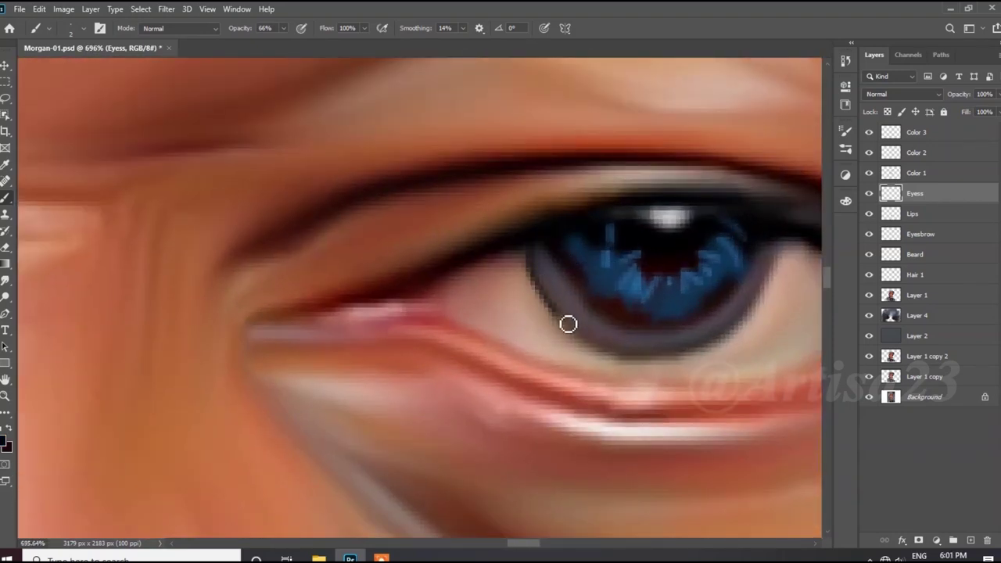
pyautogui.moveTo(568, 324)
pyautogui.mouseDown()
pyautogui.moveTo(719, 337)
pyautogui.moveTo(753, 243)
pyautogui.mouseUp()
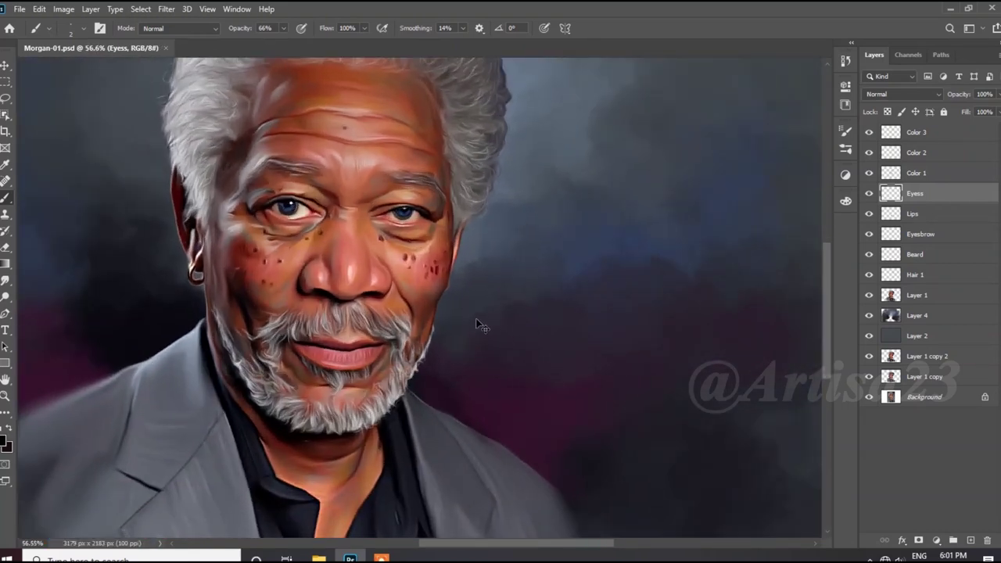
# Add a new layer named Furr above Eyess and save the file.
pyautogui.click(971, 541)
pyautogui.doubleClick(917, 193)
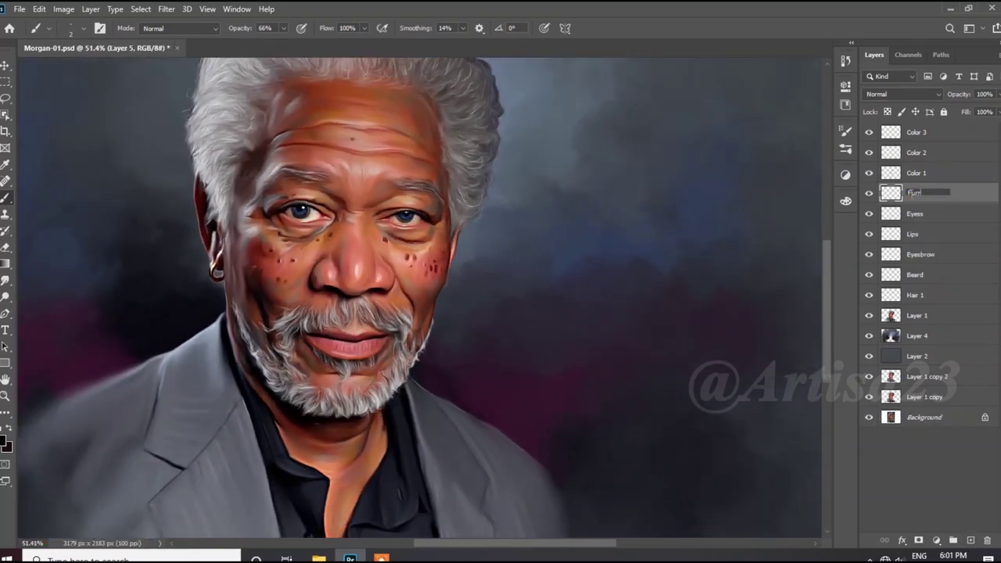
pyautogui.press('Return')
pyautogui.hotkey('ctrl', 's')
# Keep black as the foreground colour and paint short lashes on the upper eyelid.
pyautogui.click(6, 443)
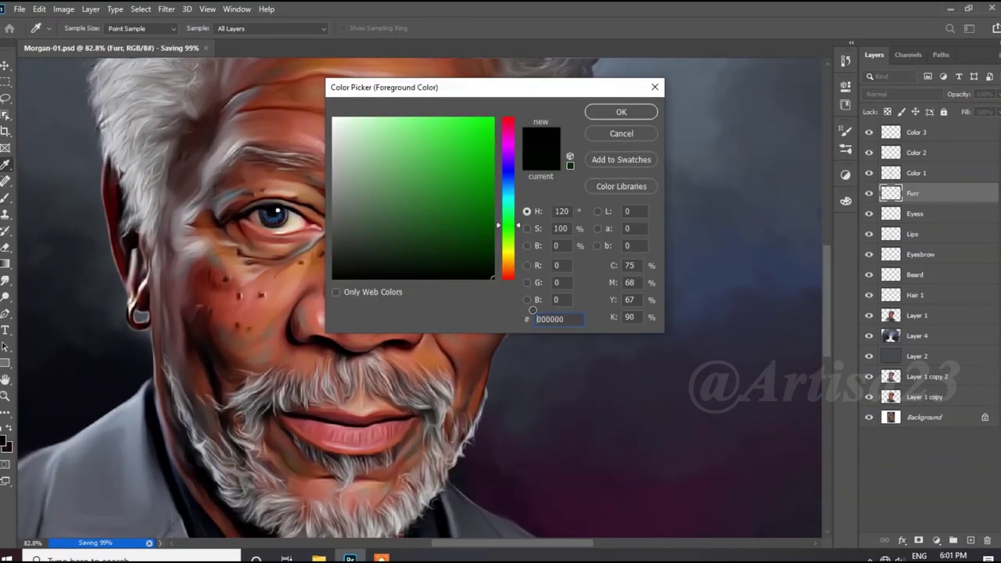
pyautogui.click(621, 112)
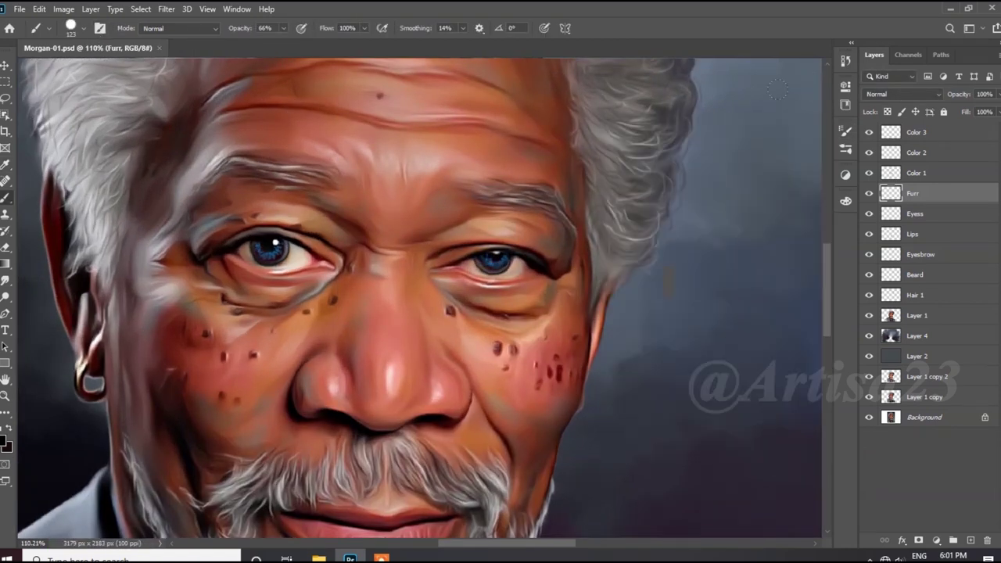
pyautogui.scroll(2, 391, 226)
pyautogui.scroll(3, 514, 274)
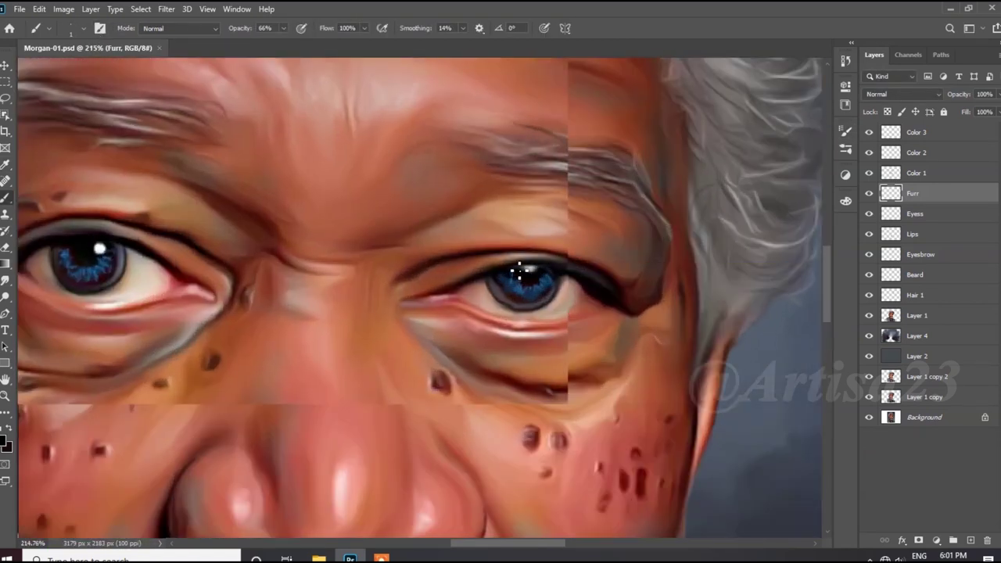
pyautogui.scroll(2, 489, 279)
pyautogui.moveTo(519, 259)
pyautogui.mouseDown()
pyautogui.moveTo(517, 238)
pyautogui.moveTo(546, 241)
pyautogui.mouseUp()
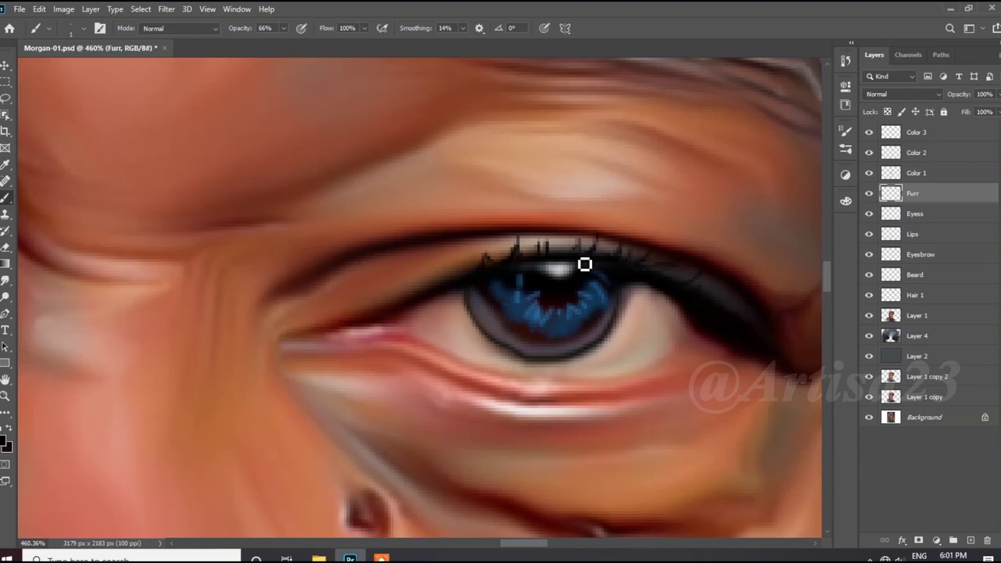
# Centre the eye and add more lashes along the upper lash line.
pyautogui.moveTo(585, 265); pyautogui.dragTo(322, 241)
pyautogui.scroll(1, 321, 240)
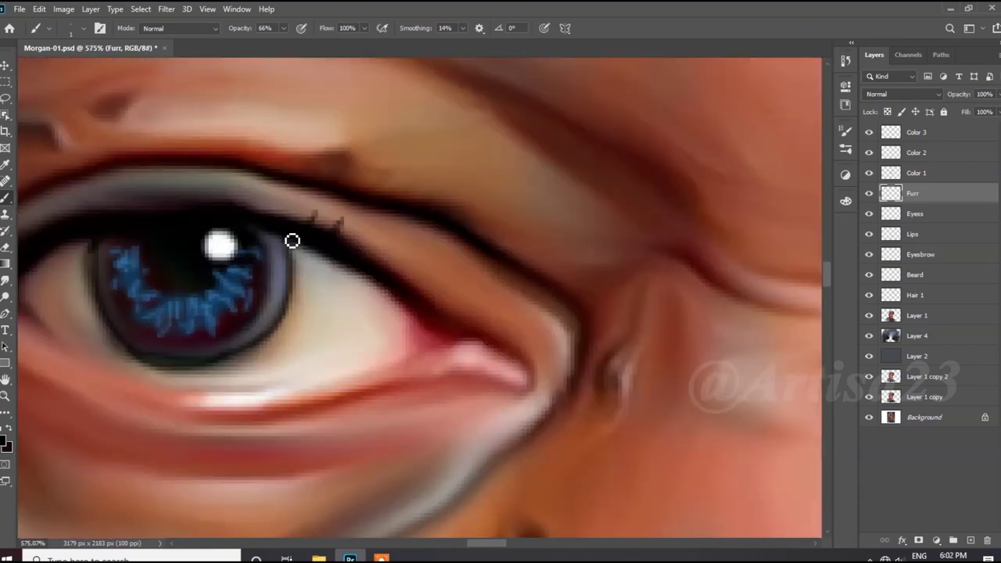
pyautogui.scroll(1, 255, 223)
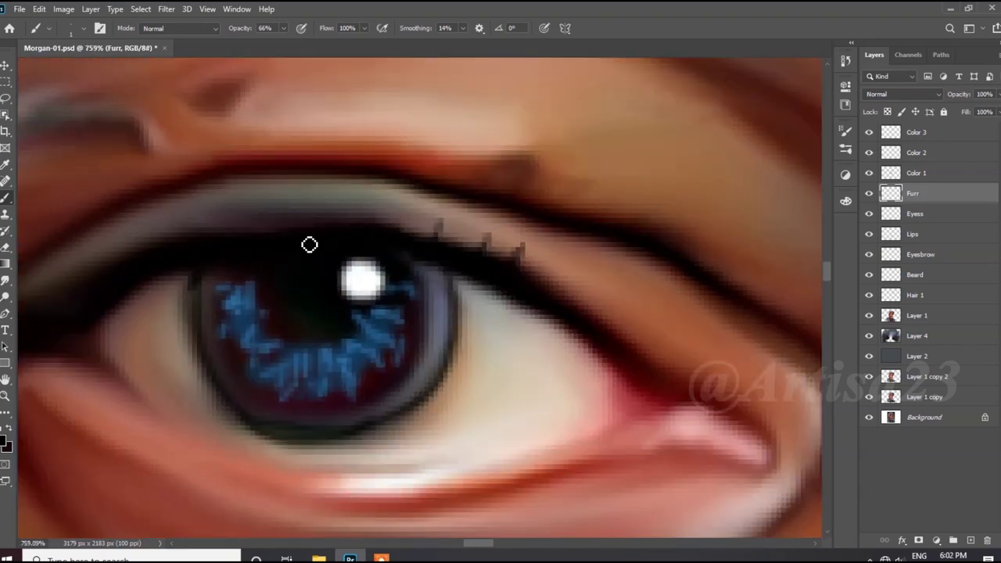
pyautogui.moveTo(399, 233); pyautogui.dragTo(407, 210)
pyautogui.moveTo(458, 248); pyautogui.dragTo(442, 219)
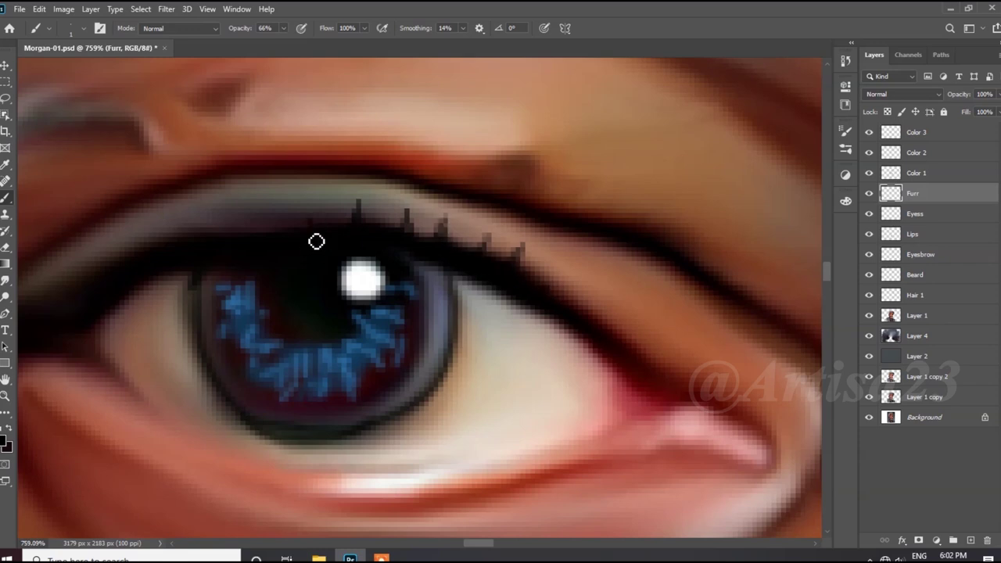
pyautogui.moveTo(261, 248); pyautogui.dragTo(252, 204)
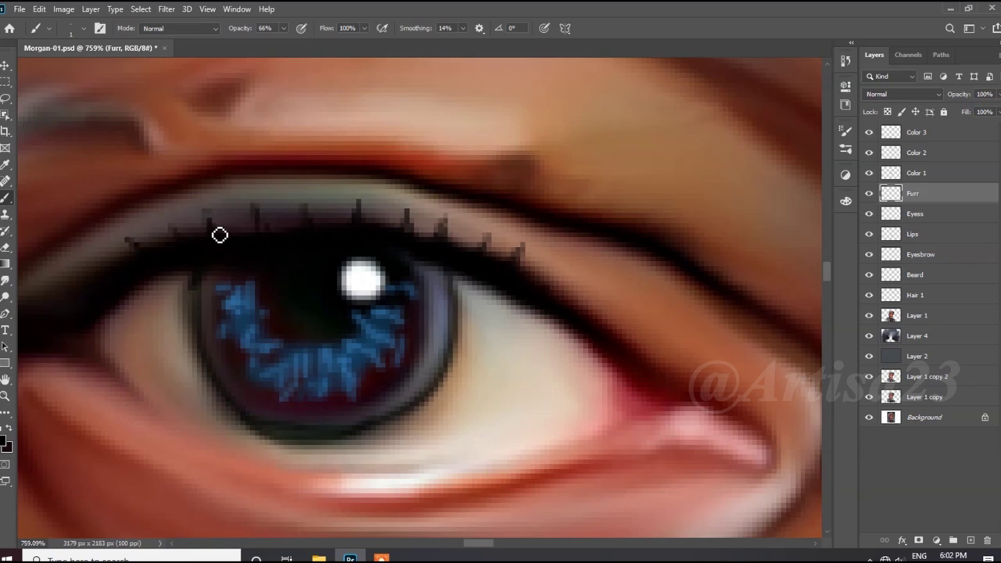
# Paint eyelashes along the upper lid of the right eye.
pyautogui.scroll(-2, 183, 275)
pyautogui.scroll(-2, 234, 258)
pyautogui.scroll(-2, 364, 285)
pyautogui.scroll(2, 508, 242)
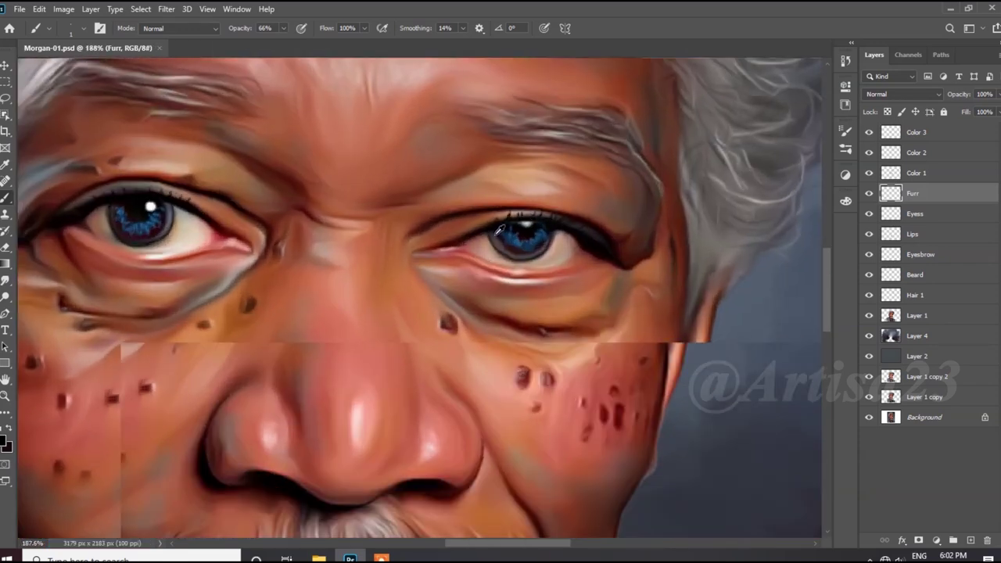
pyautogui.scroll(3, 550, 205)
pyautogui.moveTo(534, 207); pyautogui.dragTo(526, 189)
pyautogui.moveTo(583, 213); pyautogui.dragTo(588, 205)
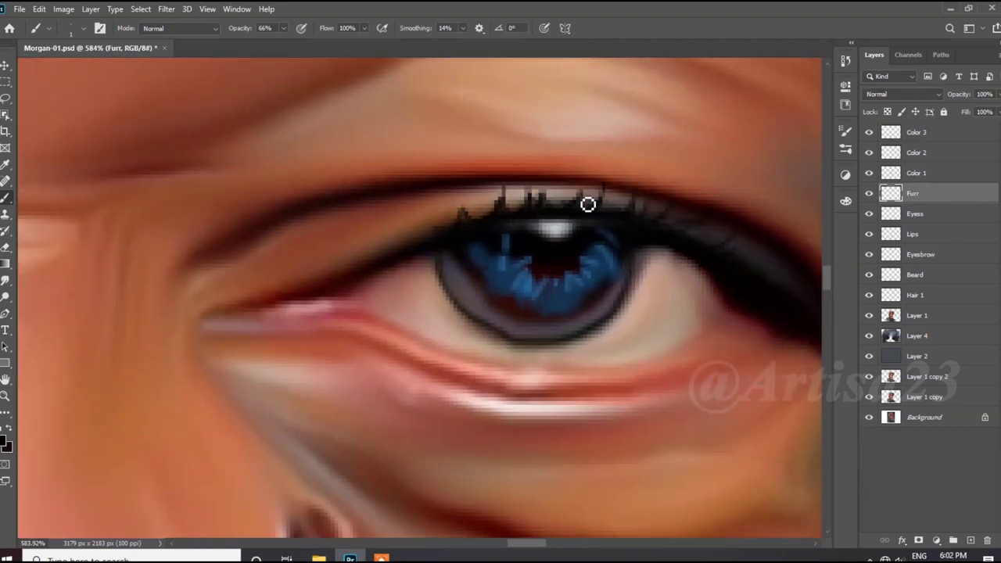
# Zoom around to review the lashes on both eyes and switch to the Move tool.
pyautogui.scroll(-3, 508, 224)
pyautogui.scroll(2, 506, 251)
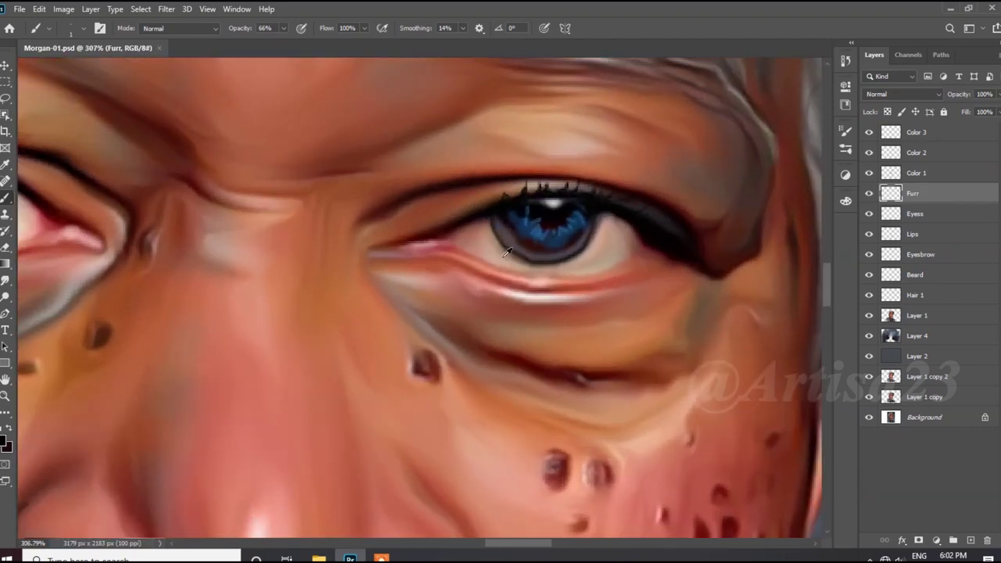
pyautogui.scroll(1, 532, 296)
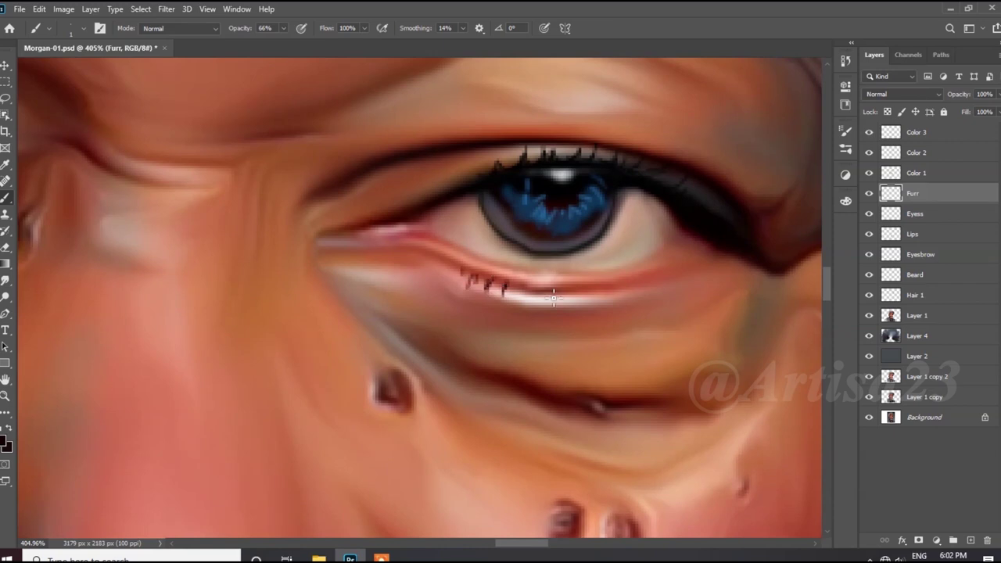
pyautogui.scroll(-3, 609, 290)
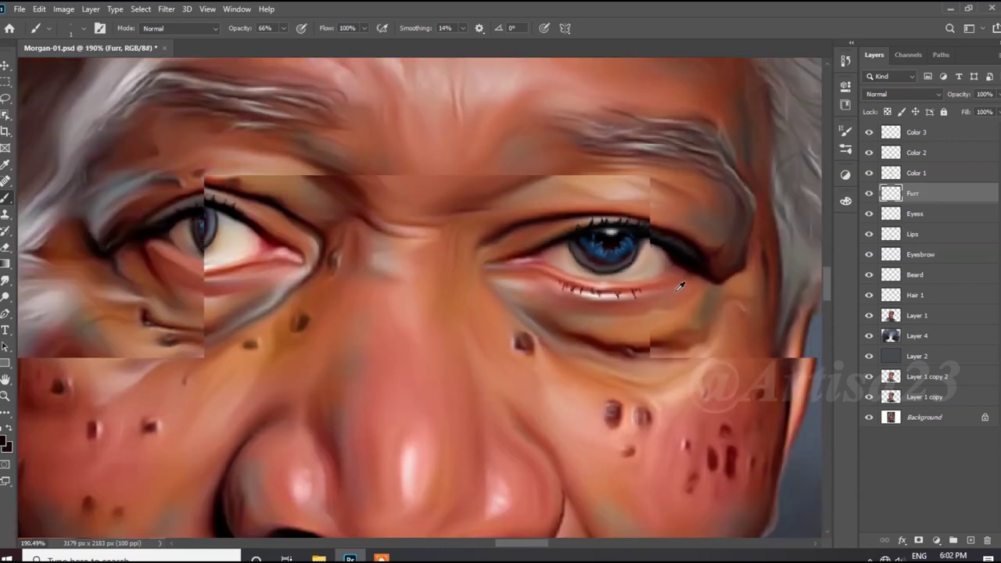
pyautogui.scroll(3, 323, 268)
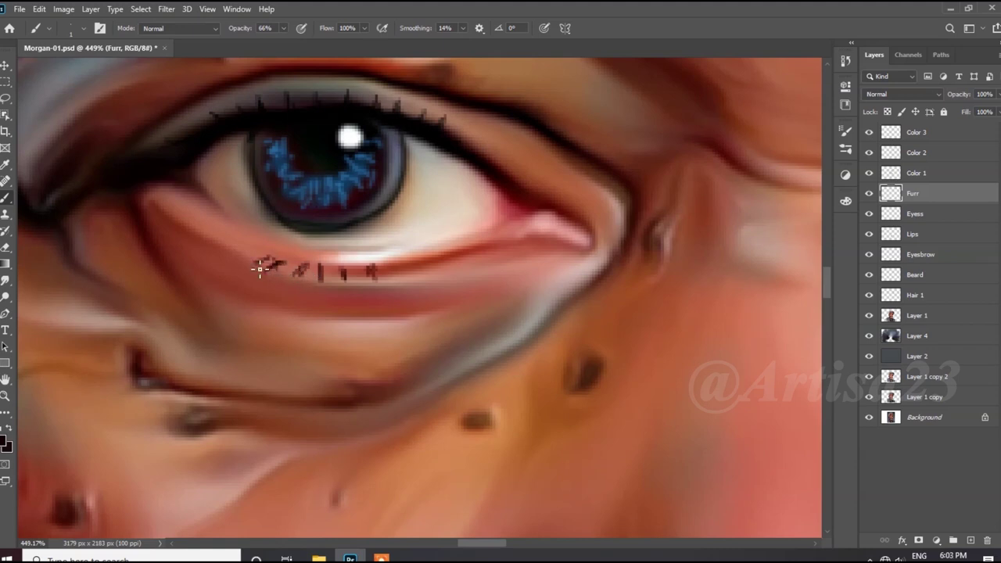
pyautogui.scroll(-3, 233, 244)
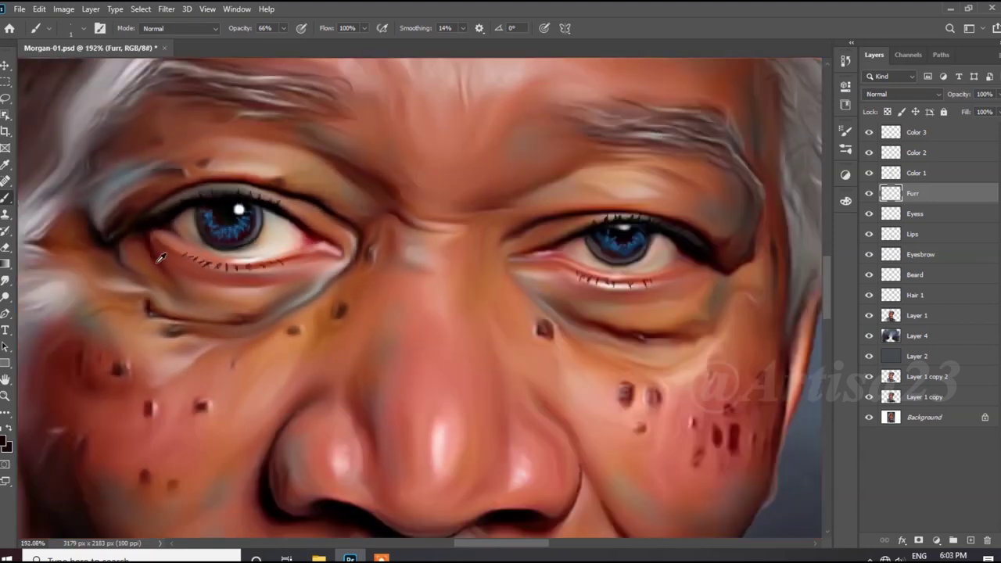
pyautogui.scroll(-2, 233, 245)
pyautogui.scroll(1, 233, 245)
pyautogui.click(6, 67)
pyautogui.scroll(-2, 554, 205)
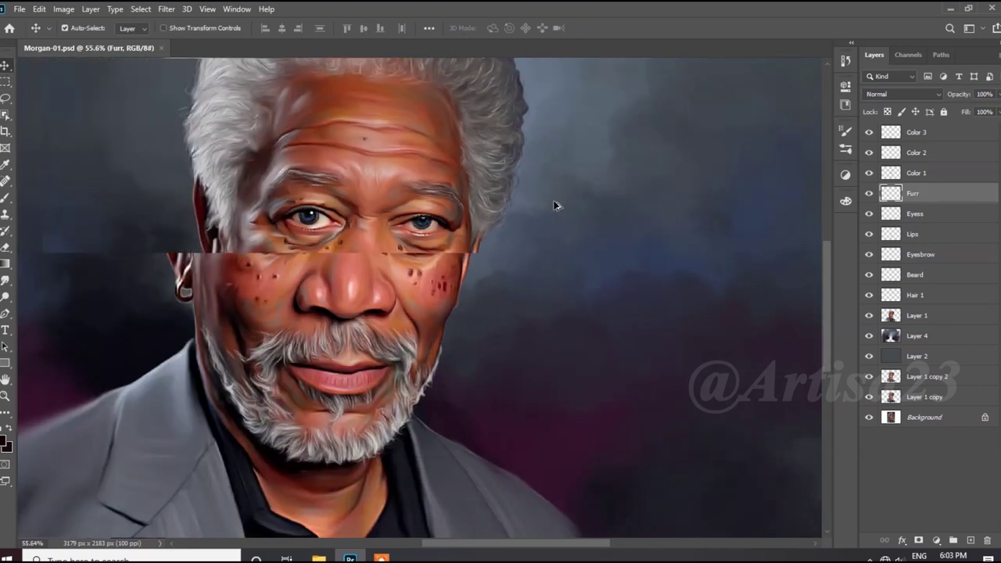
pyautogui.scroll(-2, 443, 205)
pyautogui.scroll(1, 649, 302)
pyautogui.scroll(1, 605, 284)
pyautogui.scroll(-1, 605, 284)
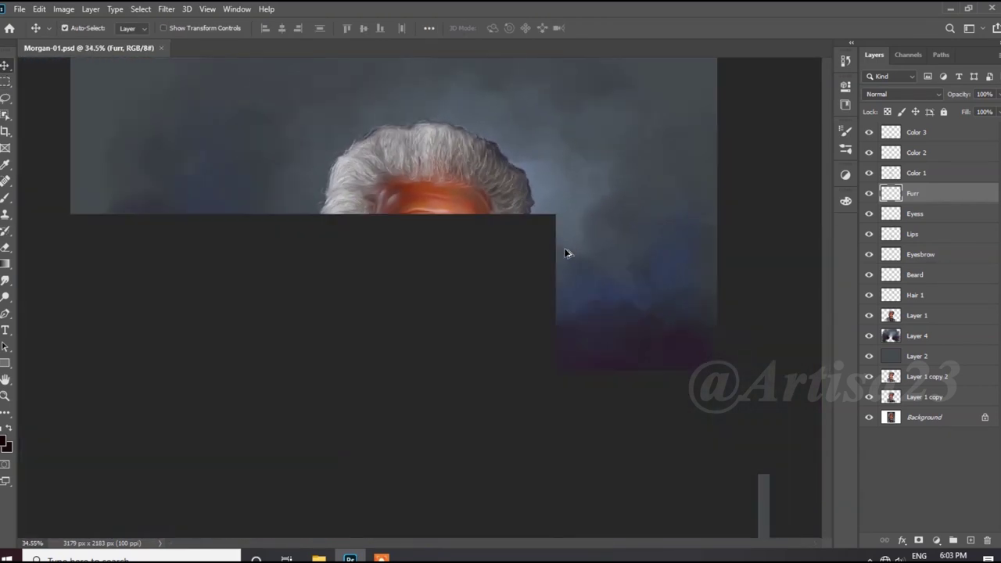
pyautogui.scroll(-1, 610, 269)
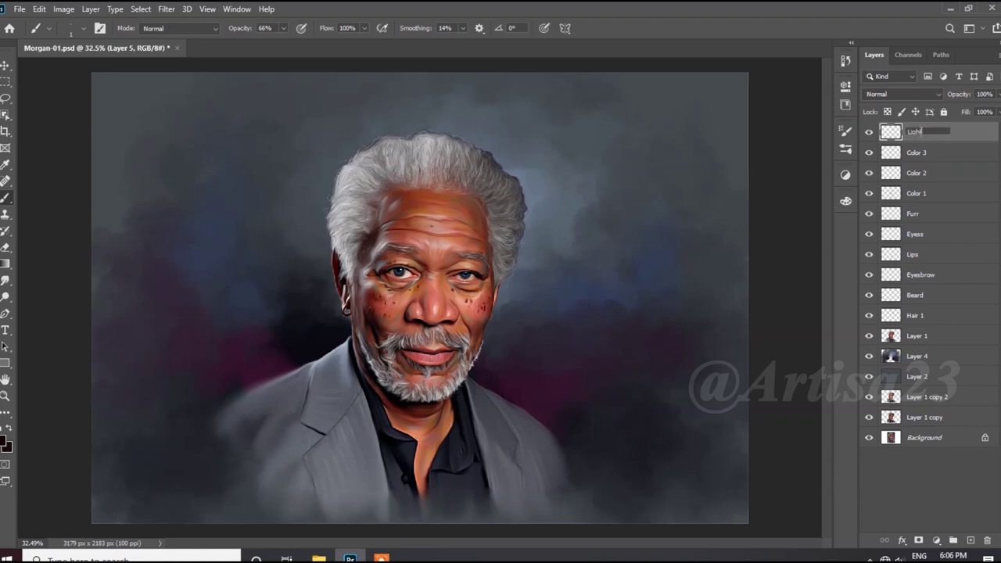
# Name the layer Light, set the foreground to white and brush opacity to 29%.
pyautogui.press('Return')
pyautogui.scroll(2, 497, 309)
pyautogui.click(6, 444)
pyautogui.click(618, 110)
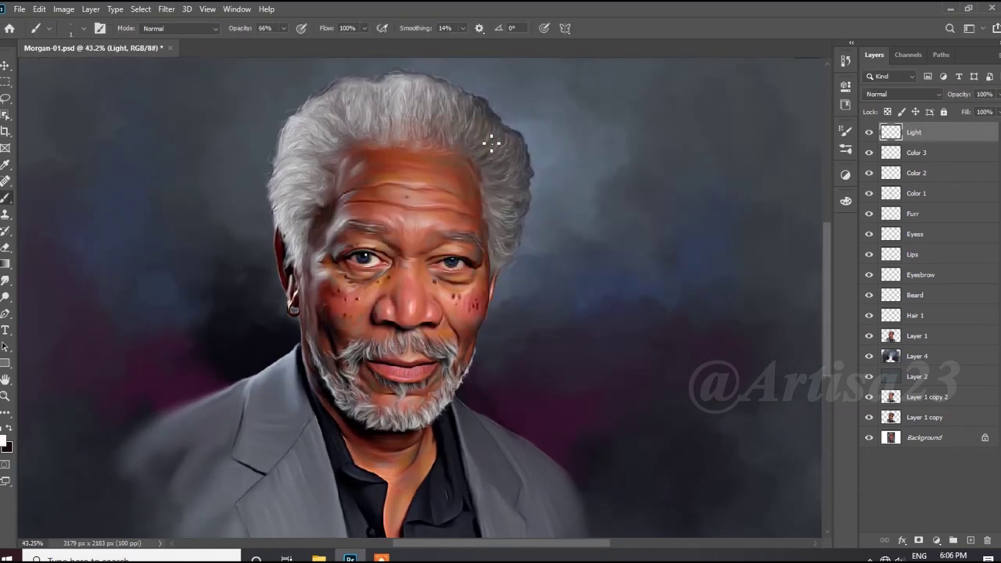
pyautogui.press('1')
pyautogui.press('2')
pyautogui.scroll(1, 406, 360)
pyautogui.scroll(2, 414, 376)
pyautogui.scroll(2, 438, 414)
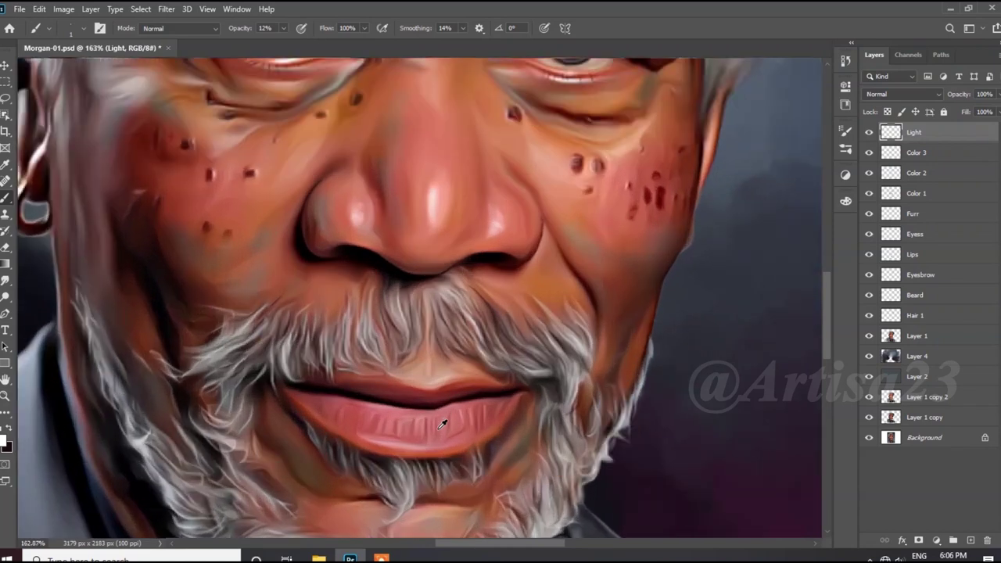
pyautogui.scroll(1, 442, 423)
pyautogui.scroll(1, 424, 425)
pyautogui.press('2')
pyautogui.press('9')
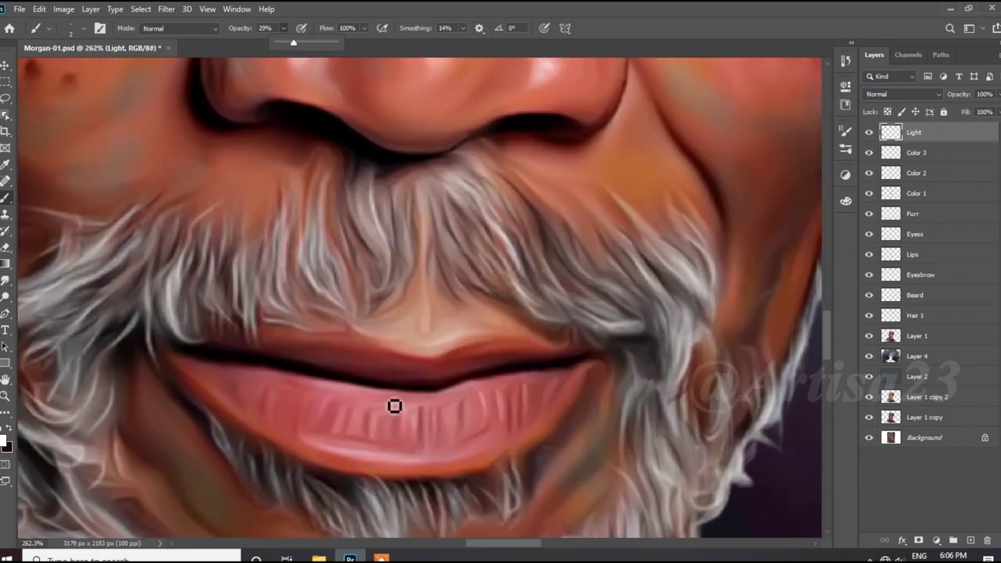
# Dab a soft white highlight onto the face.
pyautogui.scroll(-1, 395, 406)
pyautogui.scroll(-1, 377, 376)
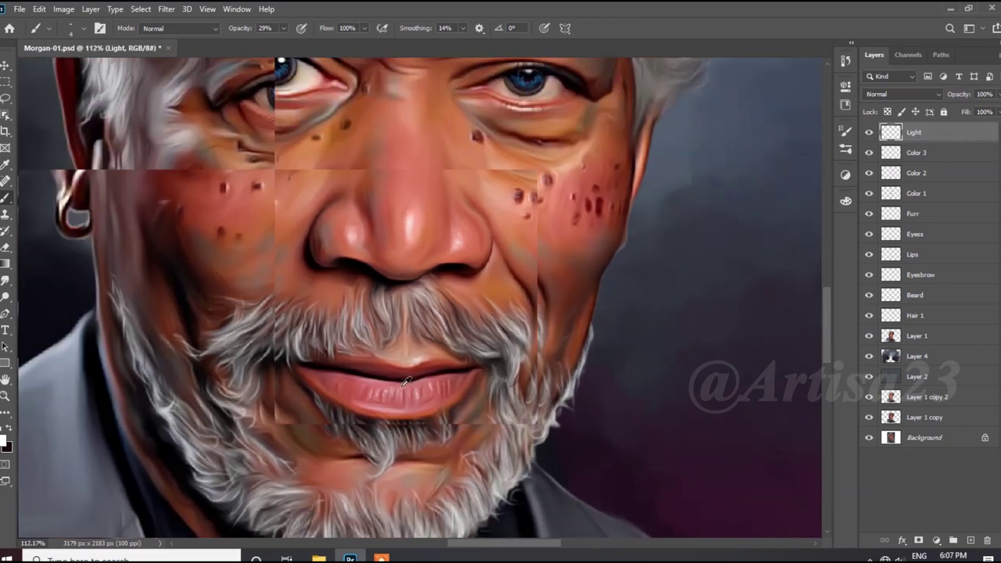
pyautogui.scroll(-1, 414, 375)
pyautogui.scroll(1, 408, 404)
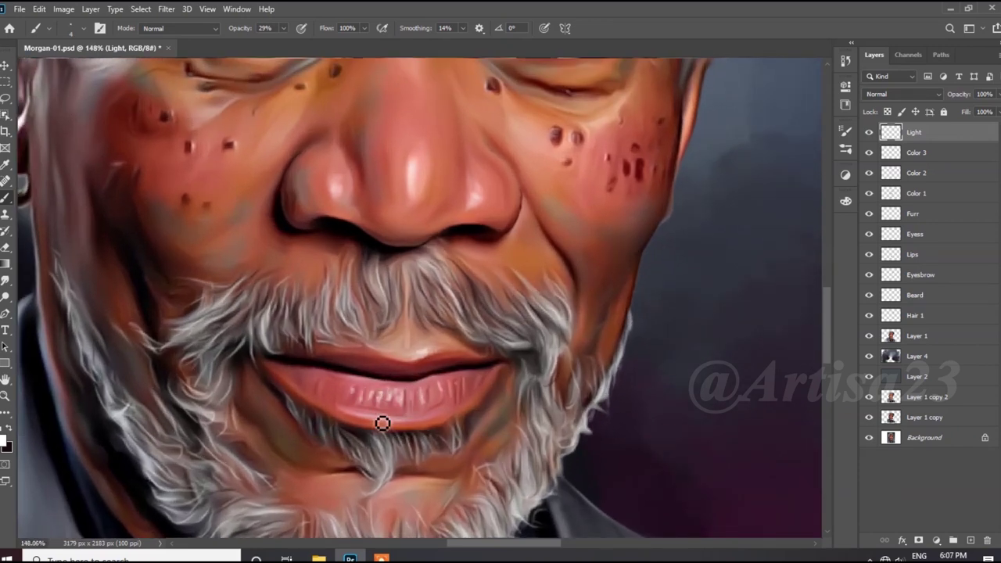
pyautogui.scroll(-3, 463, 399)
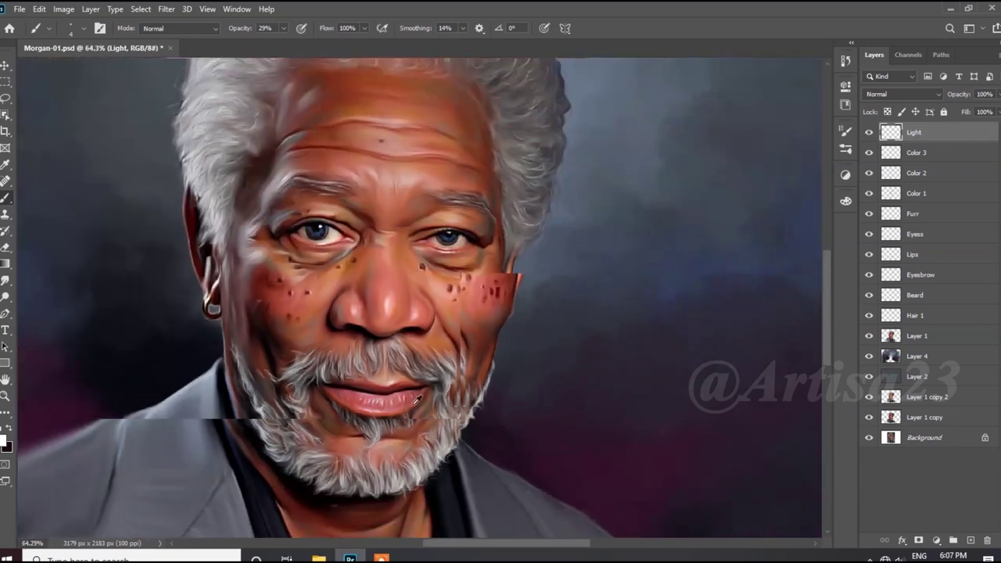
pyautogui.scroll(1, 395, 291)
pyautogui.click(397, 322)
# Shrink the brush, drop opacity to 8% and review the faint highlights.
pyautogui.press('[')
pyautogui.press('[')
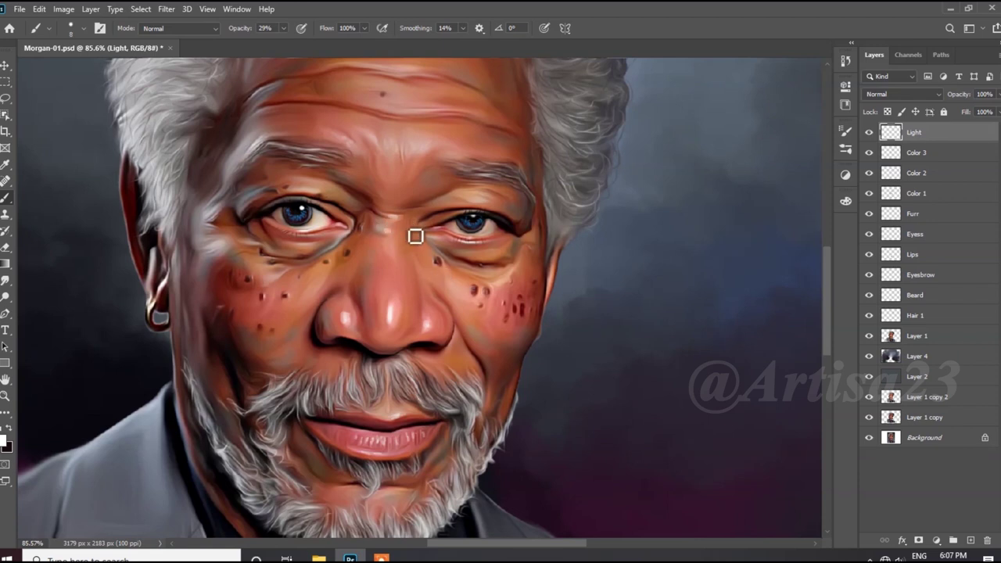
pyautogui.scroll(1, 416, 236)
pyautogui.press('0')
pyautogui.press('8')
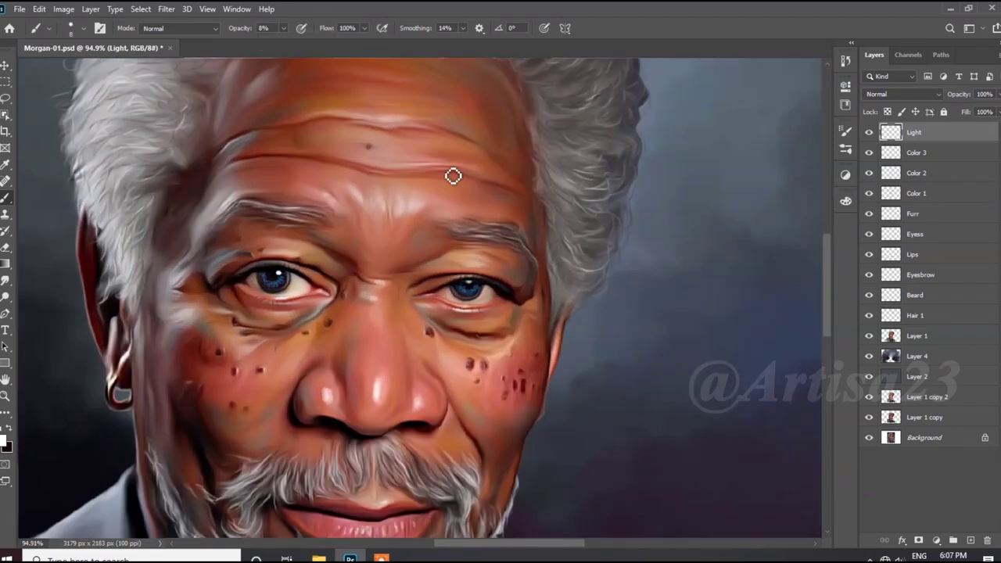
pyautogui.scroll(1, 474, 260)
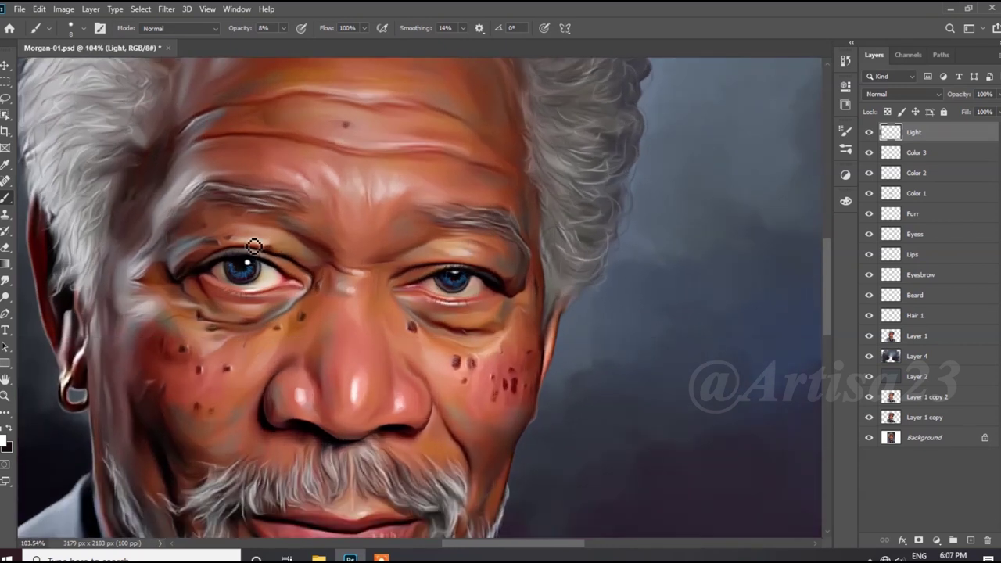
pyautogui.scroll(-1, 439, 296)
pyautogui.scroll(1, 262, 287)
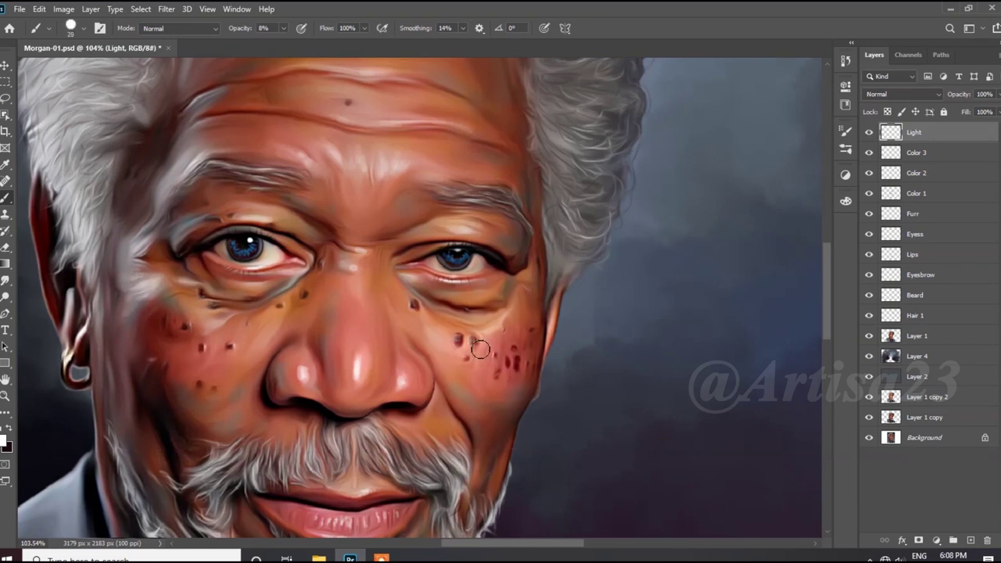
pyautogui.scroll(-2, 476, 352)
pyautogui.scroll(-1, 478, 366)
pyautogui.scroll(-2, 477, 368)
pyautogui.scroll(1, 446, 375)
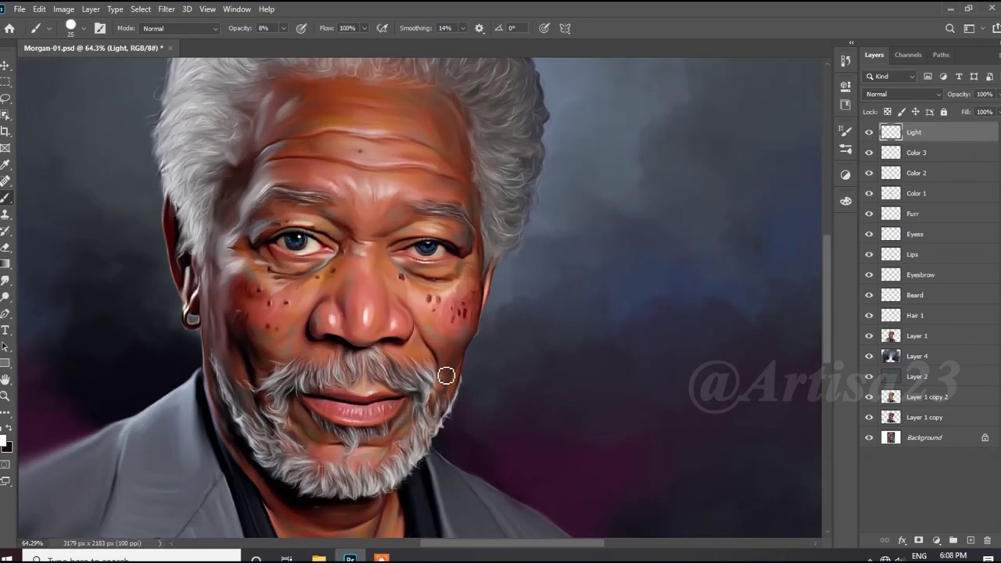
pyautogui.scroll(-1, 395, 402)
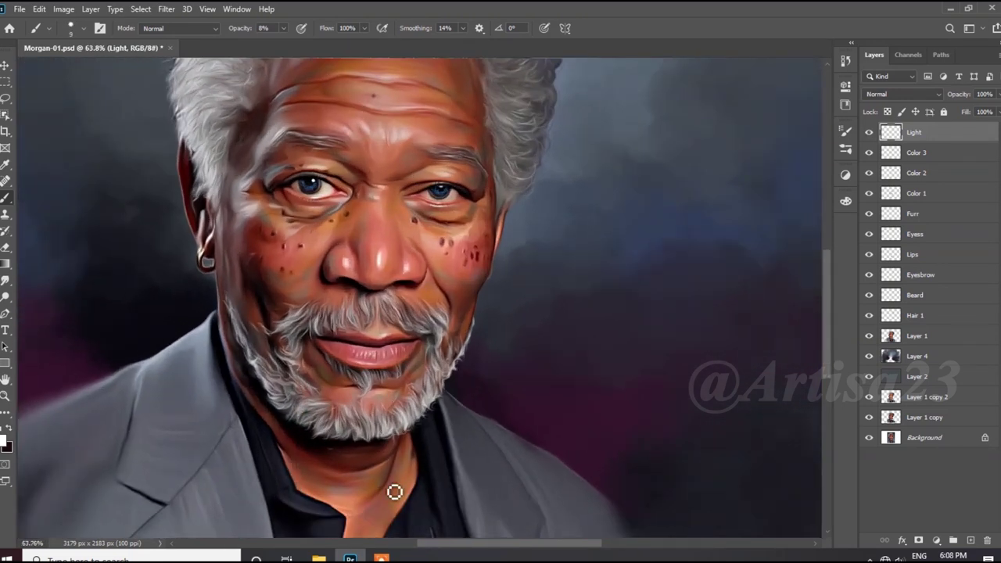
pyautogui.scroll(-2, 391, 377)
pyautogui.scroll(-1, 389, 377)
# Group the layers from Light down to Layer 2 into Group 1 and duplicate it.
pyautogui.click(917, 377)
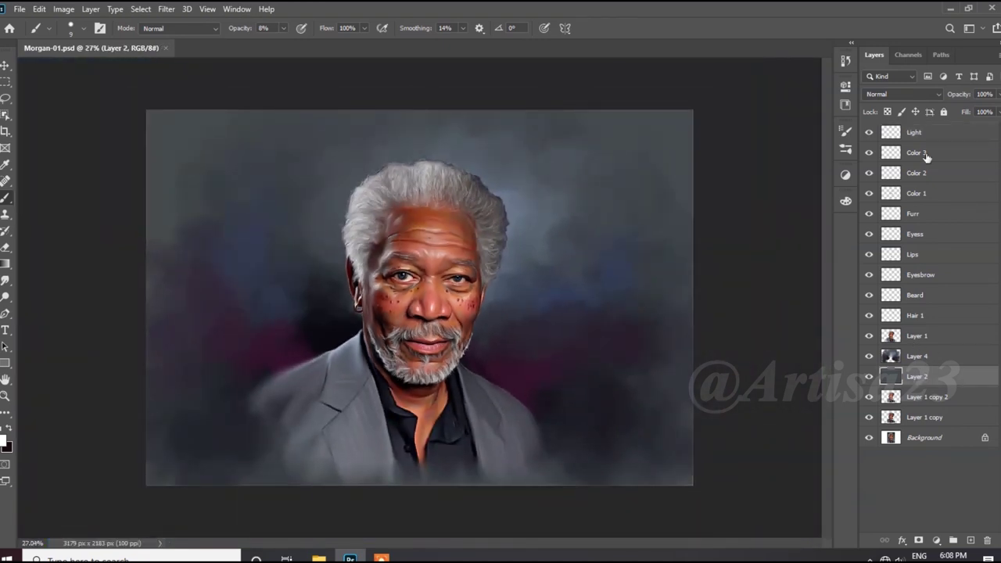
pyautogui.keyDown('shift'); pyautogui.click(913, 132); pyautogui.keyUp('shift')
pyautogui.hotkey('ctrl', 'g')
pyautogui.hotkey('ctrl', 'j')
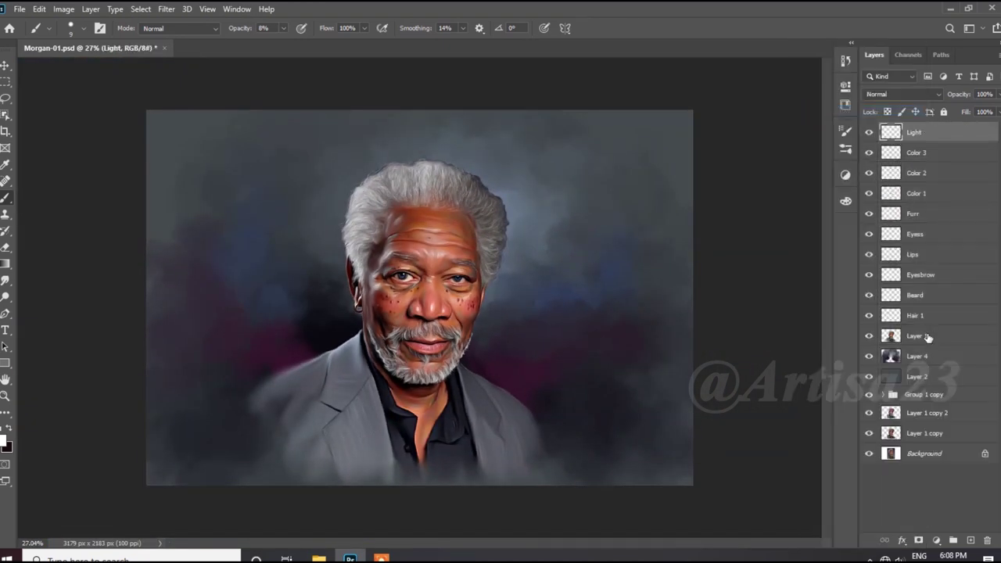
# Add a mask to Light and set a larger soft brush, size 50 at 13% opacity.
pyautogui.scroll(1, 688, 356)
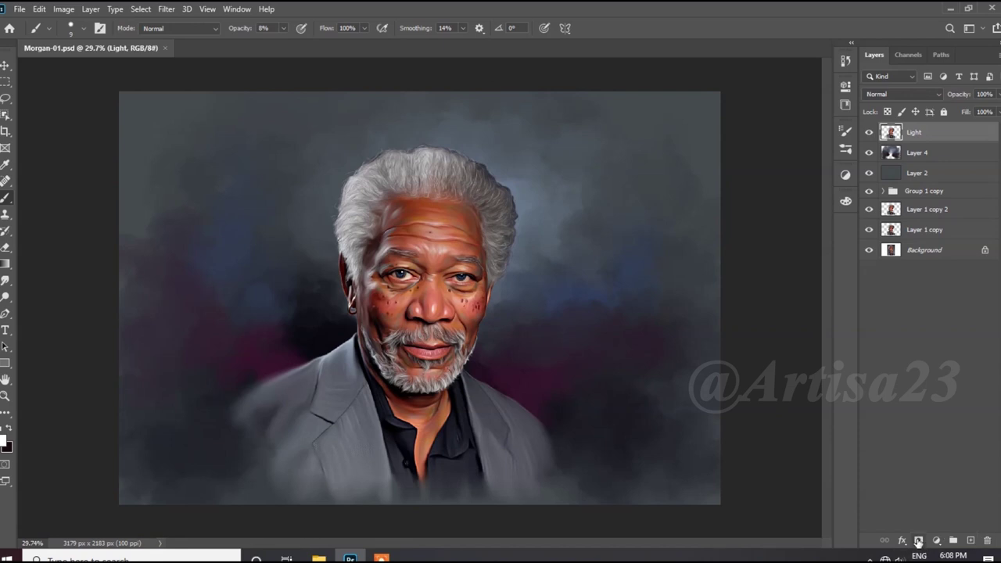
pyautogui.click(918, 541)
pyautogui.scroll(-1, 594, 313)
pyautogui.click(284, 29)
pyautogui.press(']')
pyautogui.press(']')
pyautogui.press(']')
pyautogui.moveTo(279, 36); pyautogui.dragTo(263, 36)
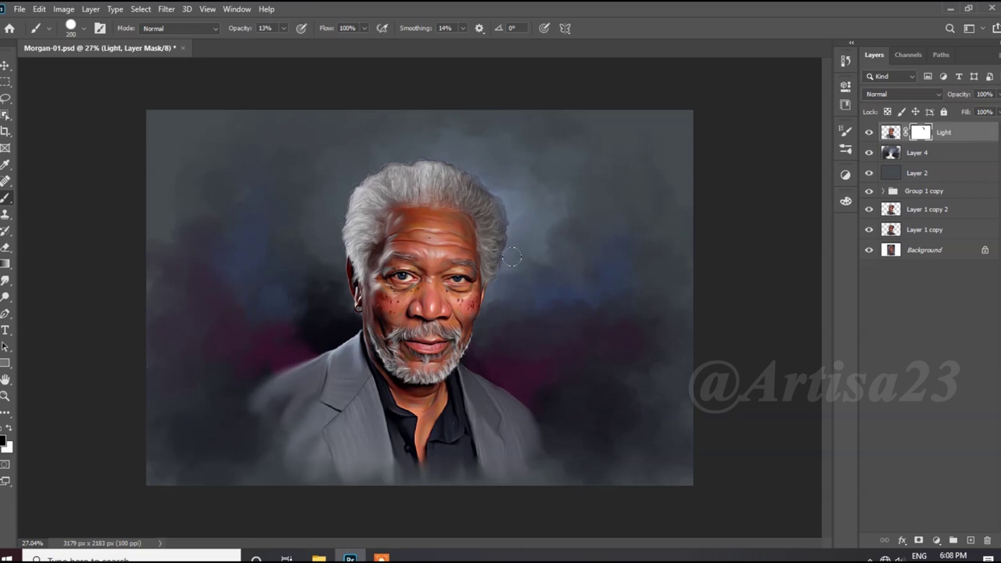
pyautogui.click(100, 29)
pyautogui.click(845, 131)
# Group Light, Layer 4 and Layer 2 into Group 1 and merge the group copy.
pyautogui.scroll(2, 452, 213)
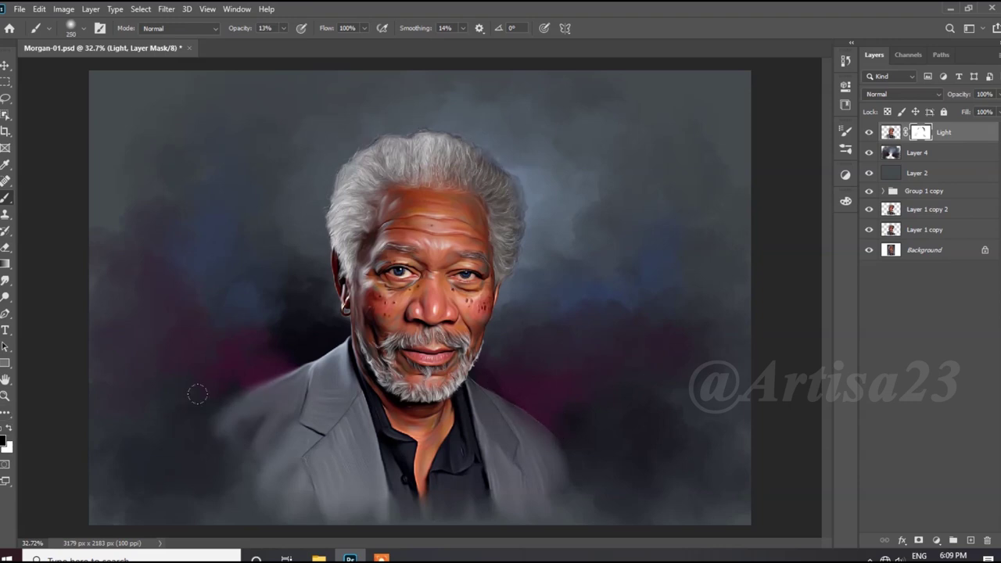
pyautogui.scroll(1, 534, 221)
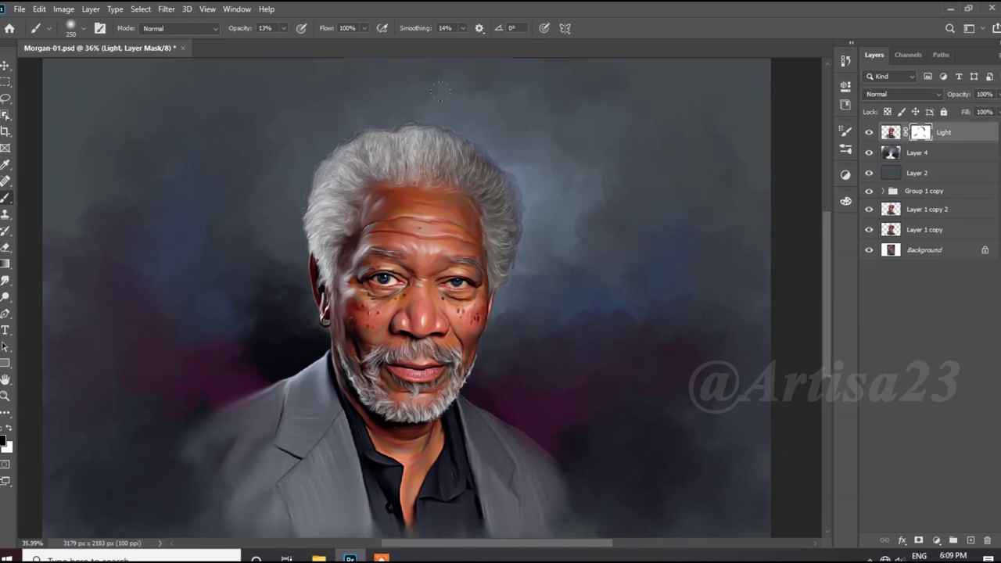
pyautogui.scroll(-1, 440, 92)
pyautogui.scroll(-1, 440, 92)
pyautogui.keyDown('shift'); pyautogui.click(957, 173); pyautogui.keyUp('shift')
pyautogui.hotkey('ctrl', 'g')
pyautogui.moveTo(956, 132); pyautogui.dragTo(957, 142)
pyautogui.rightClick(919, 132)
pyautogui.click(827, 446)
# Apply Color Balance and Curves adjustments to the merged Group 1 layer.
pyautogui.scroll(1, 626, 287)
pyautogui.click(63, 9)
pyautogui.click(235, 118)
pyautogui.click(782, 132)
pyautogui.click(66, 11)
pyautogui.press('Escape')
pyautogui.hotkey('ctrl', 'm')
pyautogui.press('Return')
pyautogui.scroll(-1, 573, 250)
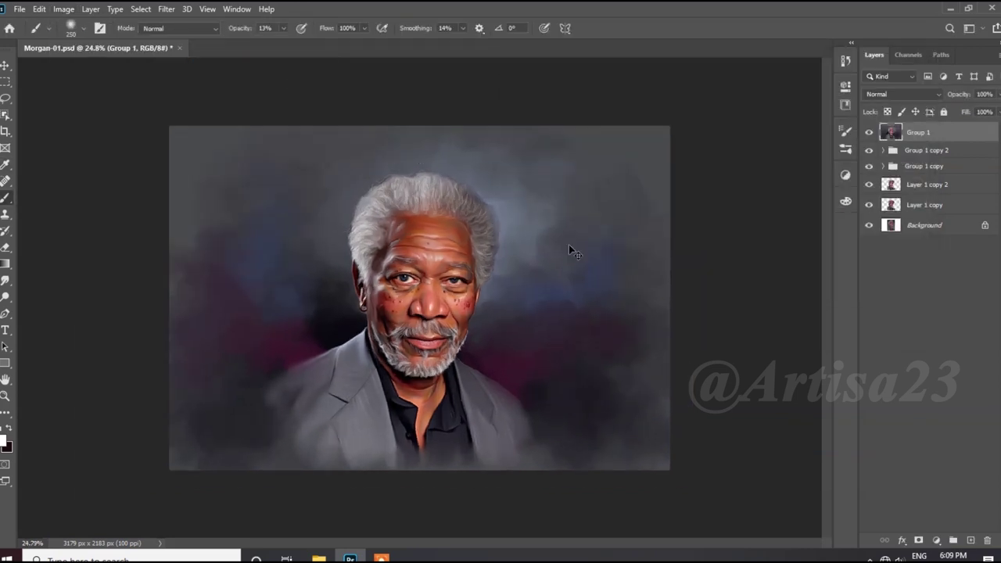